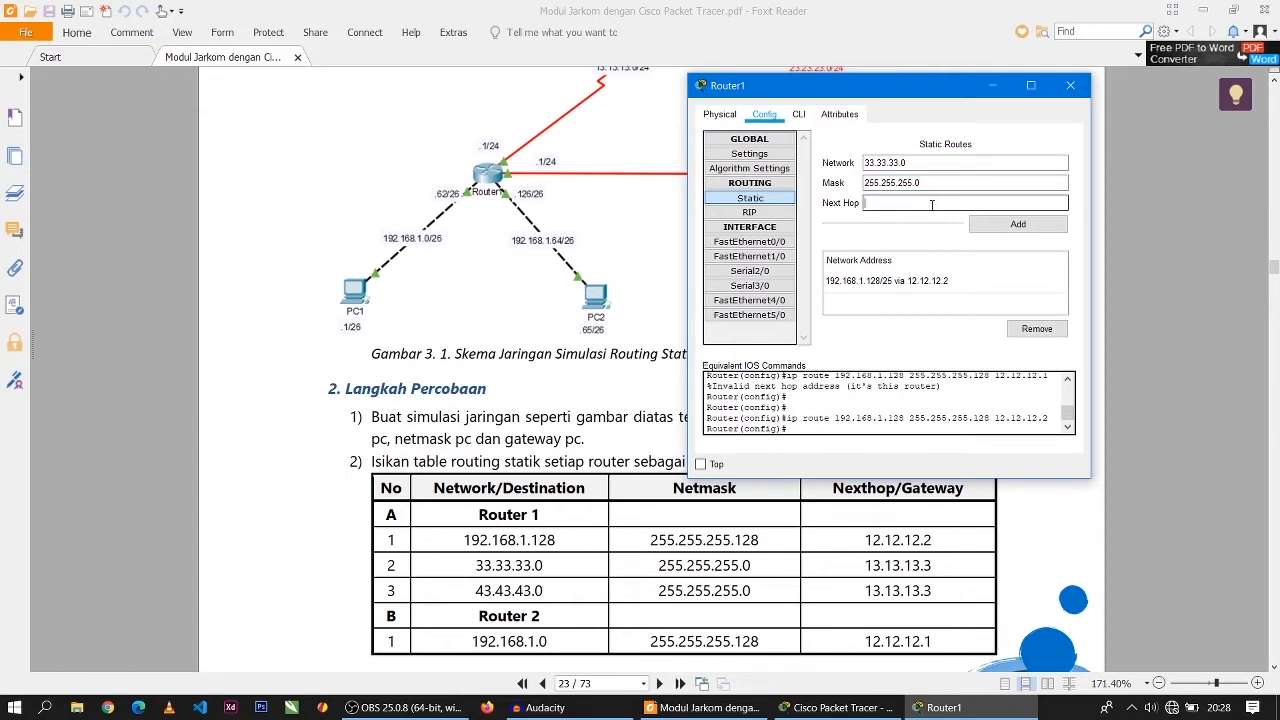
Step: Set the next hop to 13.13.13.3 for network 33.33.33.0 and add the static route to Router1
{"action": "type", "text": "13.13.13.3"}
{"action": "left_click", "coordinate": [1017, 224]}
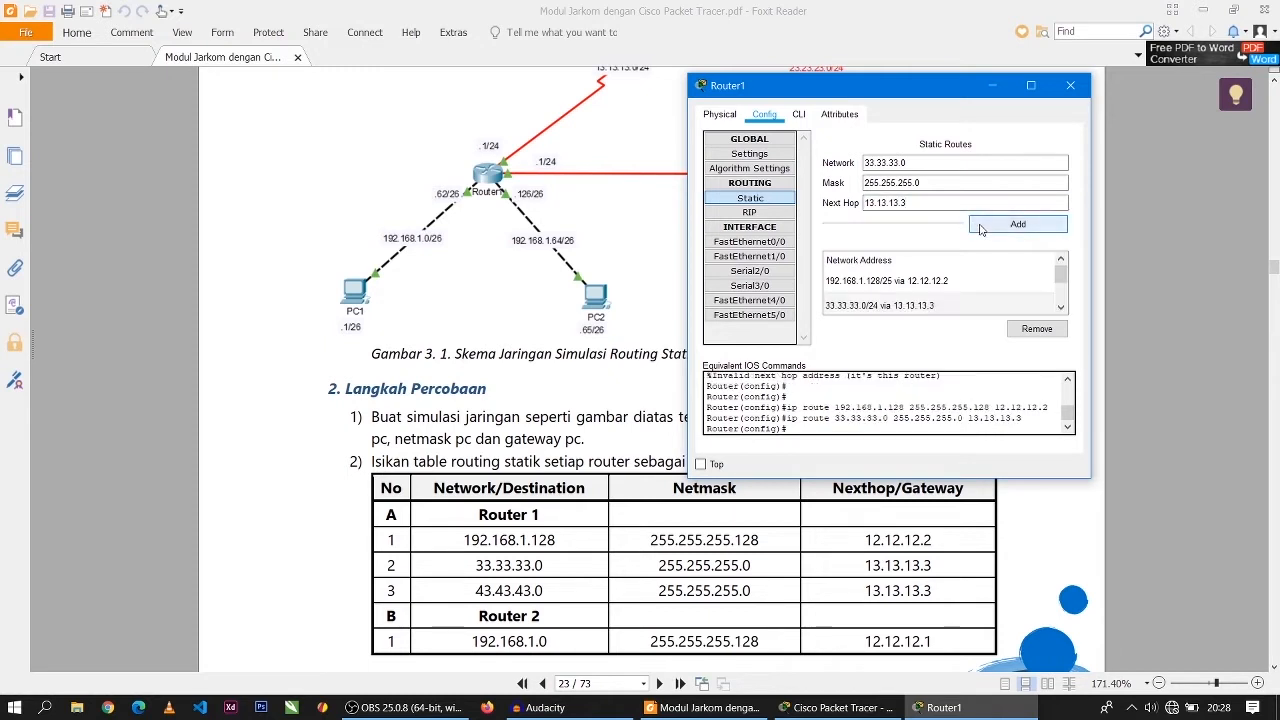
Step: Add a static route on Router1 for network 43.43.43.0 with mask 255.255.255.0 and next hop 13.13.13.3
{"action": "left_click", "coordinate": [935, 164]}
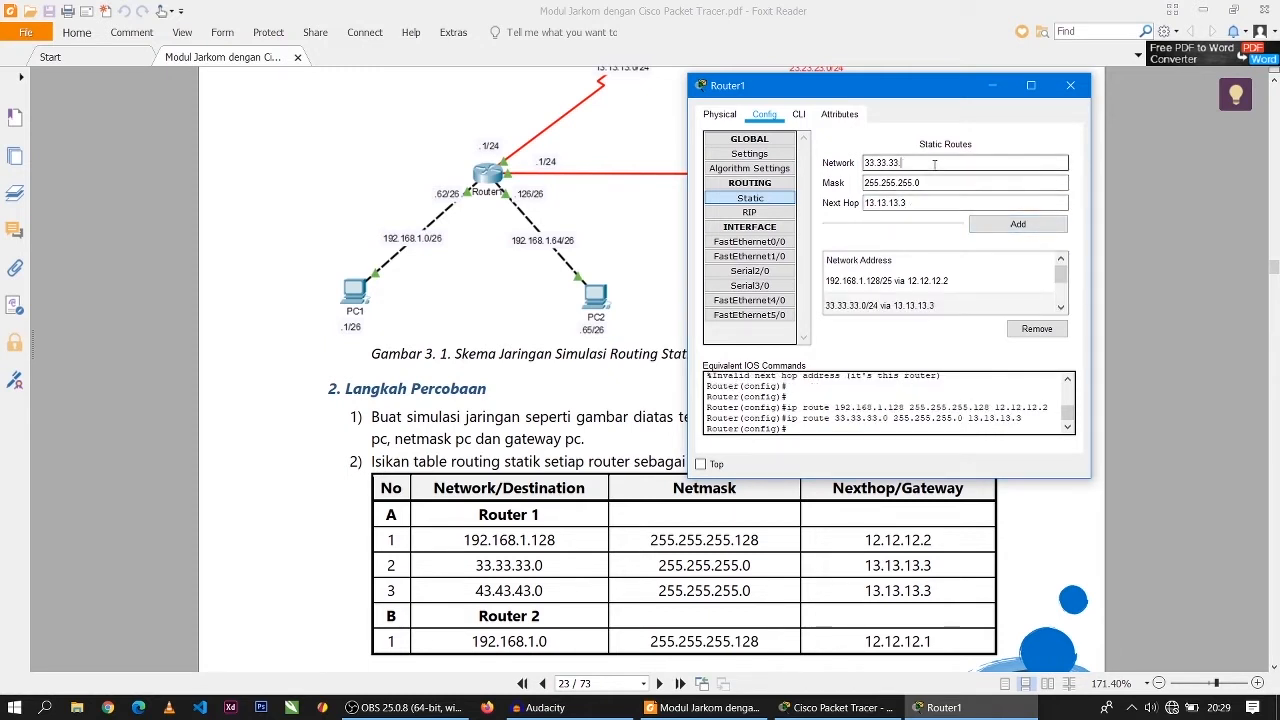
{"action": "key", "text": "BackSpace"}
{"action": "key", "text": "BackSpace"}
{"action": "key", "text": "BackSpace"}
{"action": "key", "text": "BackSpace"}
{"action": "key", "text": "BackSpace"}
{"action": "key", "text": "BackSpace"}
{"action": "key", "text": "BackSpace"}
{"action": "key", "text": "BackSpace"}
{"action": "key", "text": "BackSpace"}
{"action": "left_click", "coordinate": [930, 203]}
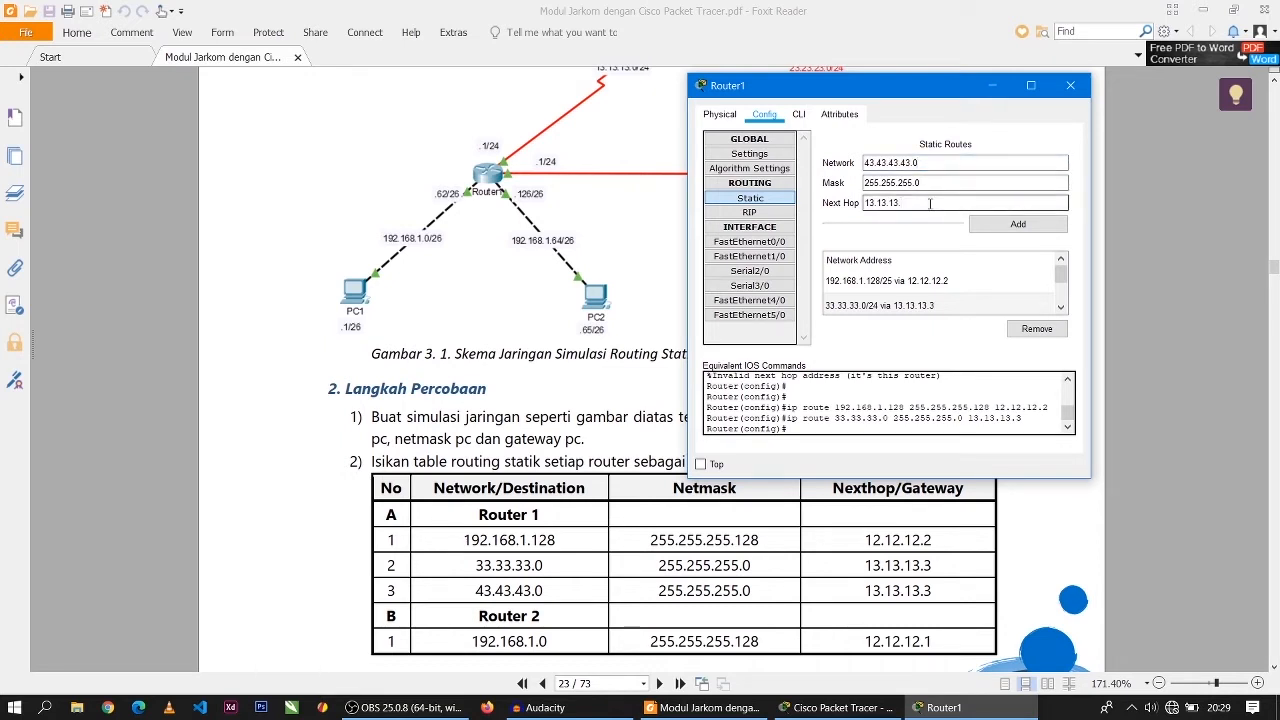
{"action": "left_click", "coordinate": [988, 228]}
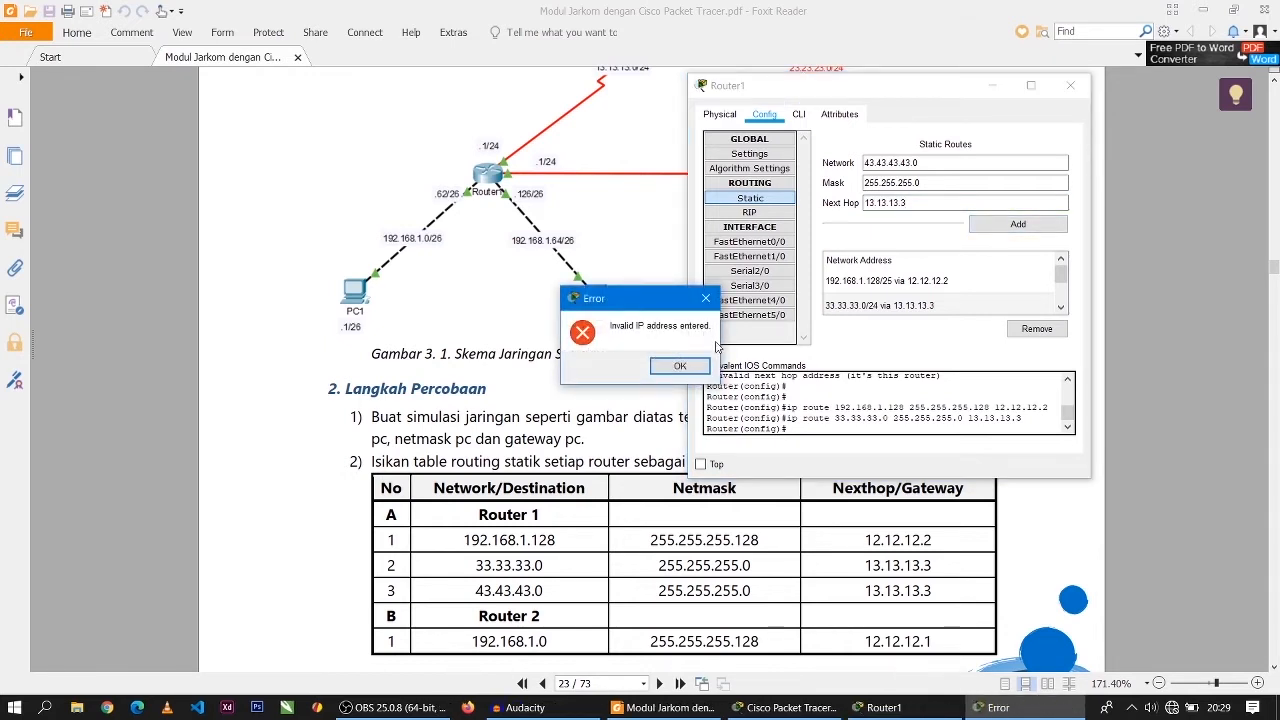
{"action": "left_click", "coordinate": [679, 366]}
{"action": "left_click", "coordinate": [948, 162]}
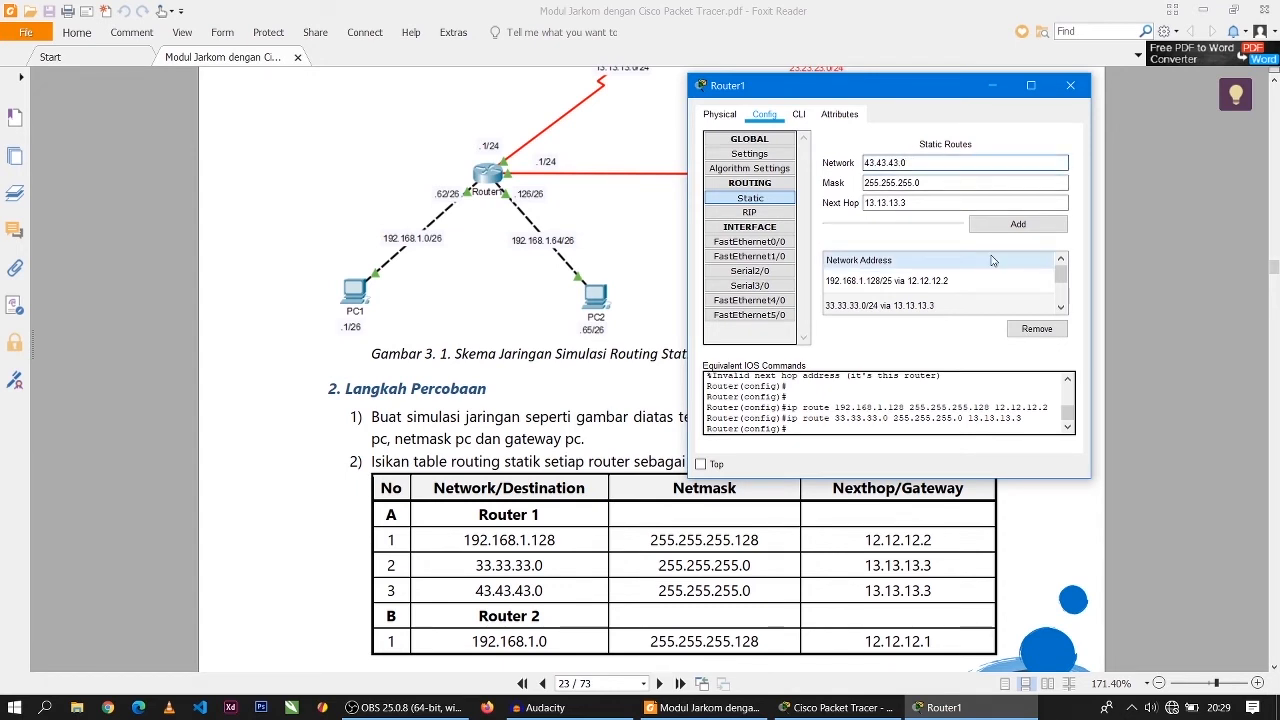
{"action": "left_click", "coordinate": [995, 225]}
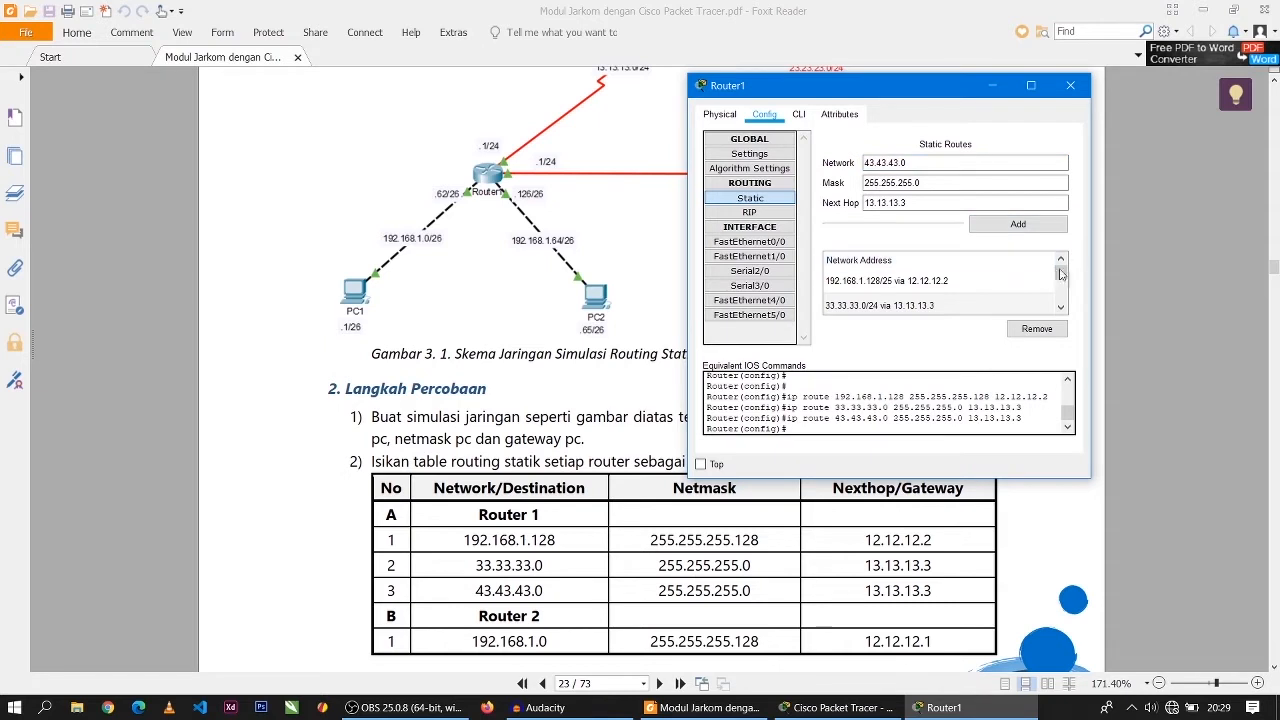
Step: Review the full list of static routes on Router1 and close its configuration window
{"action": "left_click_drag", "start_coordinate": [1061, 275], "coordinate": [1062, 289]}
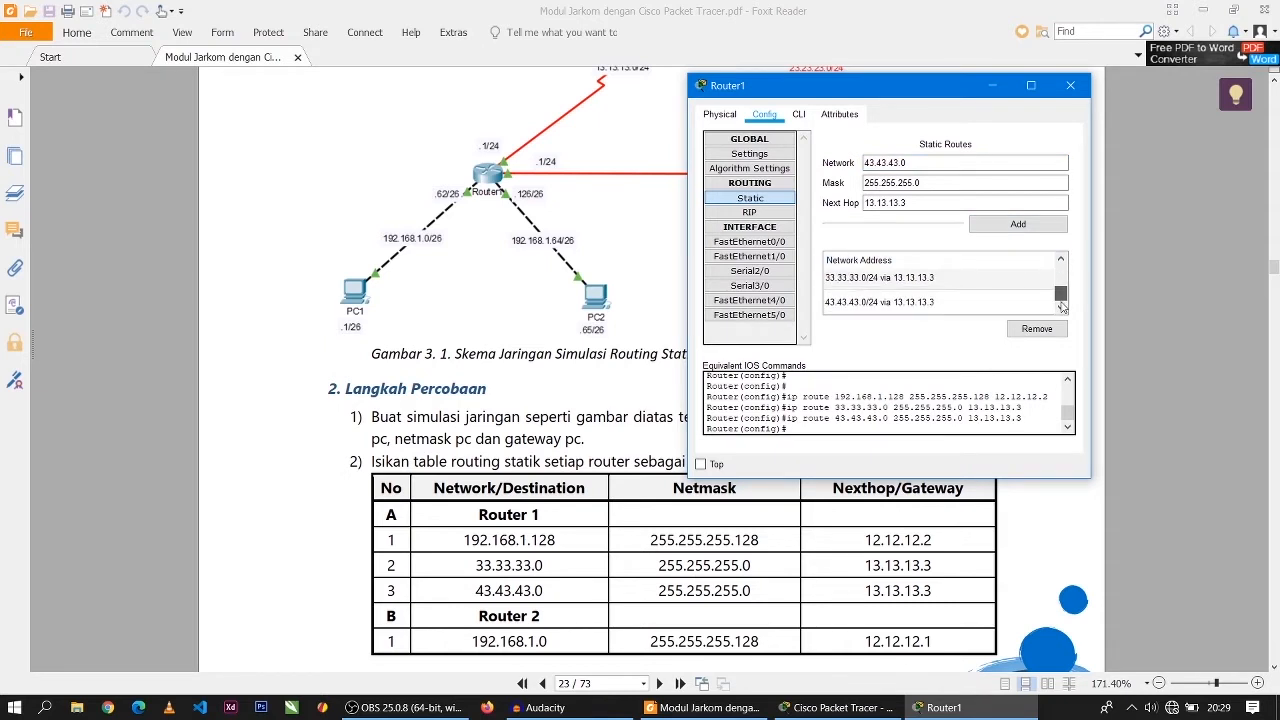
{"action": "left_click", "coordinate": [1060, 260]}
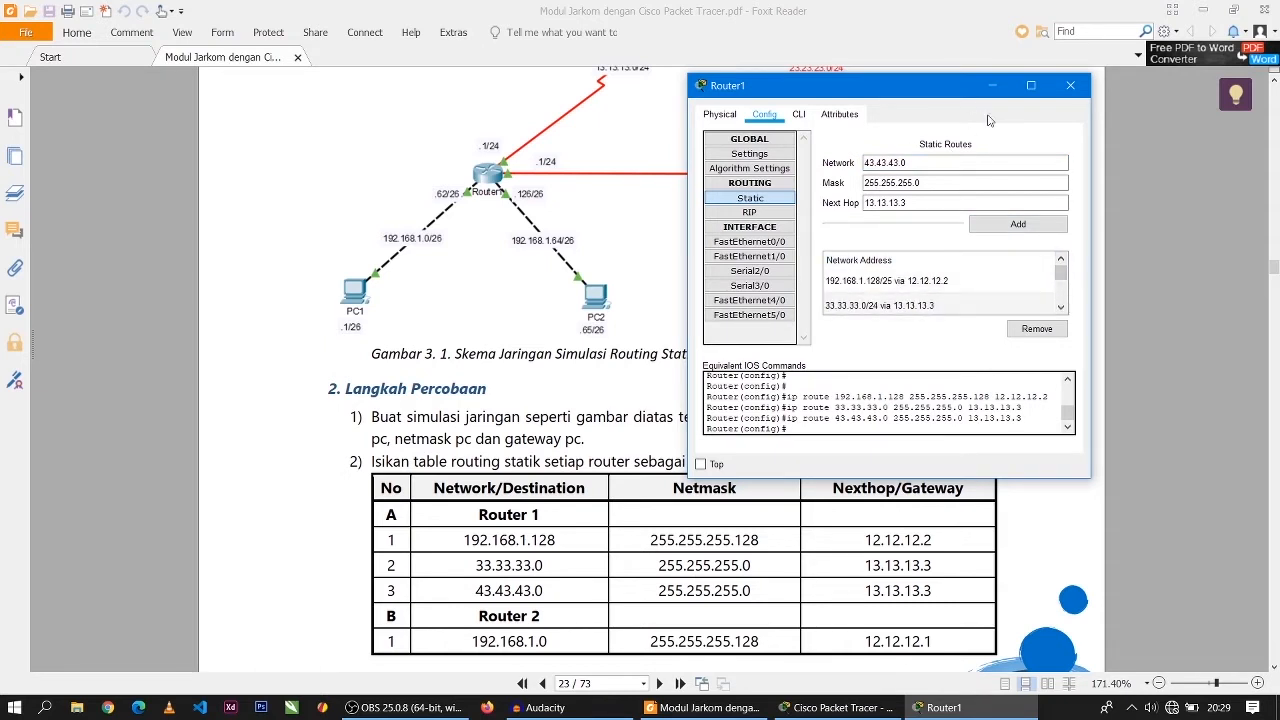
{"action": "left_click", "coordinate": [1070, 85]}
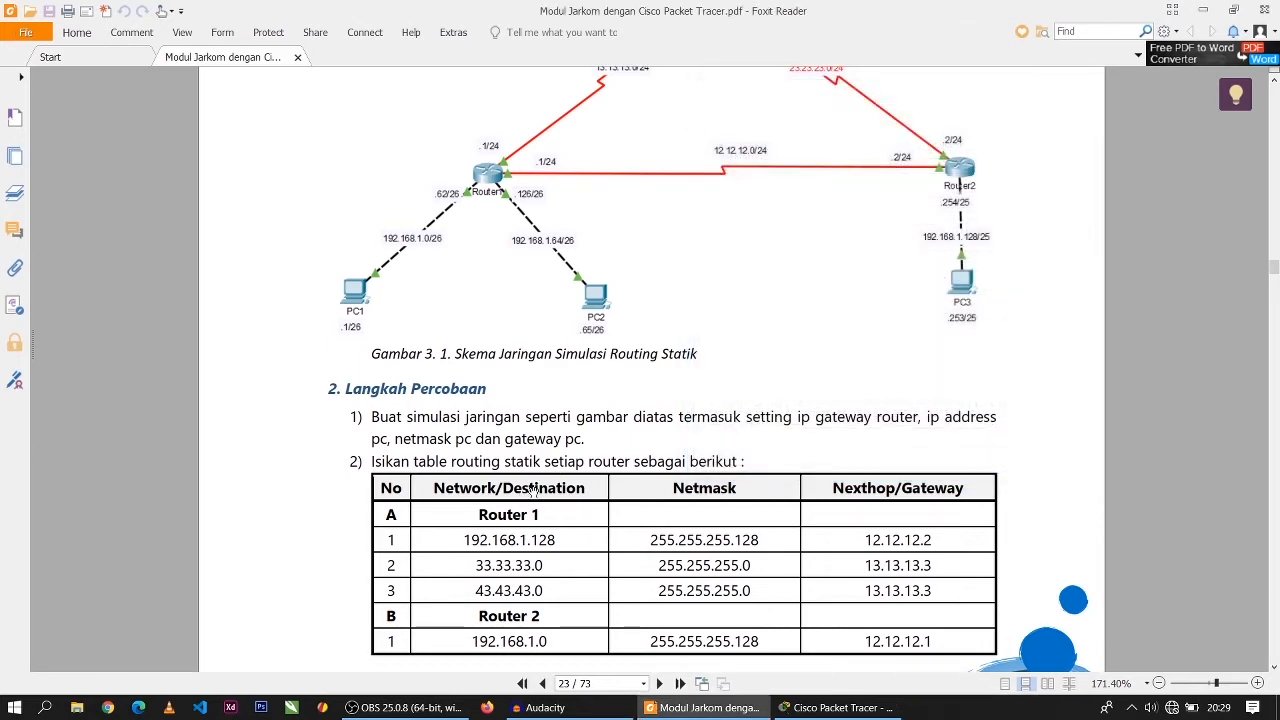
Step: Open Router2's static routing settings in Packet Tracer and place the window beside the module's Router 2 routing table in Foxit Reader
{"action": "scroll", "coordinate": [520, 495], "scroll_direction": "down", "scroll_amount": 3}
{"action": "scroll", "coordinate": [618, 533], "scroll_direction": "down", "scroll_amount": 5}
{"action": "scroll", "coordinate": [618, 530], "scroll_direction": "up", "scroll_amount": 1}
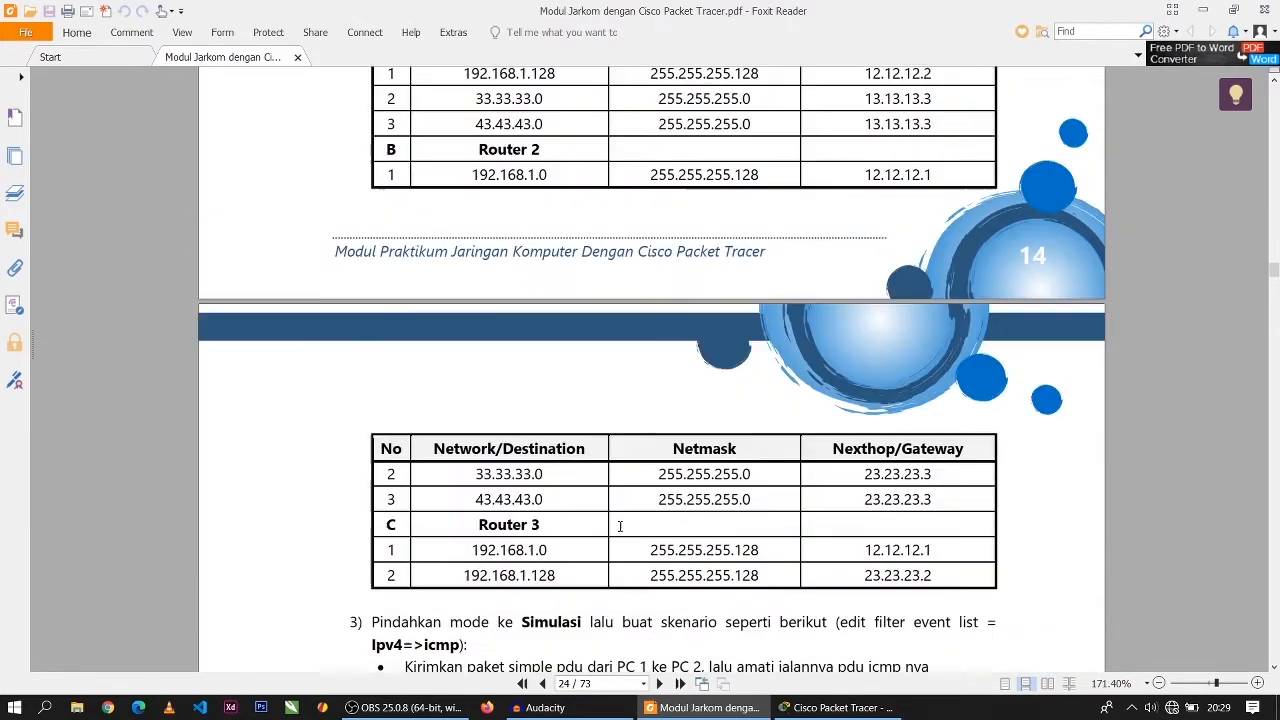
{"action": "left_click", "coordinate": [838, 707]}
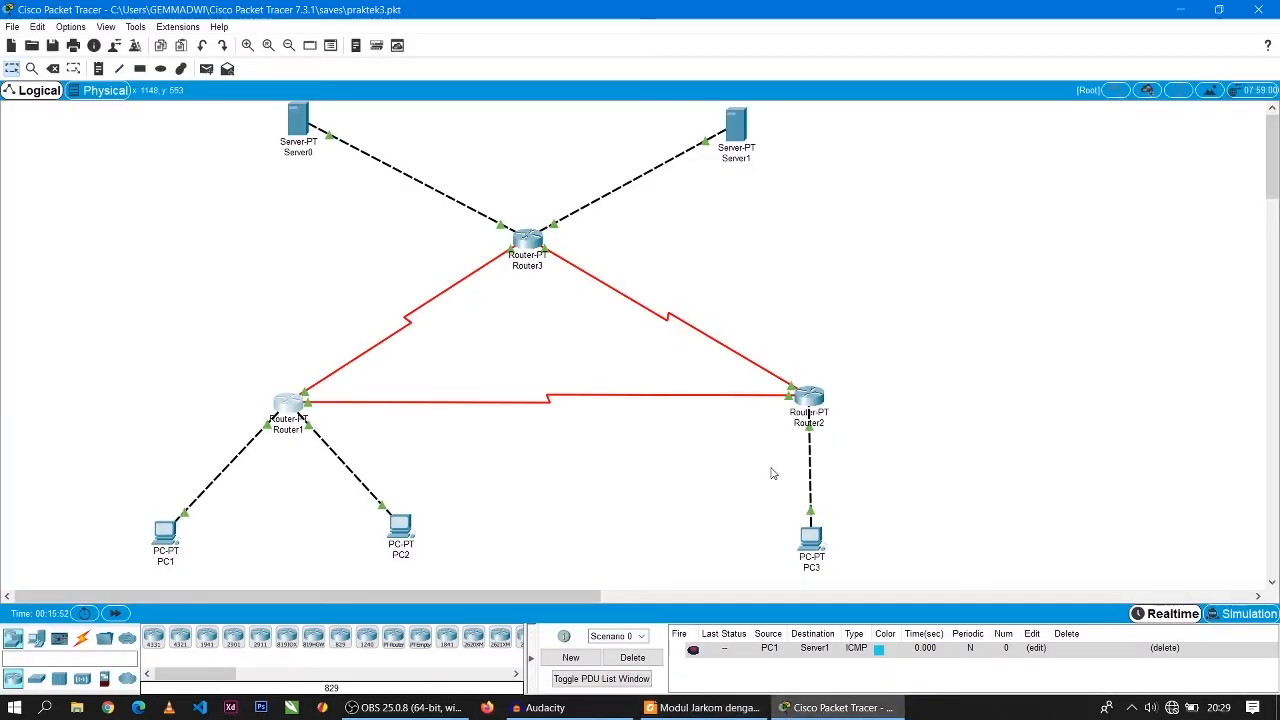
{"action": "left_click", "coordinate": [812, 400]}
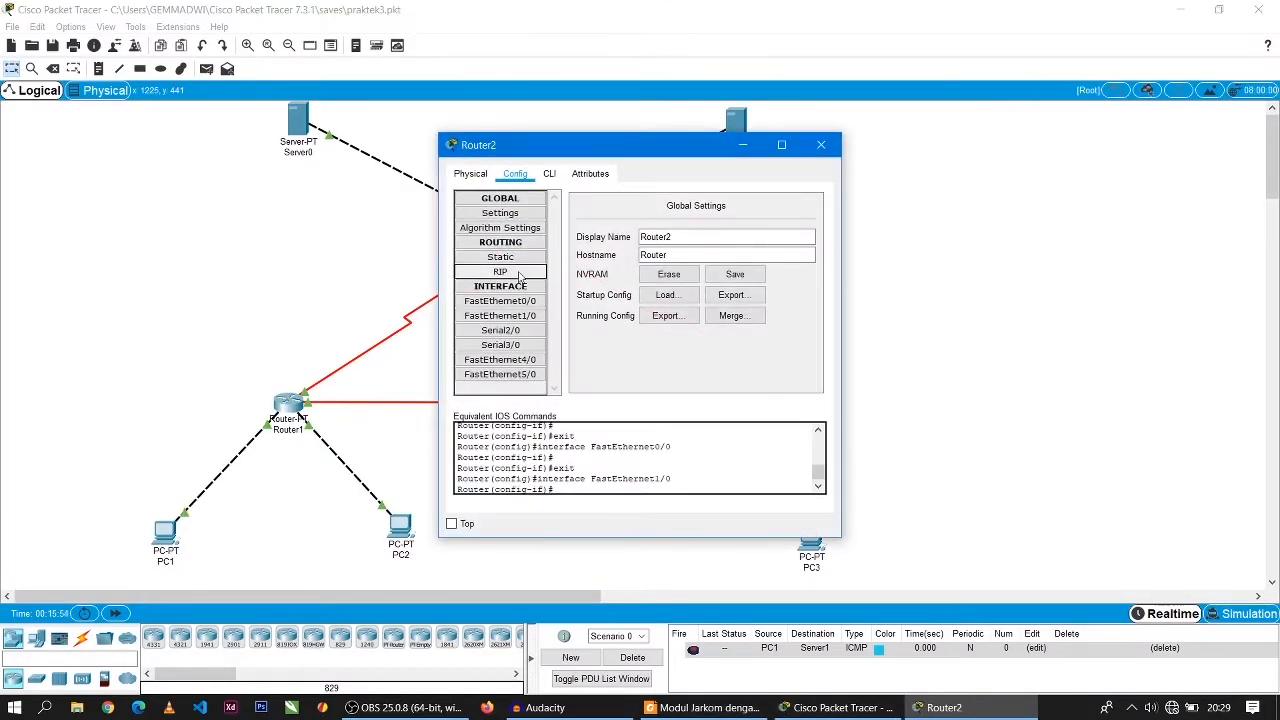
{"action": "left_click", "coordinate": [517, 259]}
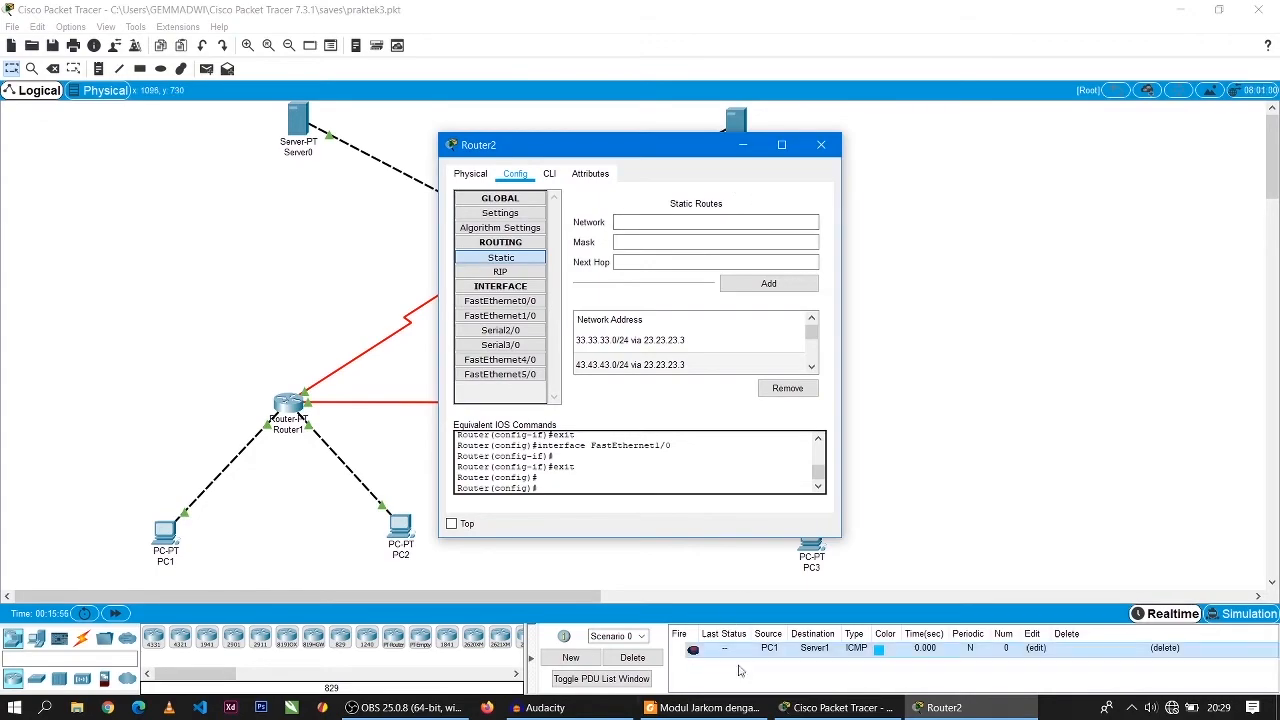
{"action": "left_click", "coordinate": [716, 710]}
{"action": "left_click", "coordinate": [930, 709]}
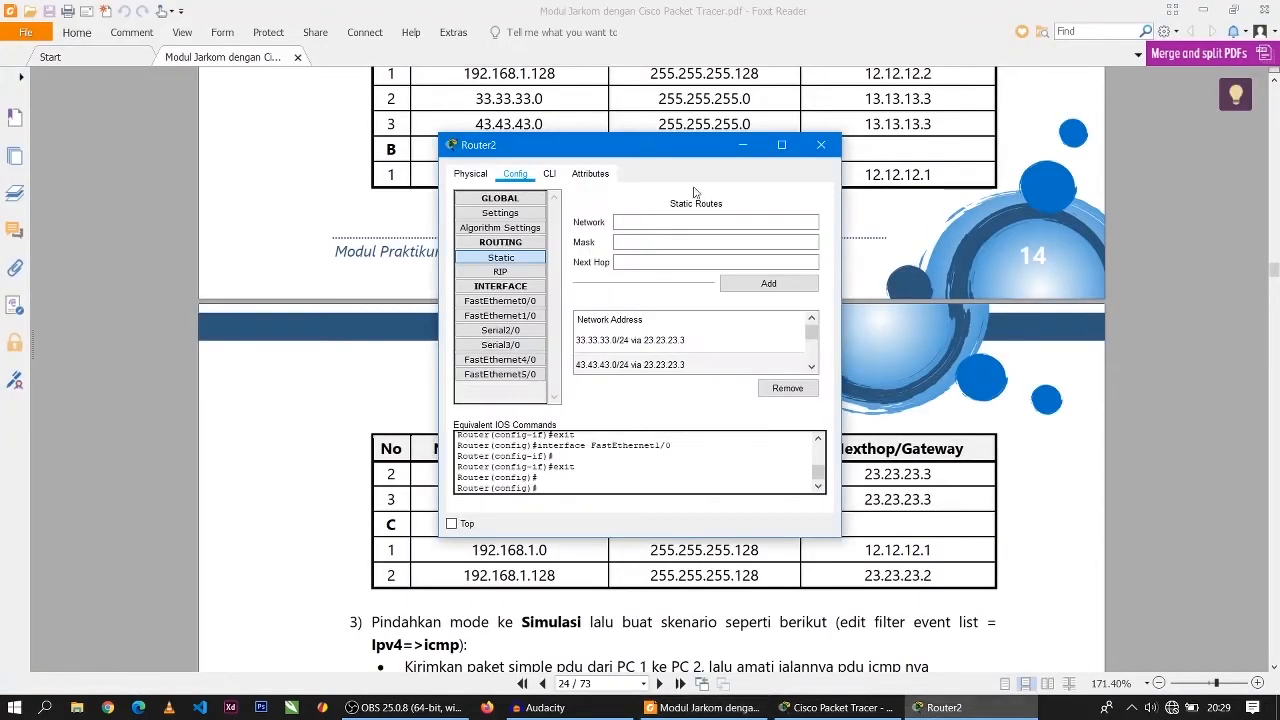
{"action": "left_click_drag", "start_coordinate": [636, 157], "coordinate": [184, 134]}
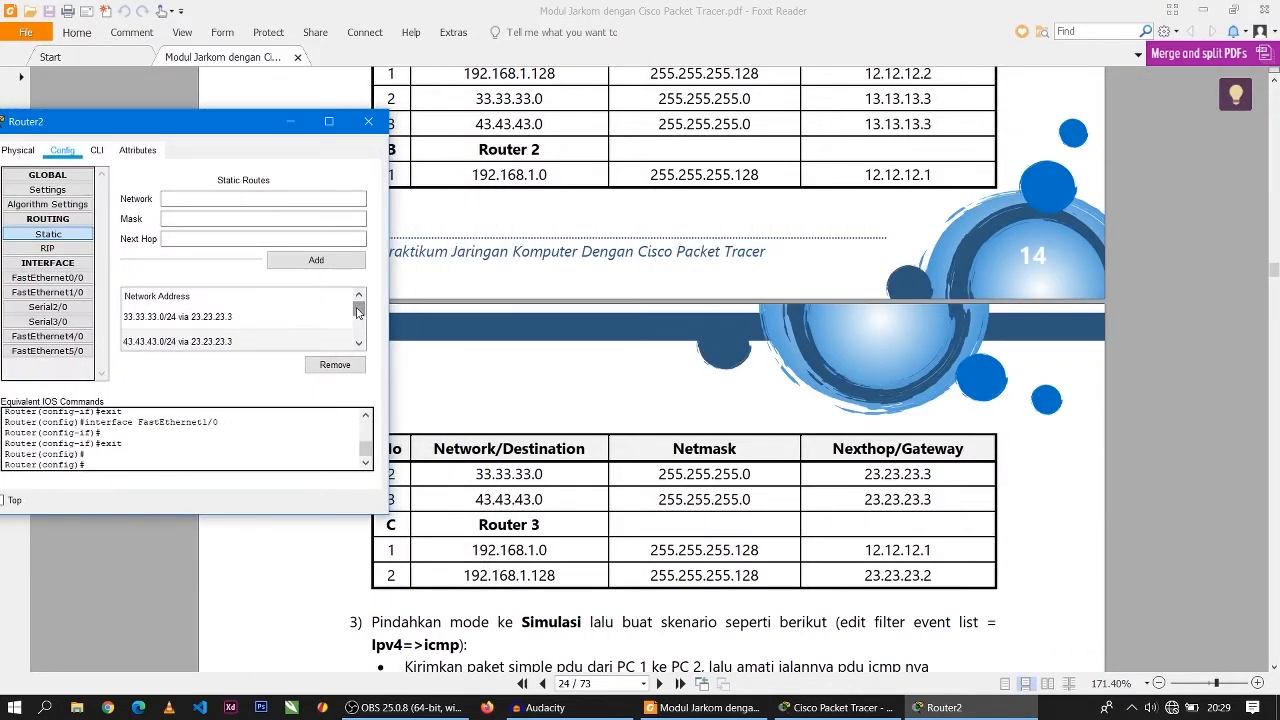
Step: Check Router2's static routes against the module's routing table and close the router's window
{"action": "left_click_drag", "start_coordinate": [357, 310], "coordinate": [357, 329]}
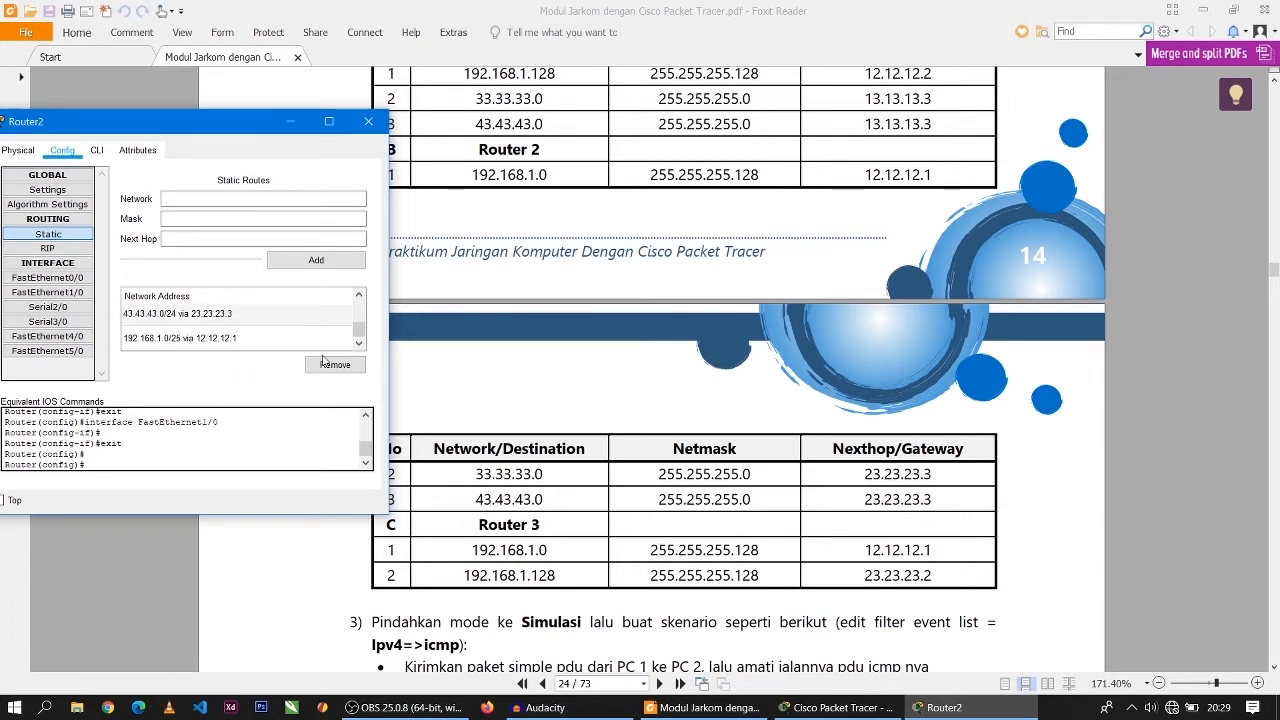
{"action": "scroll", "coordinate": [214, 343], "scroll_direction": "up", "scroll_amount": 1}
{"action": "scroll", "coordinate": [214, 343], "scroll_direction": "down", "scroll_amount": 1}
{"action": "left_click", "coordinate": [368, 121]}
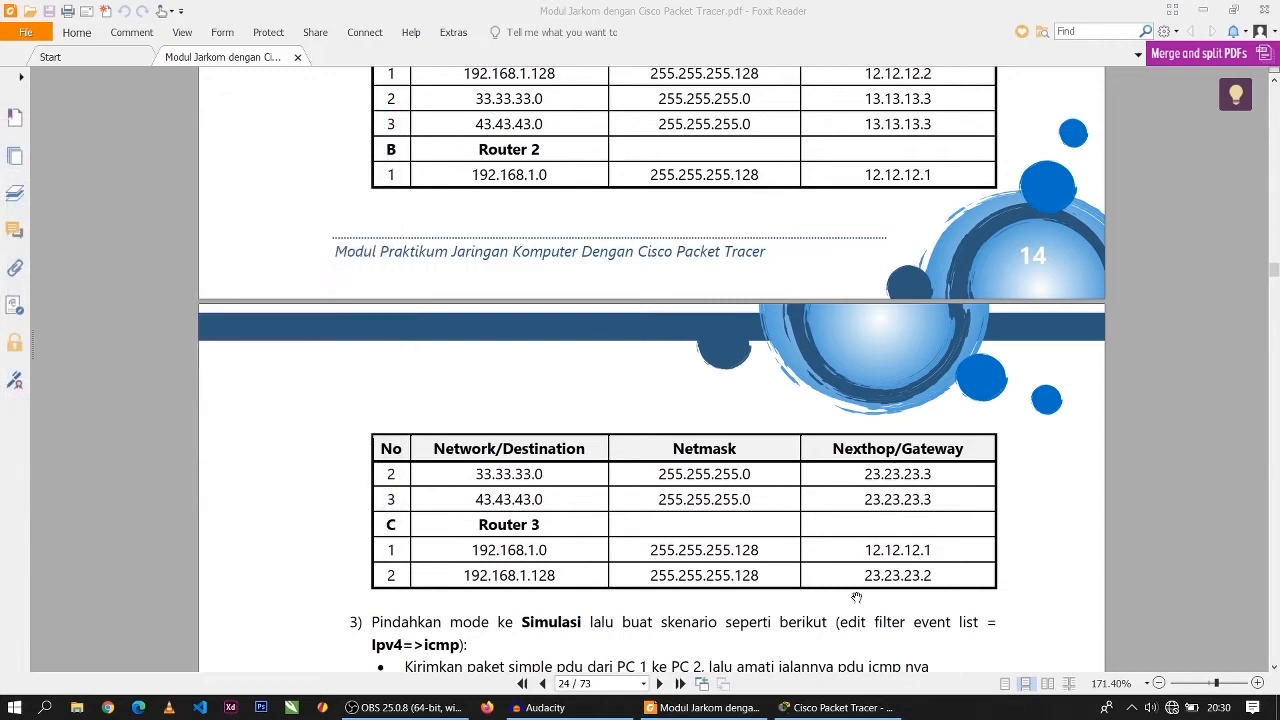
Step: Open Router3's static routing settings in Packet Tracer and bring the window over the module's Router 3 table in Foxit Reader
{"action": "scroll", "coordinate": [832, 602], "scroll_direction": "down", "scroll_amount": 2}
{"action": "left_click", "coordinate": [837, 707]}
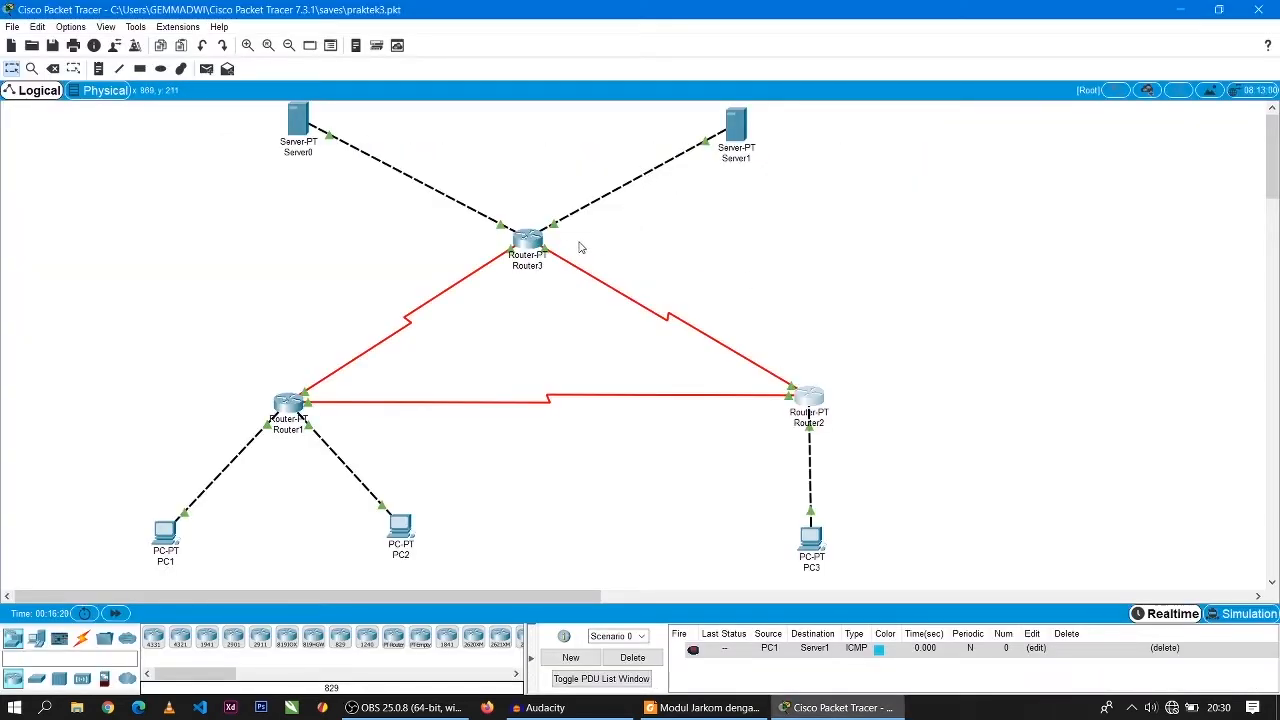
{"action": "left_click", "coordinate": [524, 244]}
{"action": "left_click", "coordinate": [500, 257]}
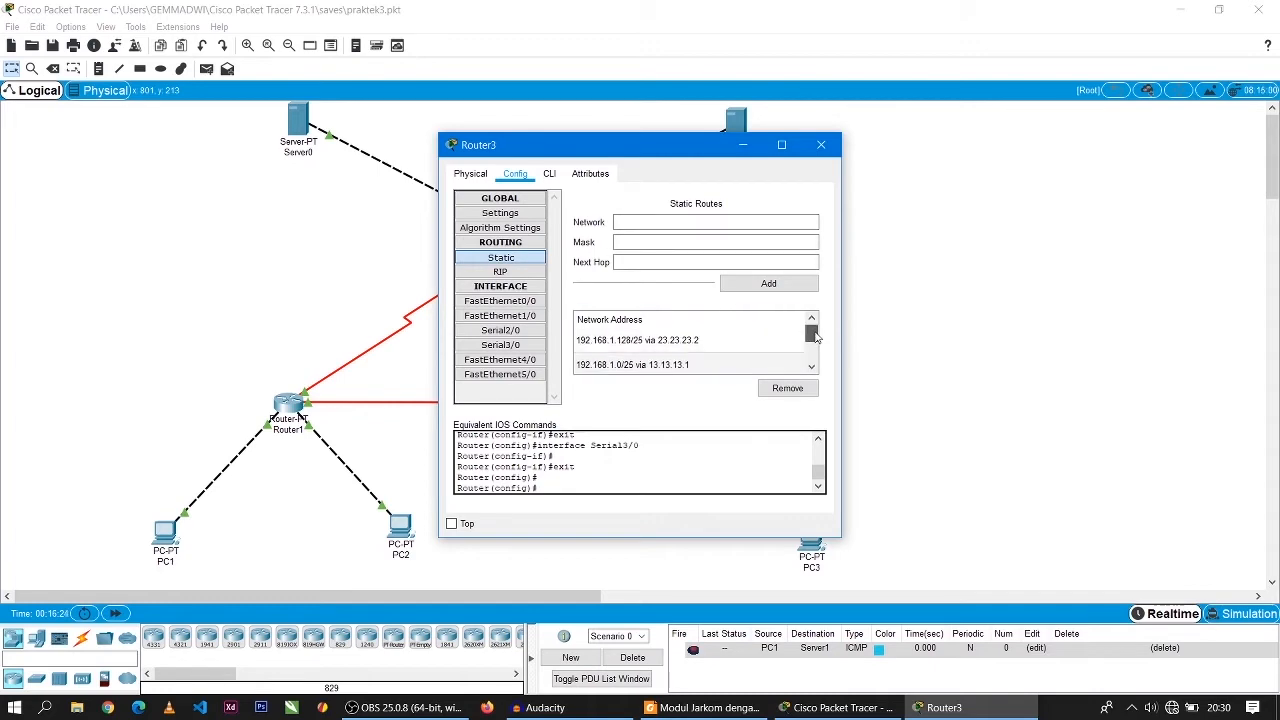
{"action": "left_click", "coordinate": [703, 707]}
{"action": "left_click", "coordinate": [940, 707]}
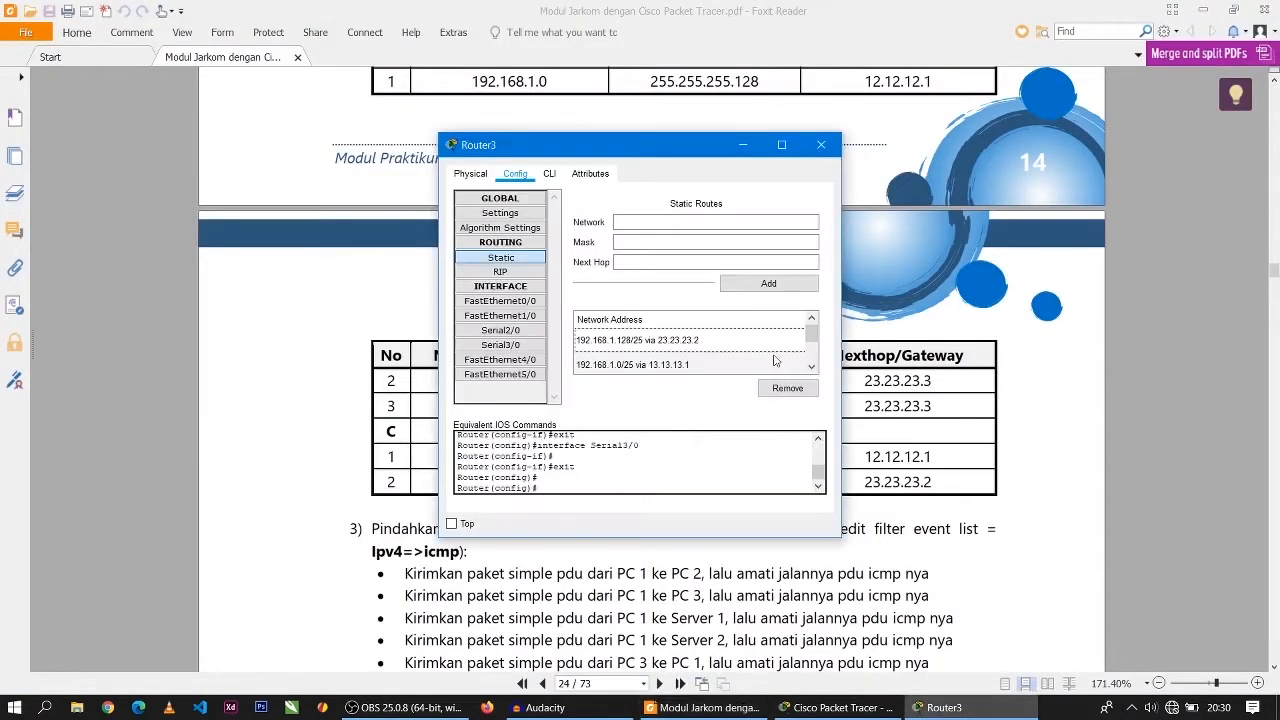
{"action": "left_click_drag", "start_coordinate": [589, 139], "coordinate": [641, 18]}
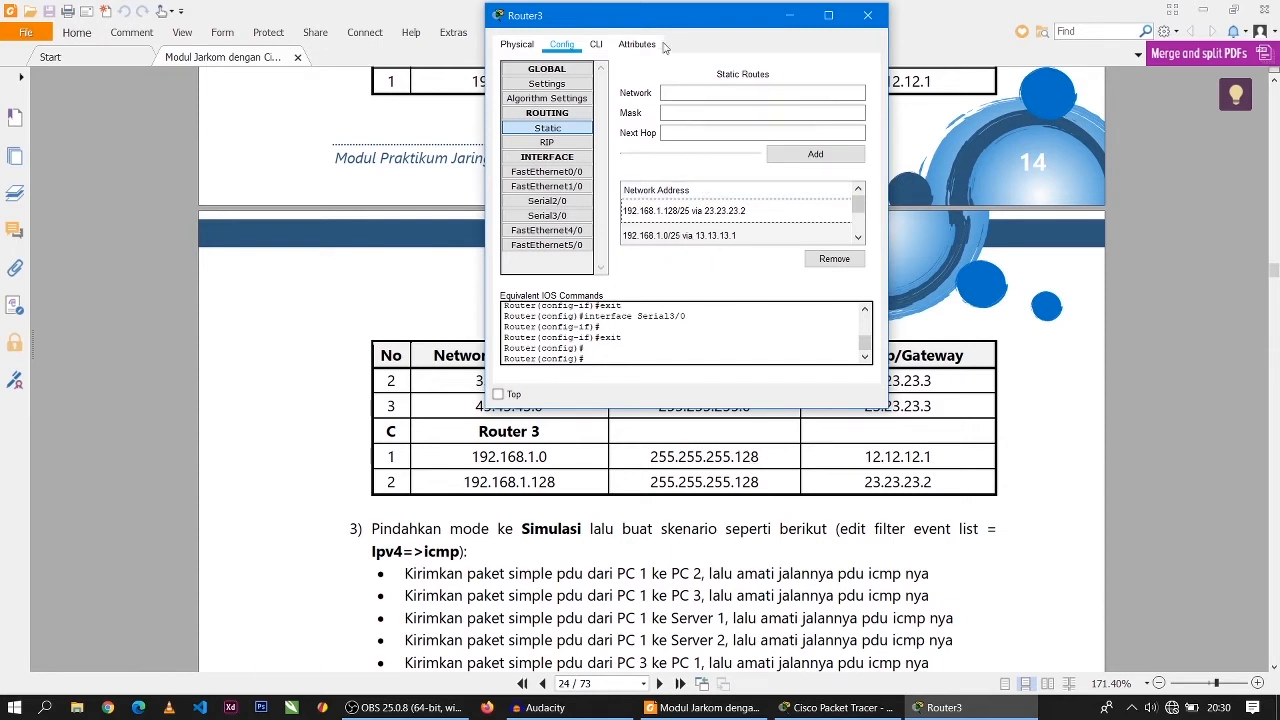
{"action": "left_click_drag", "start_coordinate": [638, 22], "coordinate": [511, 206]}
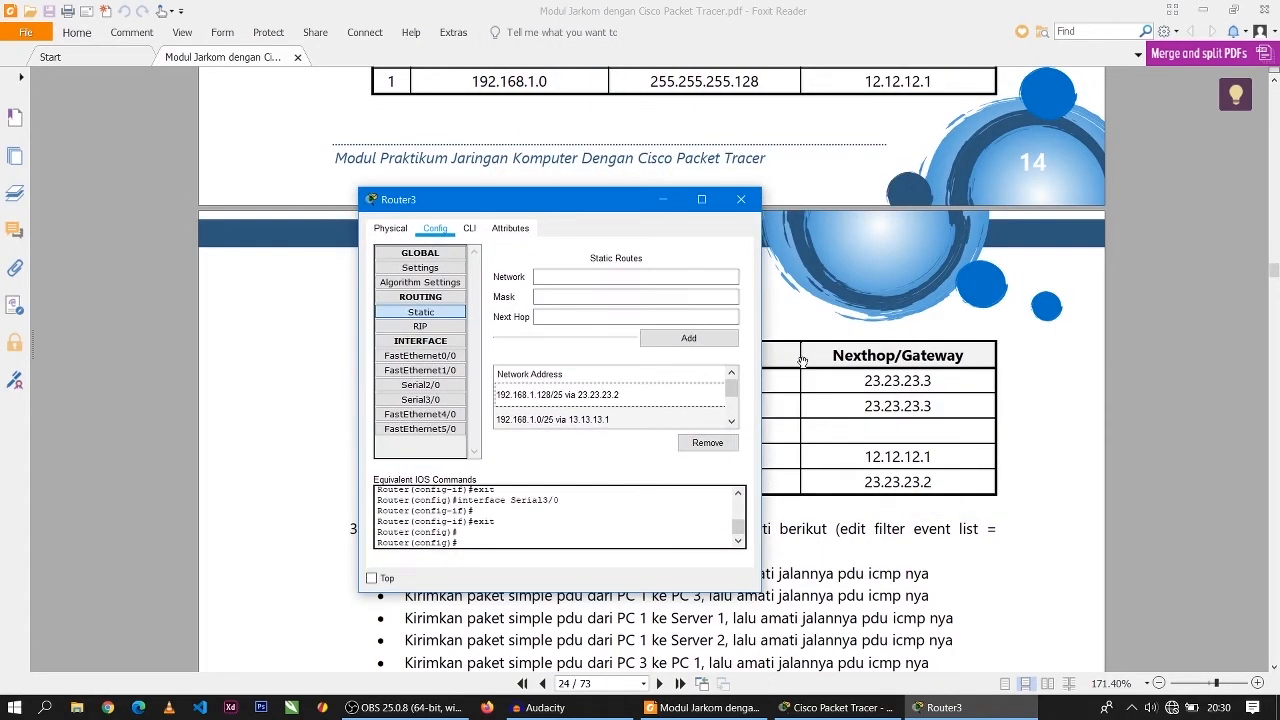
Step: Compare Router3's static routes with the link addresses in the module's network diagram
{"action": "scroll", "coordinate": [866, 409], "scroll_direction": "up", "scroll_amount": 2}
{"action": "left_click_drag", "start_coordinate": [573, 200], "coordinate": [1050, 60]}
{"action": "left_click", "coordinate": [1204, 532]}
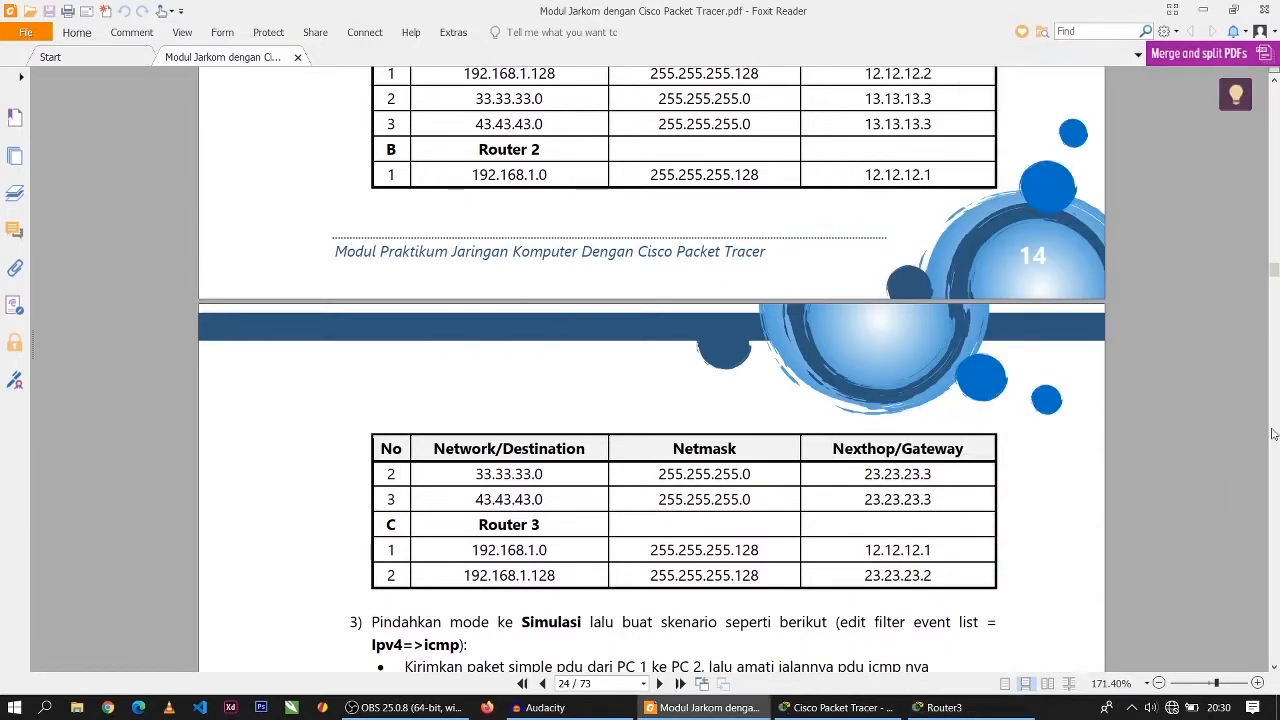
{"action": "scroll", "coordinate": [1237, 311], "scroll_direction": "up", "scroll_amount": 12}
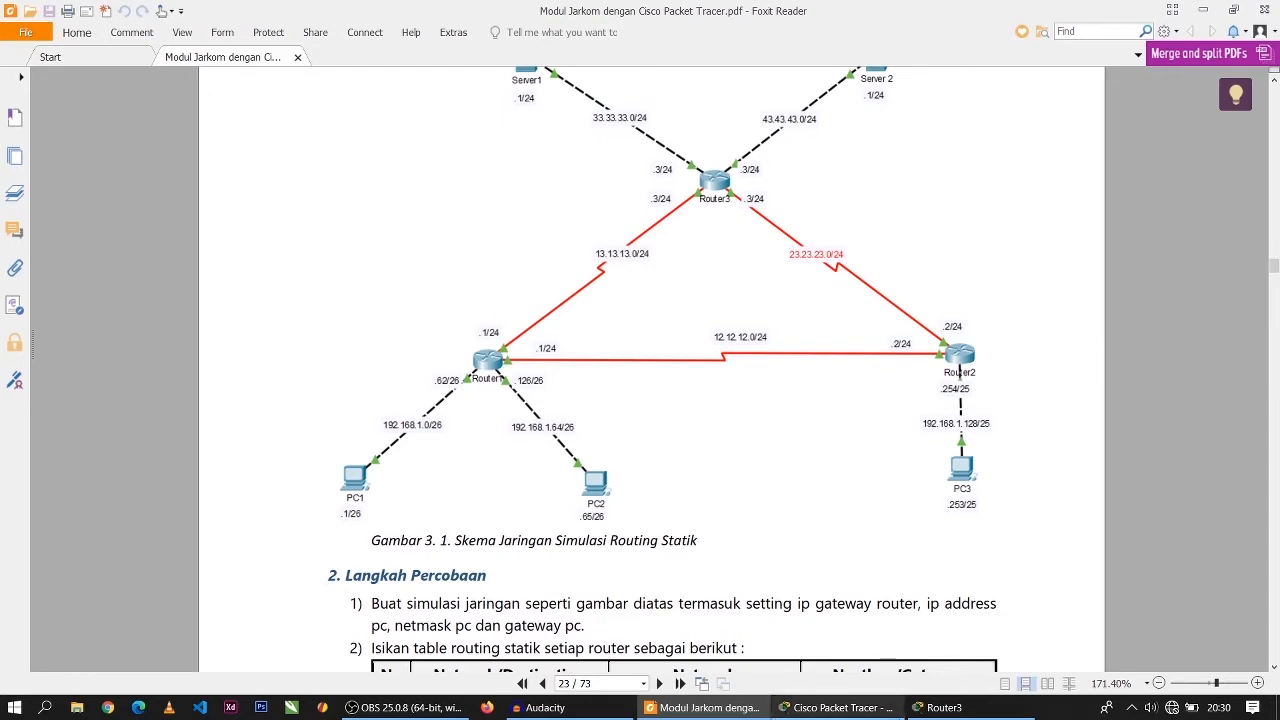
{"action": "left_click", "coordinate": [944, 707]}
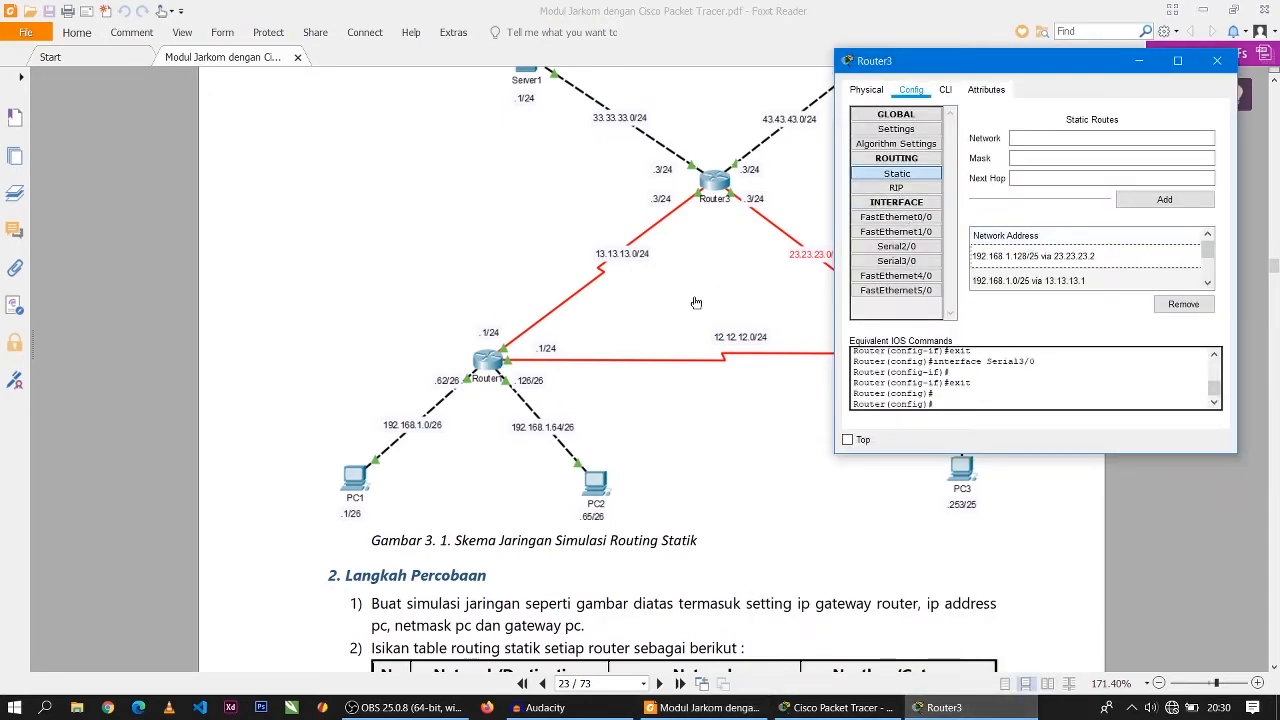
{"action": "left_click_drag", "start_coordinate": [1030, 64], "coordinate": [996, 90]}
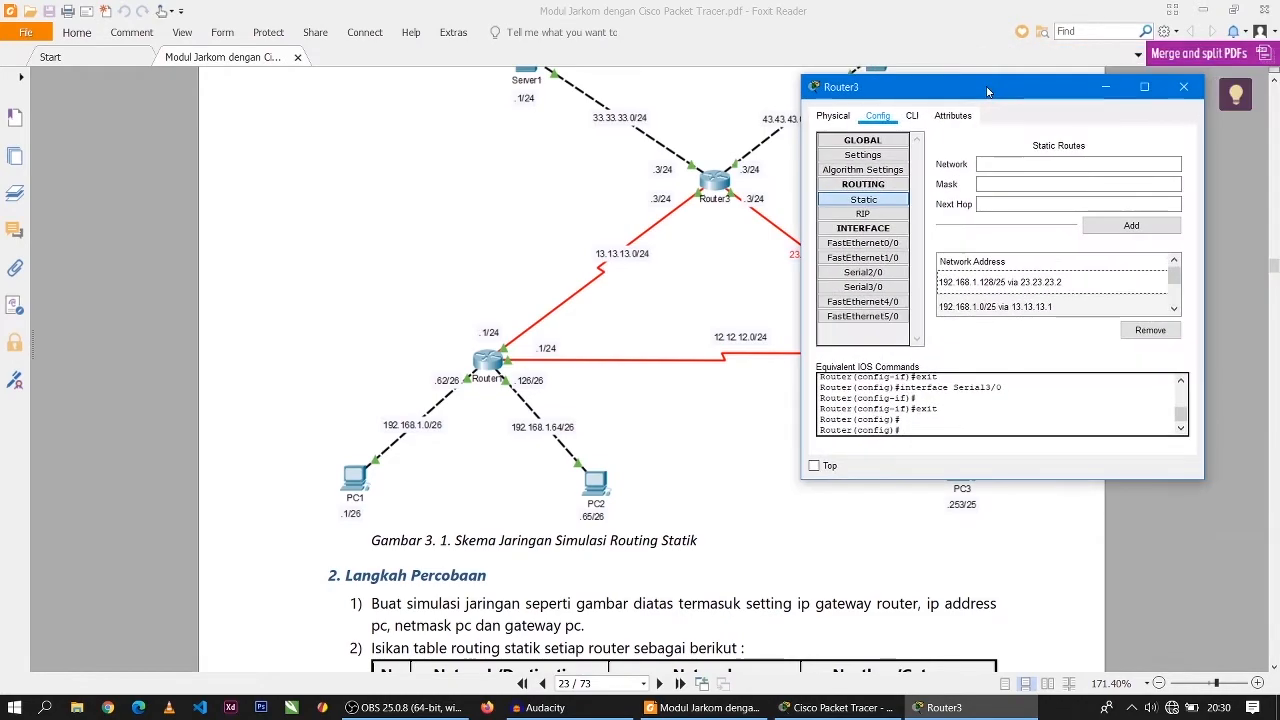
Step: Recheck the module's Router 3 next hops against the network diagram and Router3's routes, and close Router3's window
{"action": "left_click_drag", "start_coordinate": [1277, 267], "coordinate": [1276, 271]}
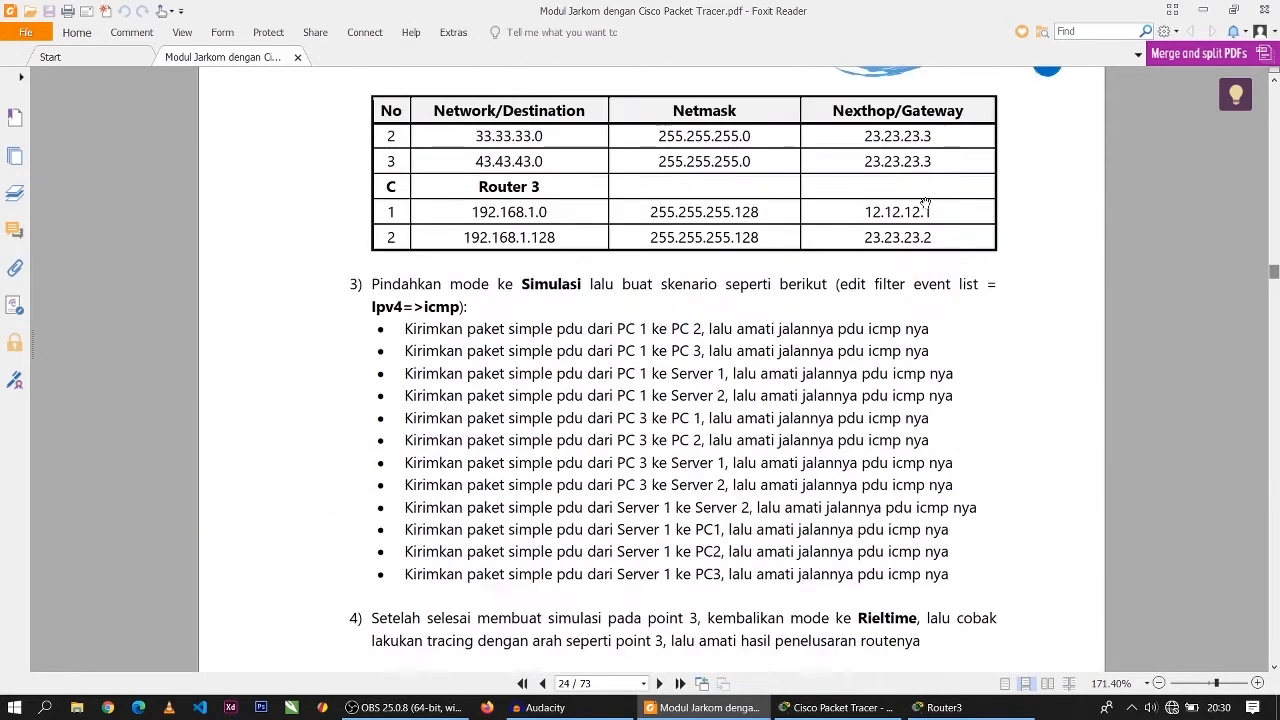
{"action": "left_click", "coordinate": [940, 707]}
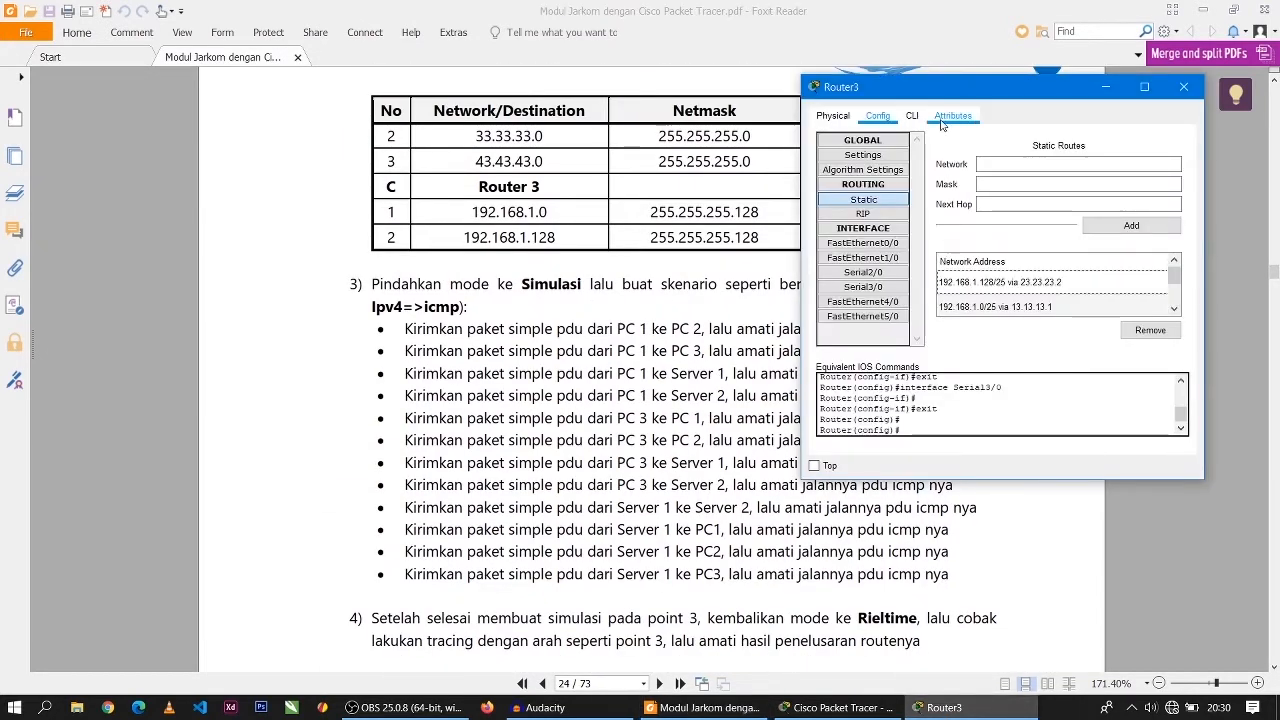
{"action": "left_click_drag", "start_coordinate": [924, 94], "coordinate": [1033, 110]}
{"action": "left_click", "coordinate": [674, 310]}
{"action": "scroll", "coordinate": [742, 351], "scroll_direction": "up", "scroll_amount": 2}
{"action": "scroll", "coordinate": [742, 351], "scroll_direction": "up", "scroll_amount": 8}
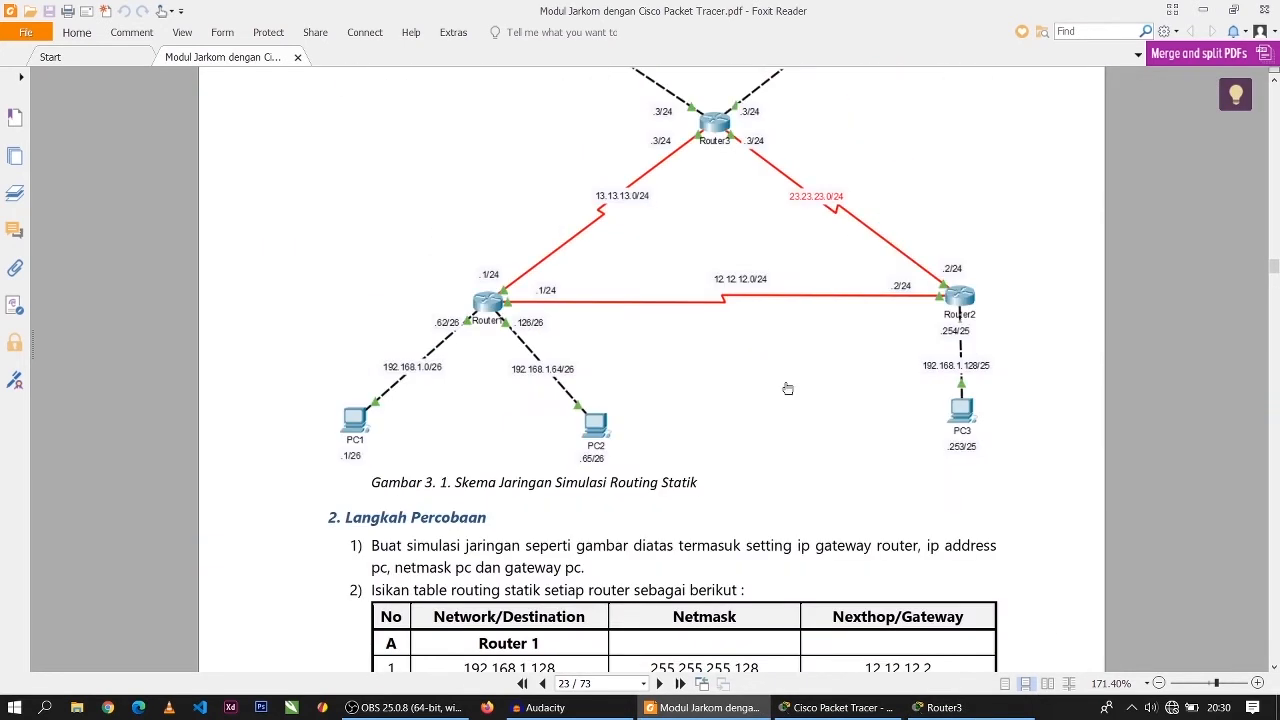
{"action": "scroll", "coordinate": [786, 380], "scroll_direction": "down", "scroll_amount": 2}
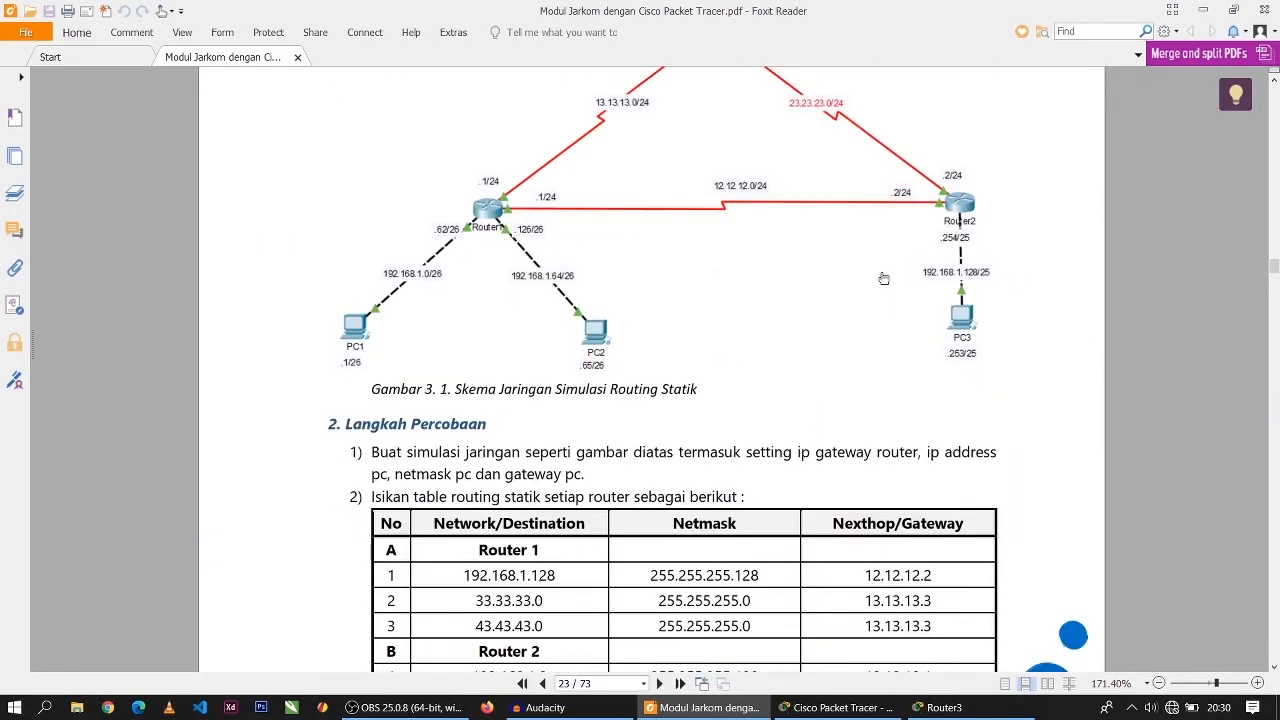
{"action": "scroll", "coordinate": [734, 294], "scroll_direction": "down", "scroll_amount": 12}
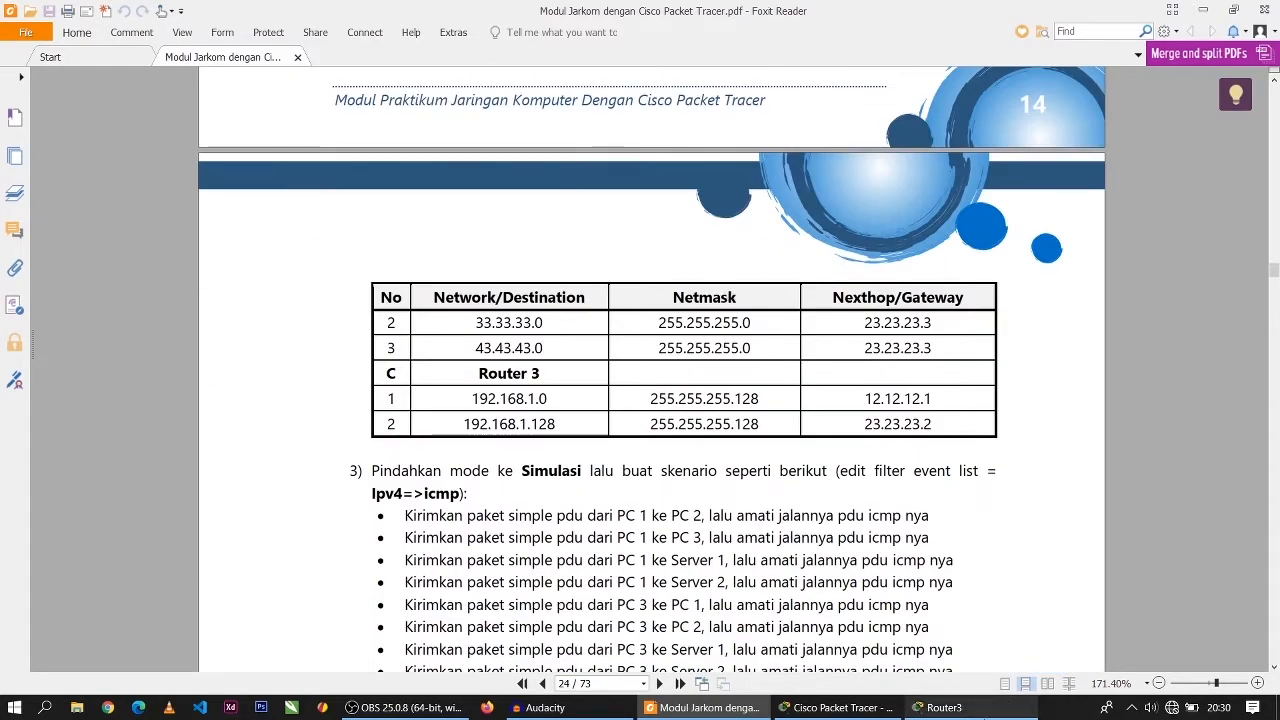
{"action": "left_click", "coordinate": [940, 707]}
{"action": "left_click_drag", "start_coordinate": [1090, 104], "coordinate": [778, 107]}
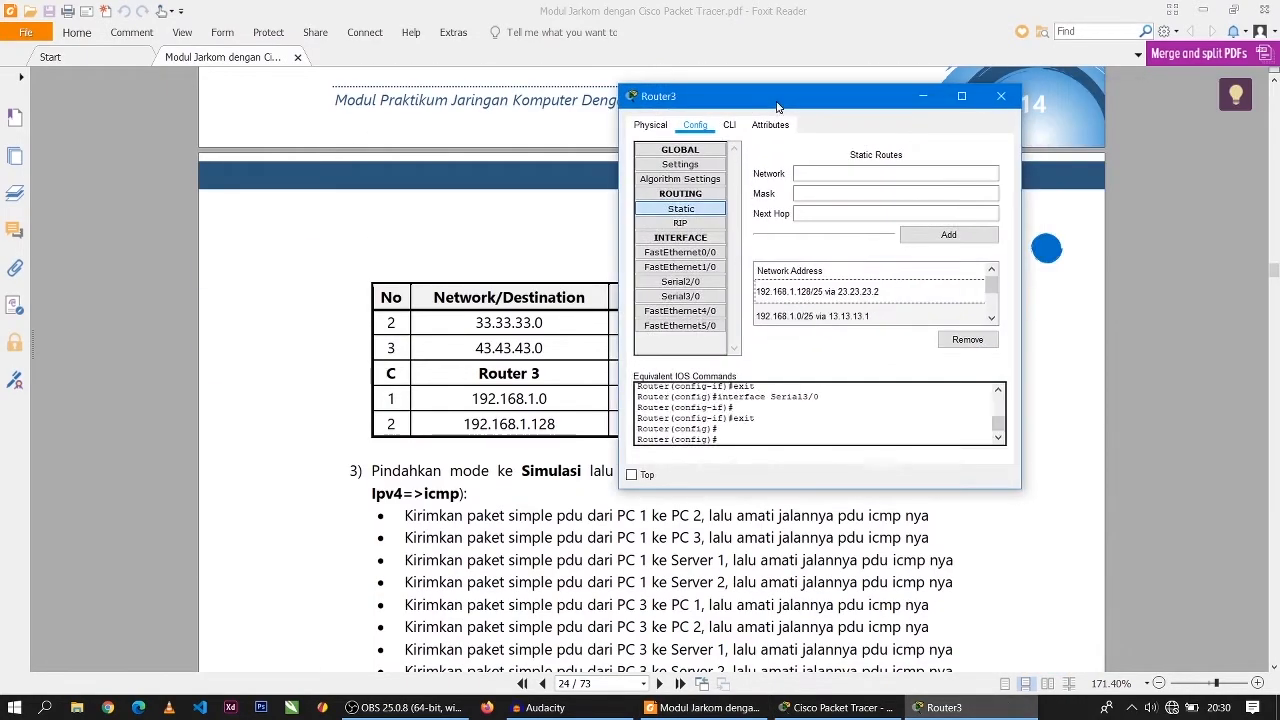
{"action": "left_click", "coordinate": [1001, 96]}
Step: Read the simple PDU test scenarios listed in step 3 of the module
{"action": "scroll", "coordinate": [778, 368], "scroll_direction": "down", "scroll_amount": 4}
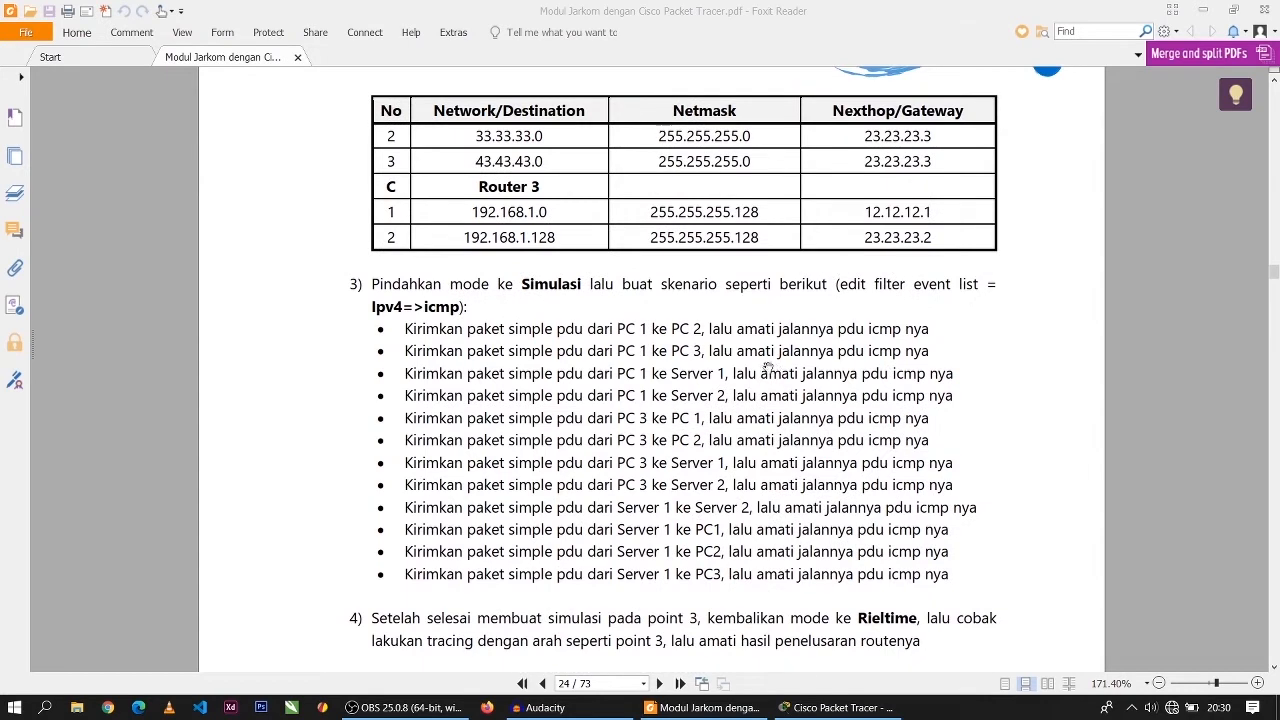
{"action": "scroll", "coordinate": [722, 350], "scroll_direction": "down", "scroll_amount": 5}
{"action": "scroll", "coordinate": [600, 320], "scroll_direction": "up", "scroll_amount": 5}
{"action": "scroll", "coordinate": [851, 338], "scroll_direction": "down", "scroll_amount": 2}
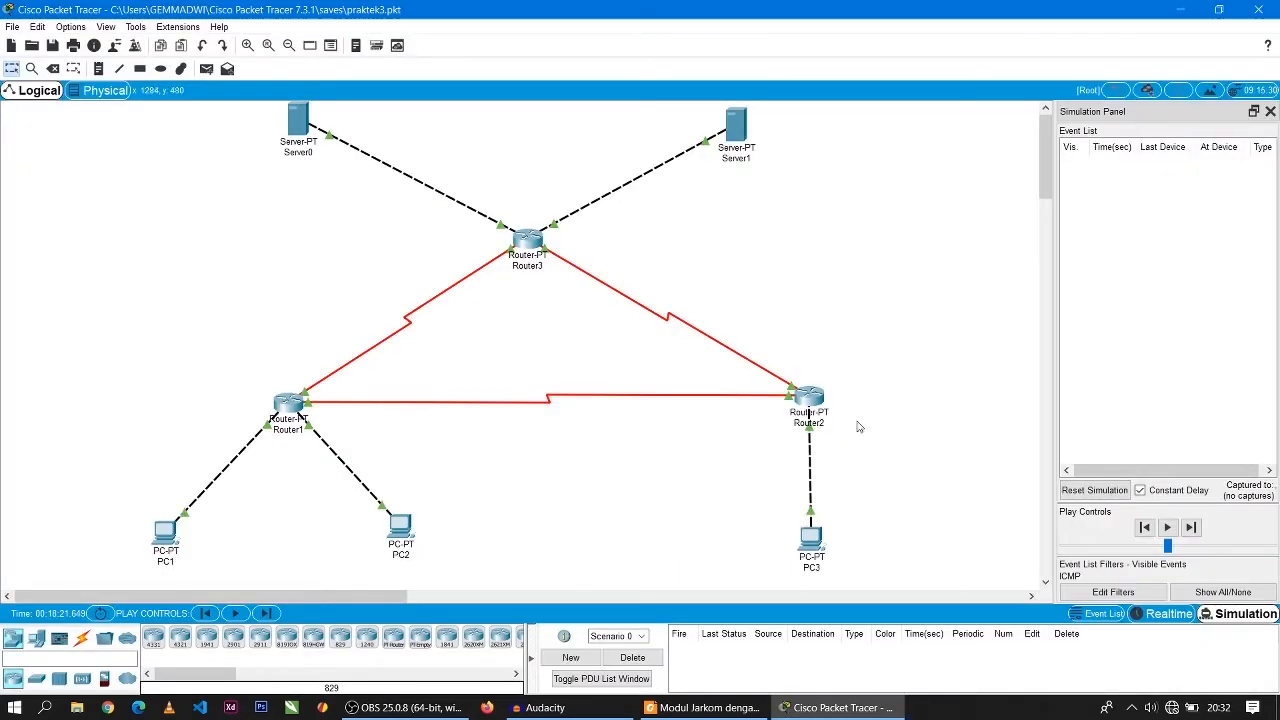
Step: Send a simple PDU from PC1 to PC2 and advance the simulation event by event until the reply returns to PC1
{"action": "left_click", "coordinate": [206, 68]}
{"action": "left_click", "coordinate": [166, 538]}
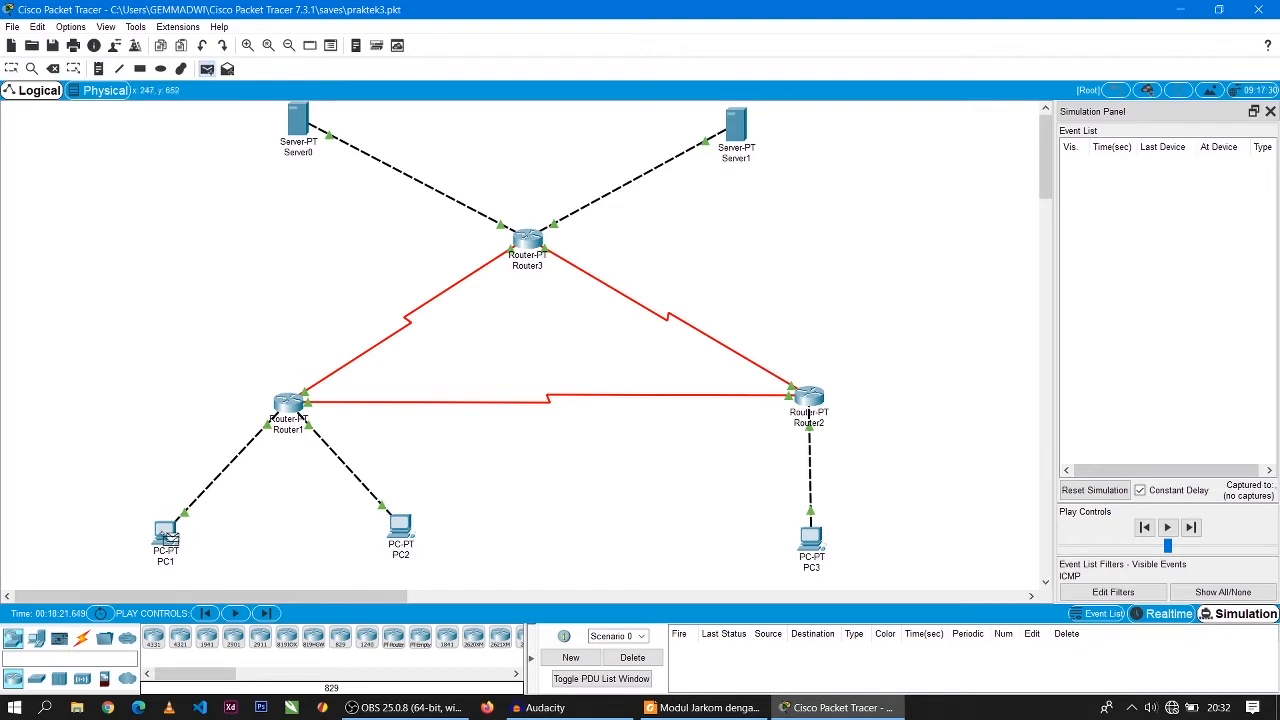
{"action": "left_click", "coordinate": [400, 528]}
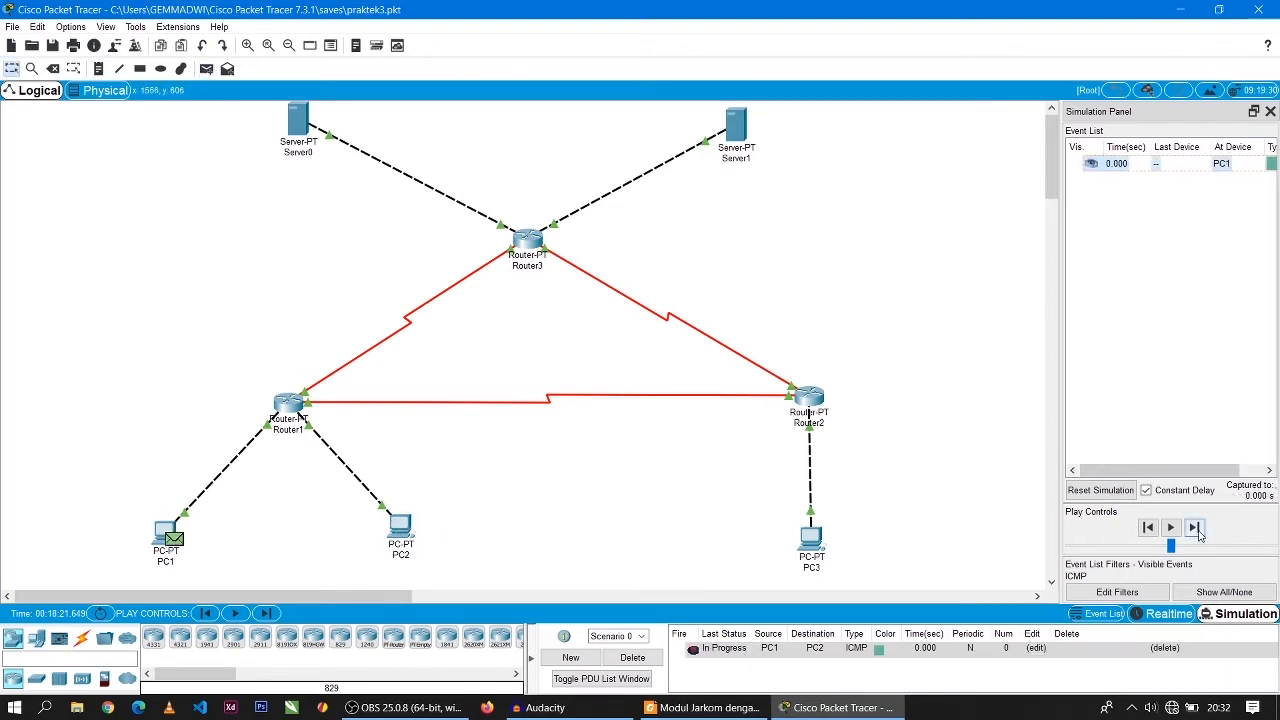
{"action": "left_click", "coordinate": [1199, 535]}
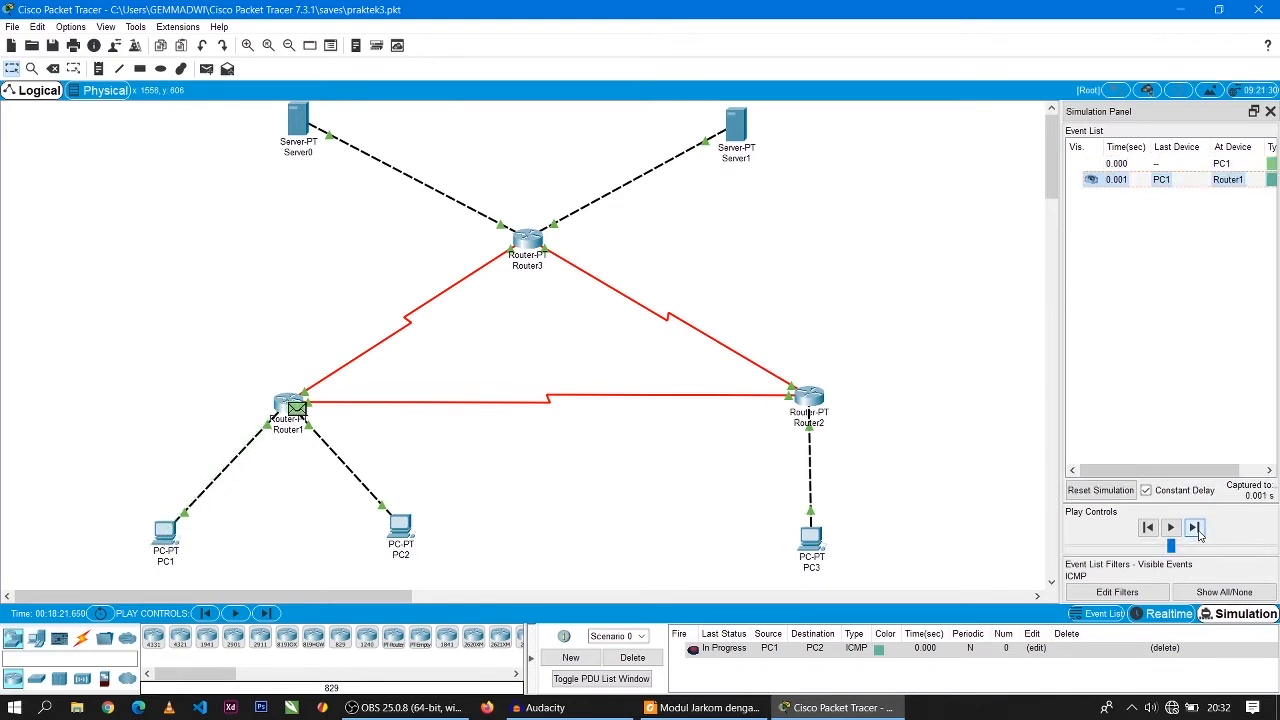
{"action": "left_click", "coordinate": [1199, 535]}
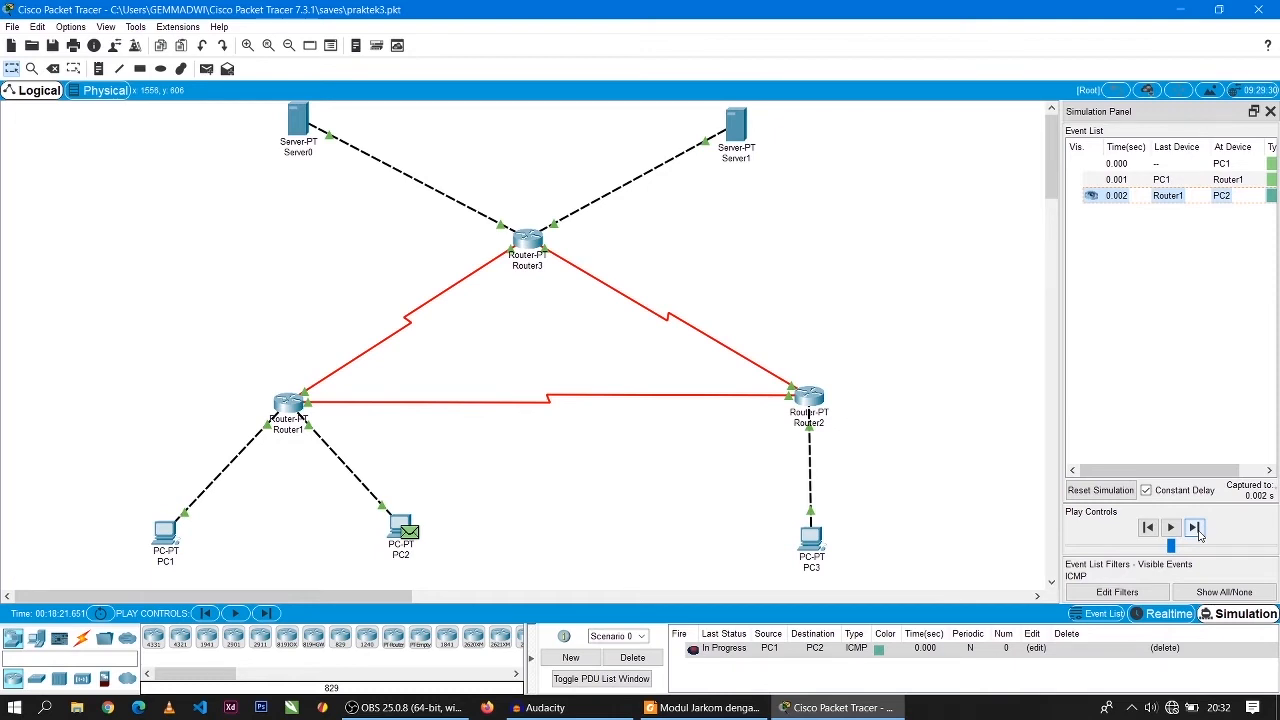
{"action": "left_click", "coordinate": [1199, 534]}
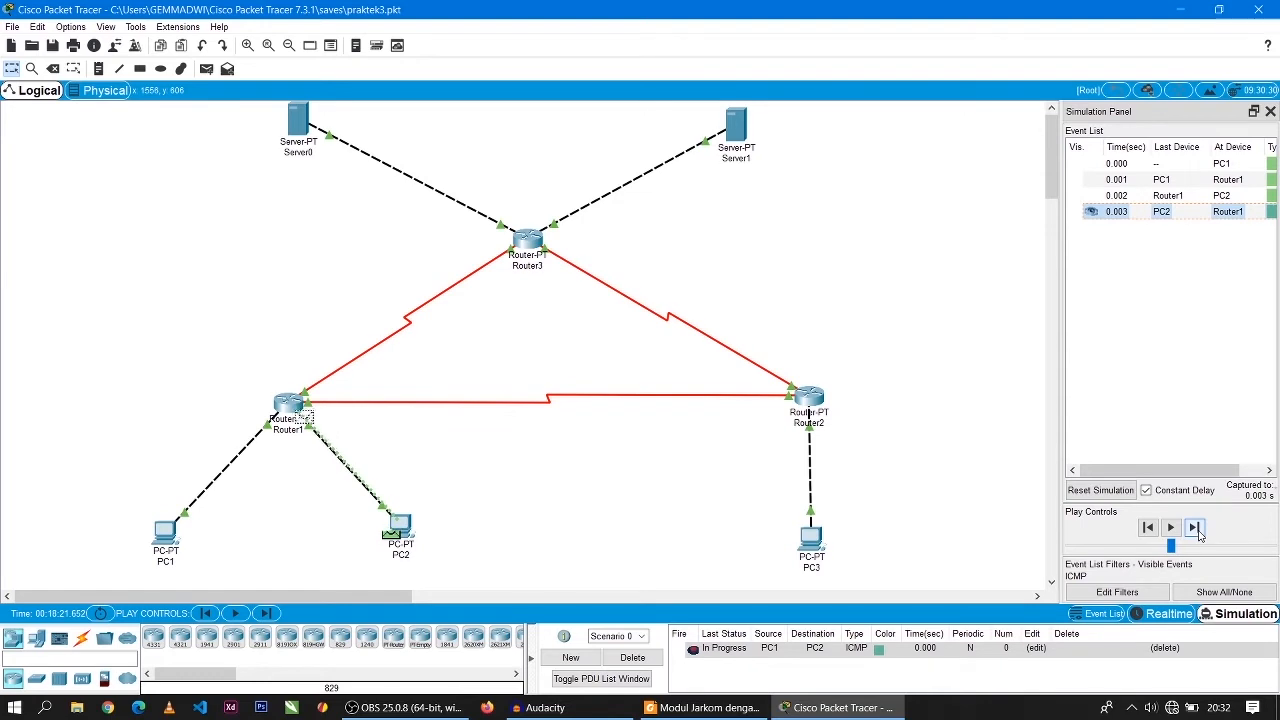
{"action": "left_click", "coordinate": [1199, 534]}
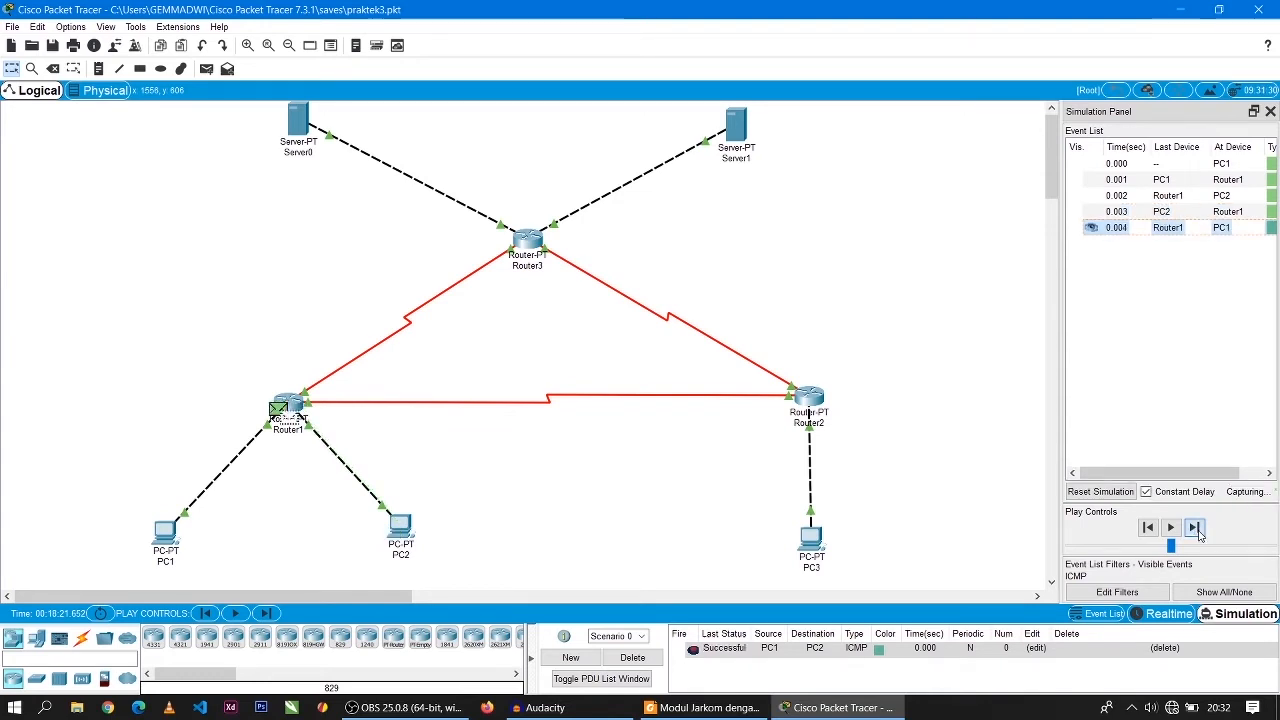
{"action": "left_click", "coordinate": [1199, 534]}
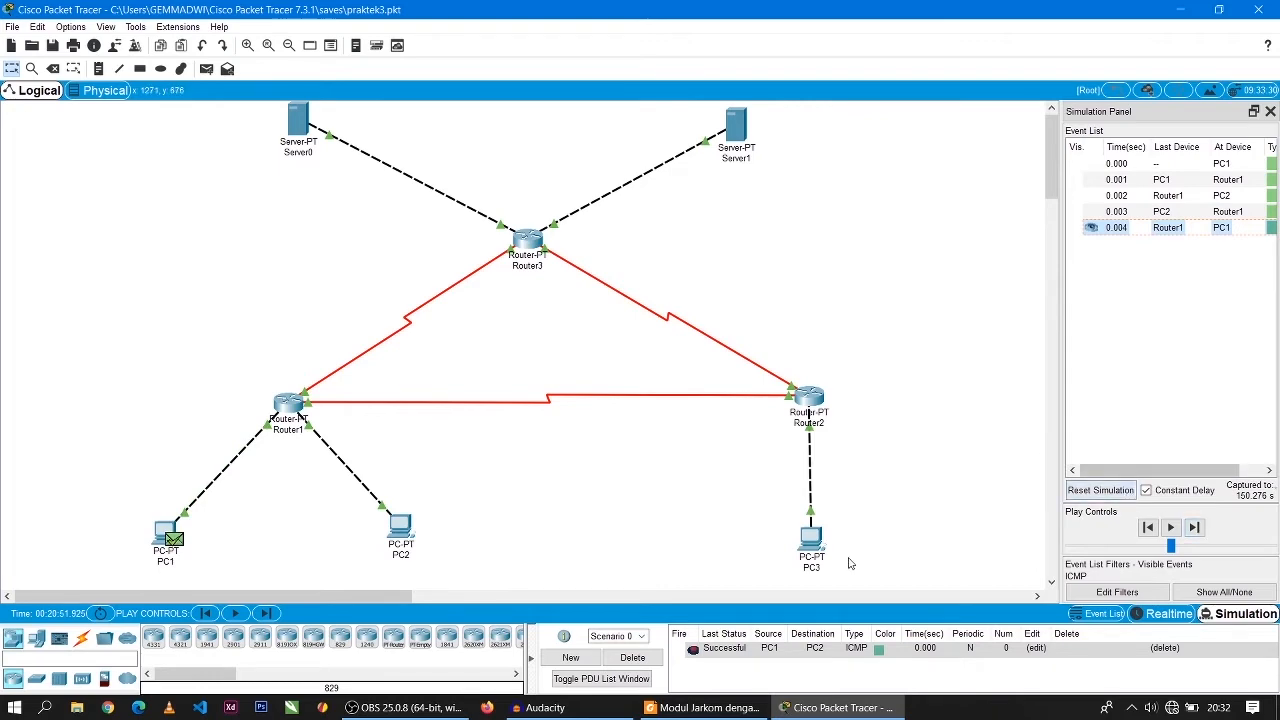
Step: Check the module's next scenario and replace the finished test with a simple PDU from PC1 to PC3
{"action": "left_click", "coordinate": [723, 716]}
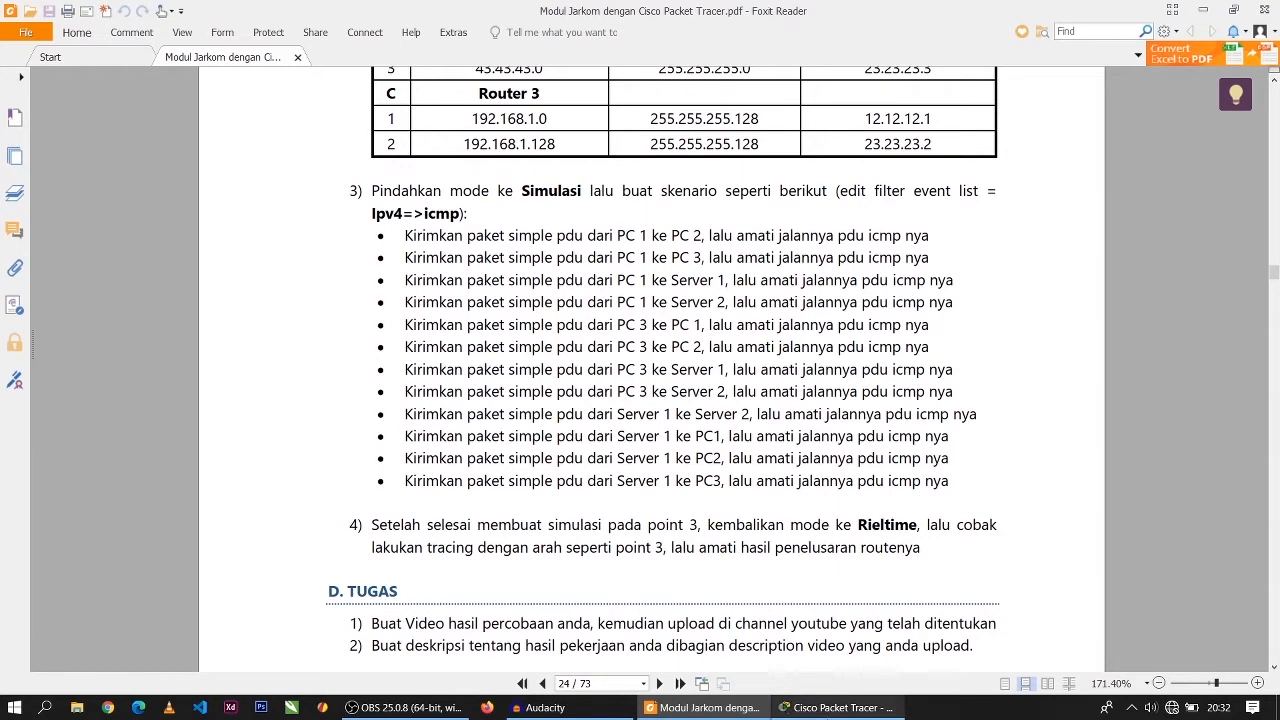
{"action": "left_click", "coordinate": [836, 707]}
{"action": "left_click", "coordinate": [206, 68]}
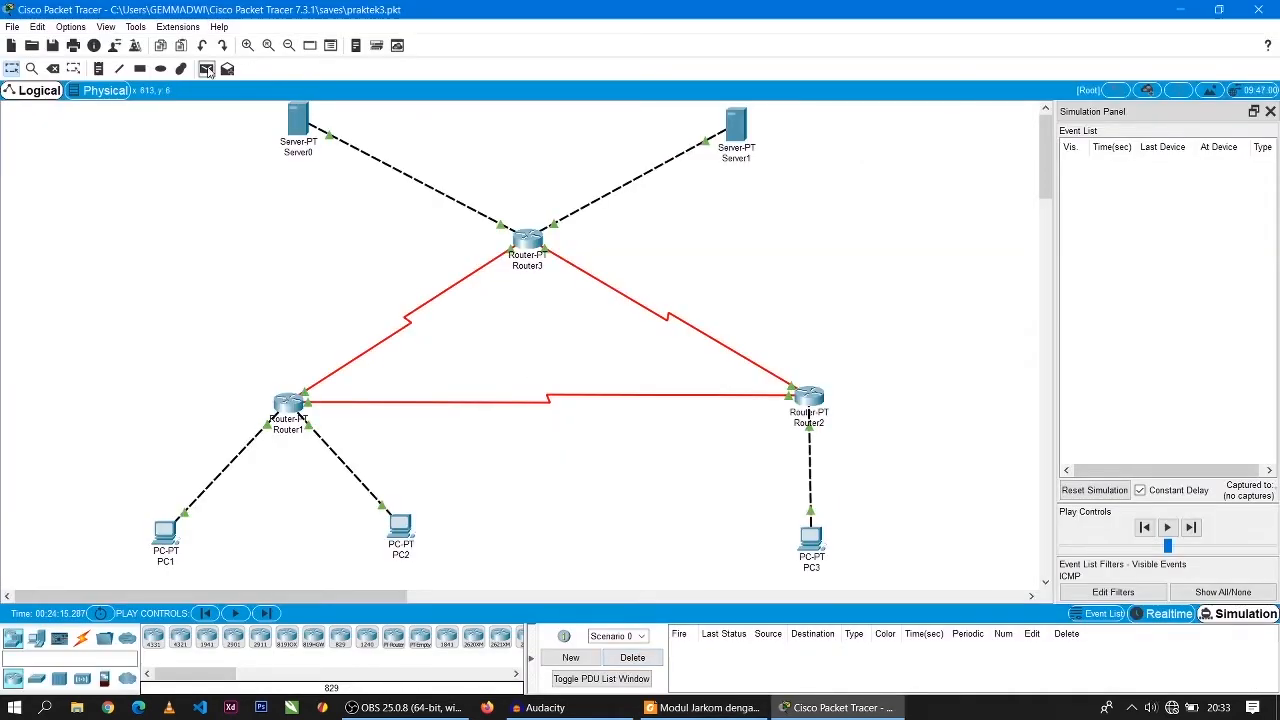
{"action": "left_click", "coordinate": [166, 532]}
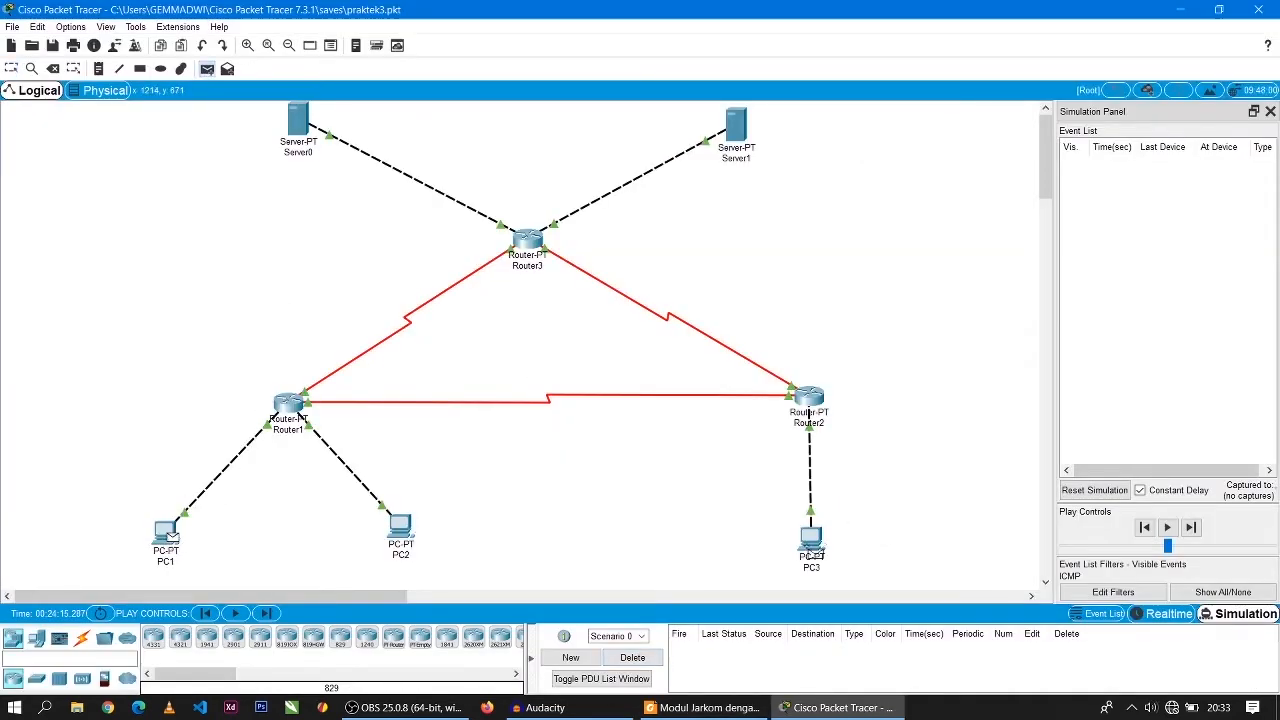
{"action": "left_click", "coordinate": [811, 538]}
Step: Advance the PC1-to-PC3 PDU event by event through Router1 and Router2 until its reply returns to PC1
{"action": "left_click", "coordinate": [1198, 533]}
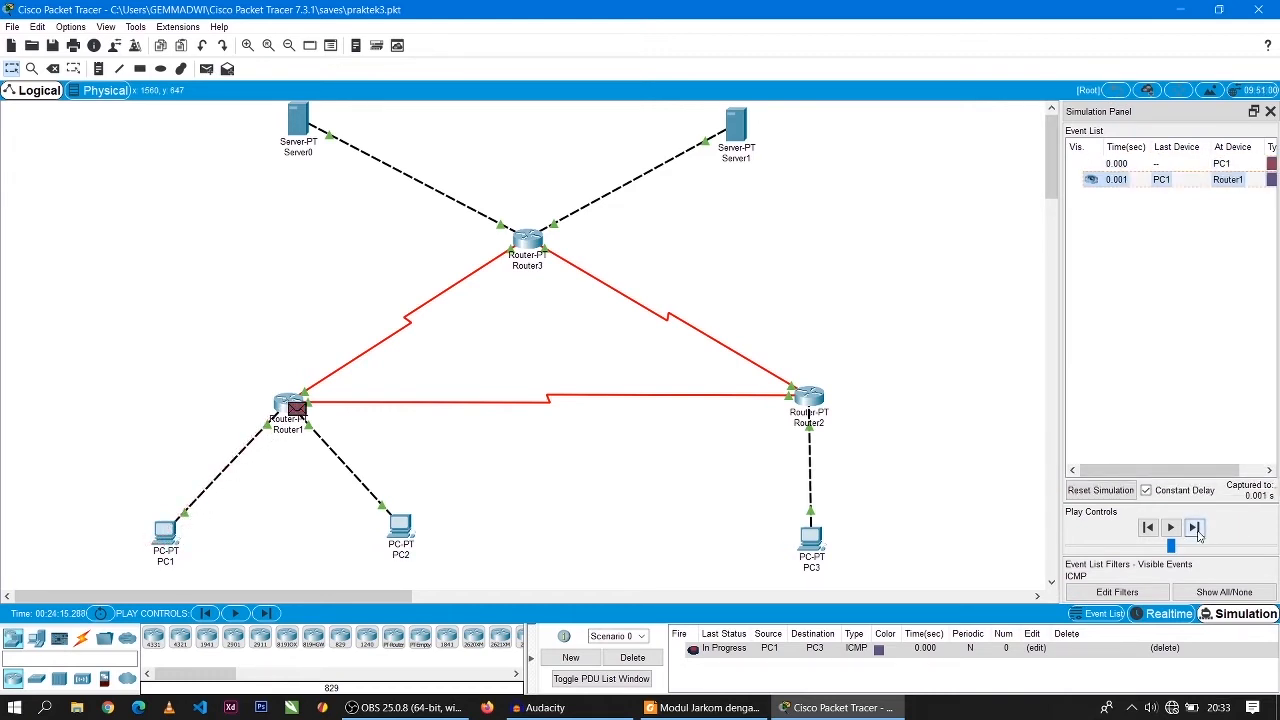
{"action": "left_click", "coordinate": [1198, 534]}
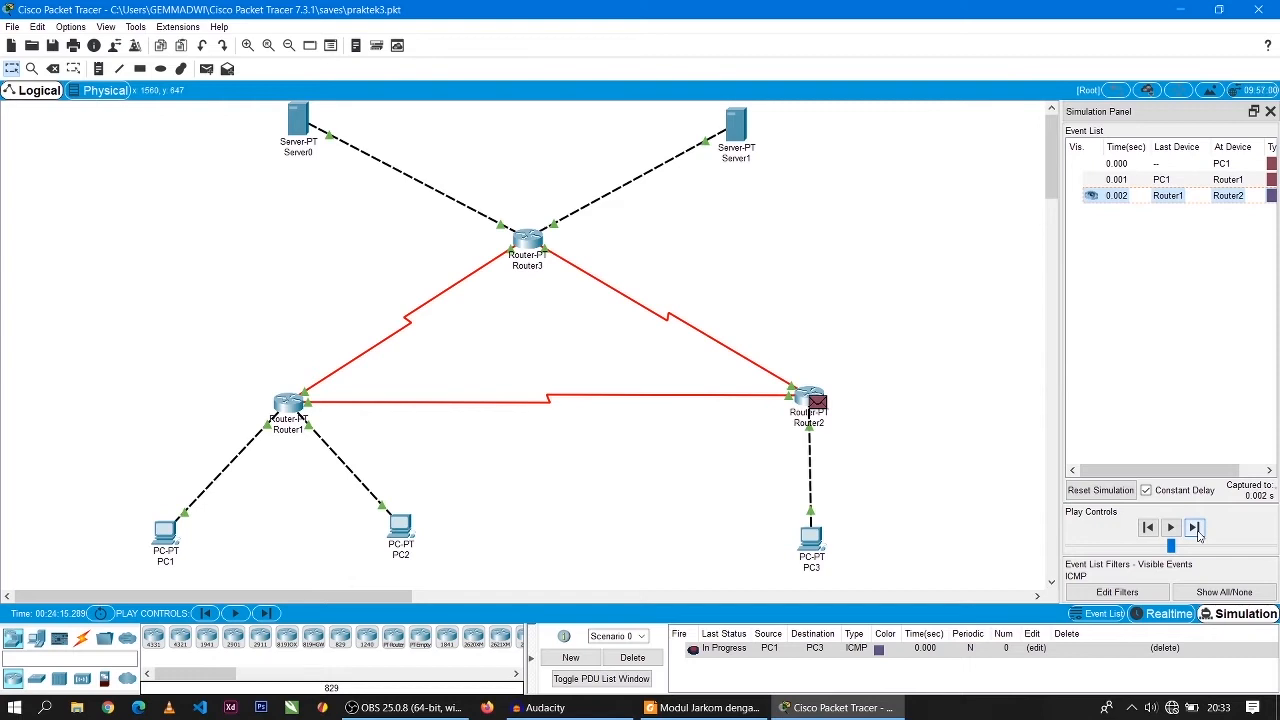
{"action": "left_click", "coordinate": [1194, 528]}
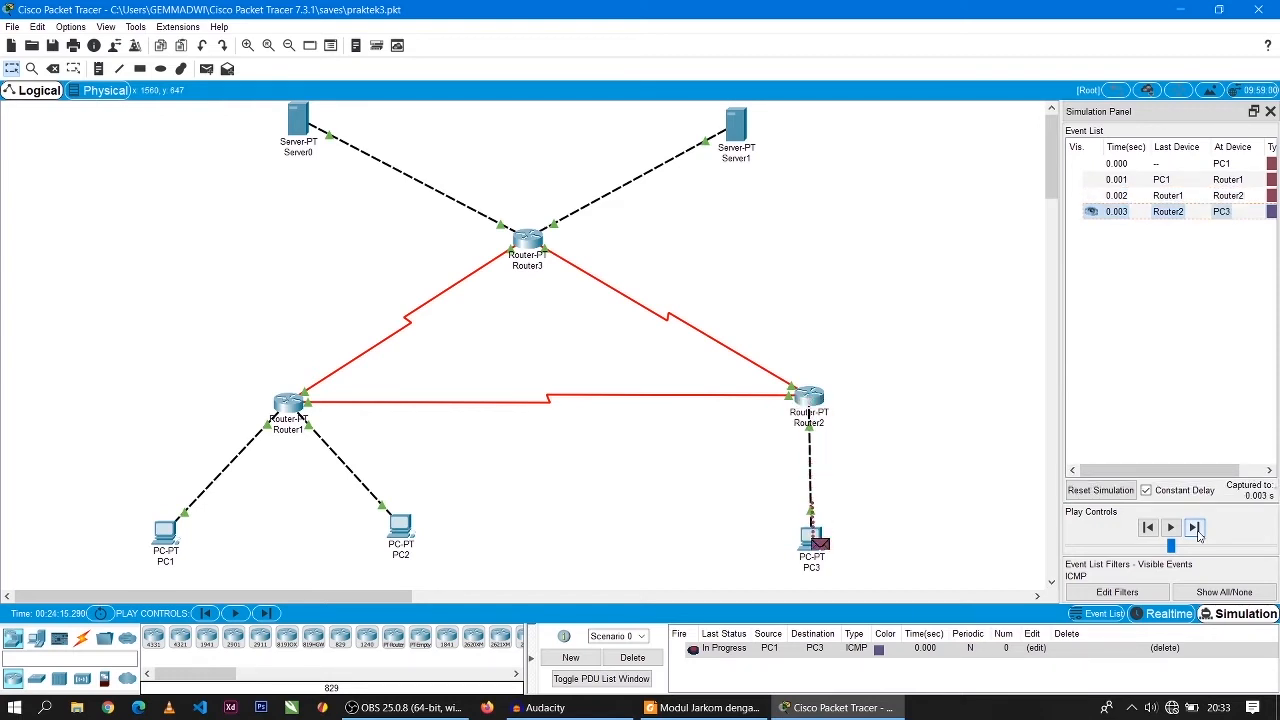
{"action": "left_click", "coordinate": [1194, 528]}
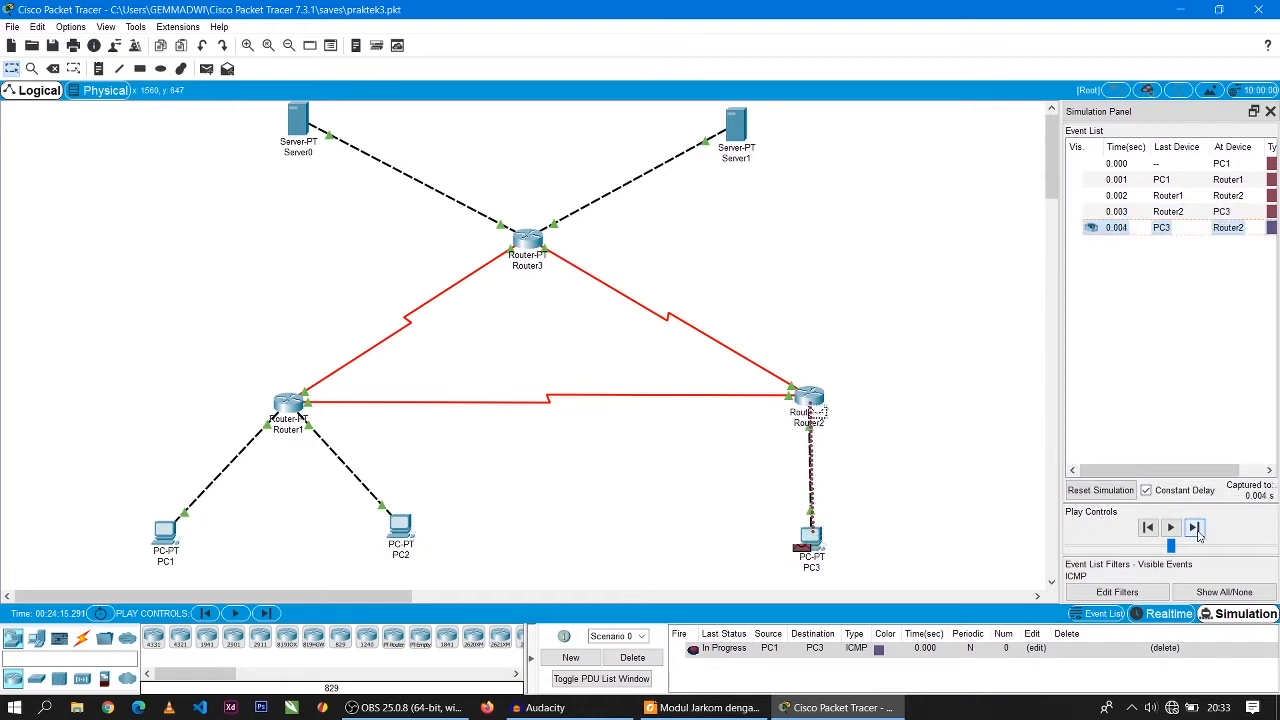
{"action": "left_click", "coordinate": [1194, 528]}
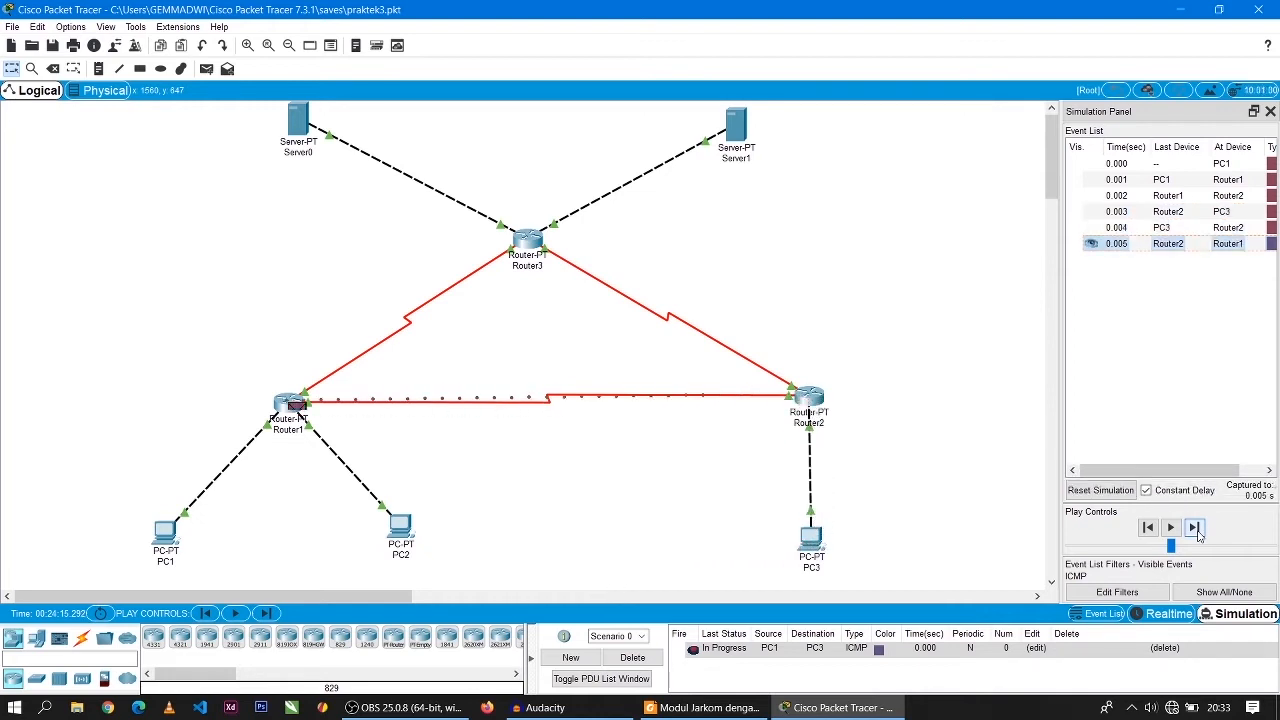
{"action": "left_click", "coordinate": [1196, 530]}
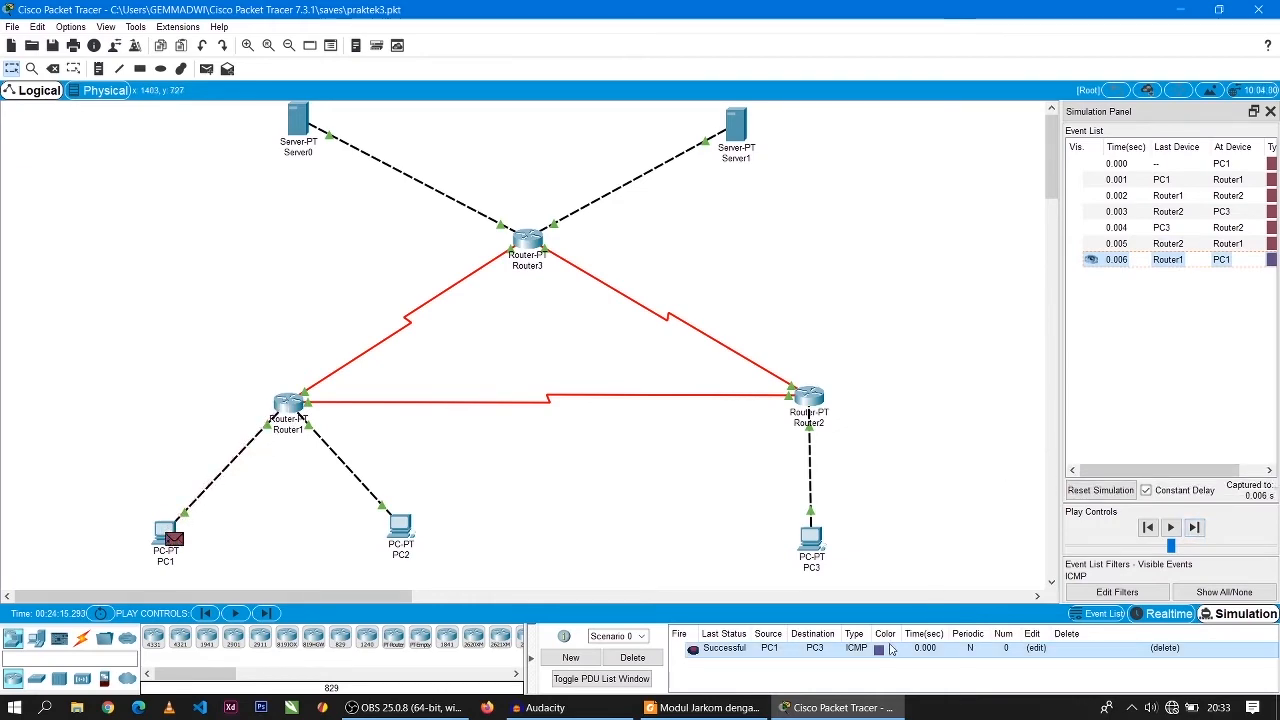
Step: Check the module's PC 1 to Server 1 scenario and replace the finished test with a simple PDU from PC1 to Server0
{"action": "left_click", "coordinate": [705, 707]}
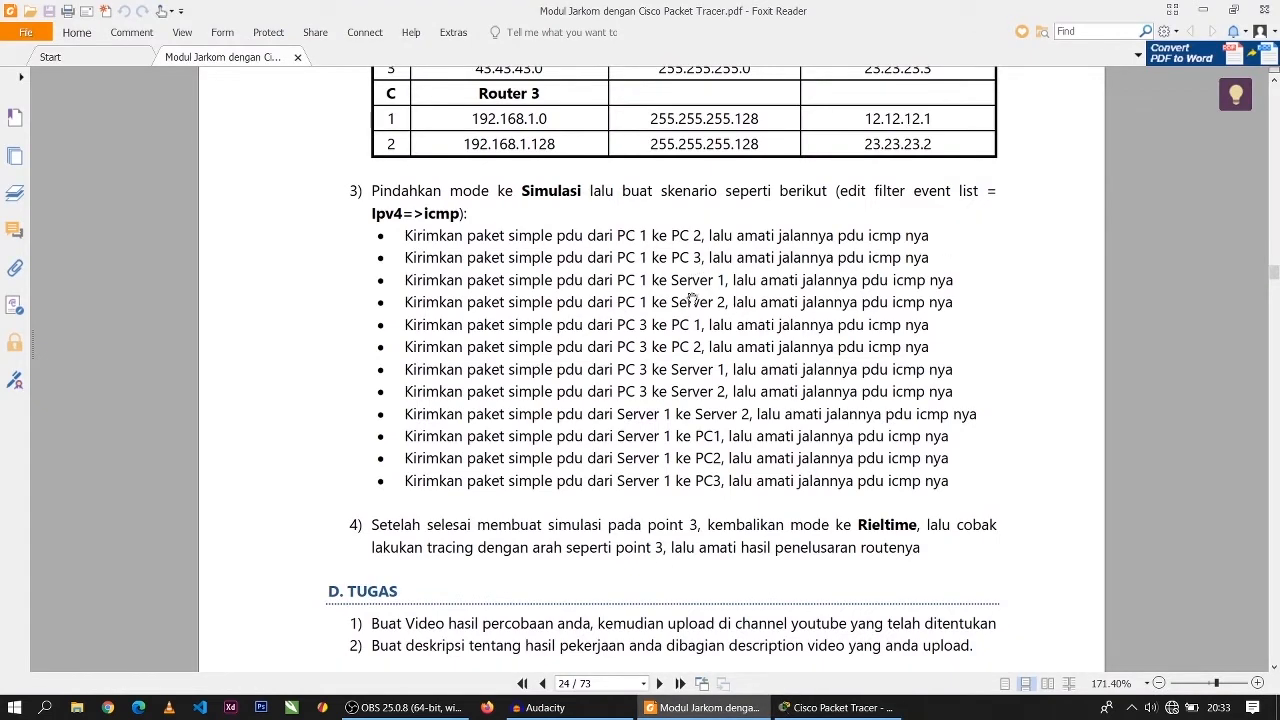
{"action": "left_click", "coordinate": [838, 707]}
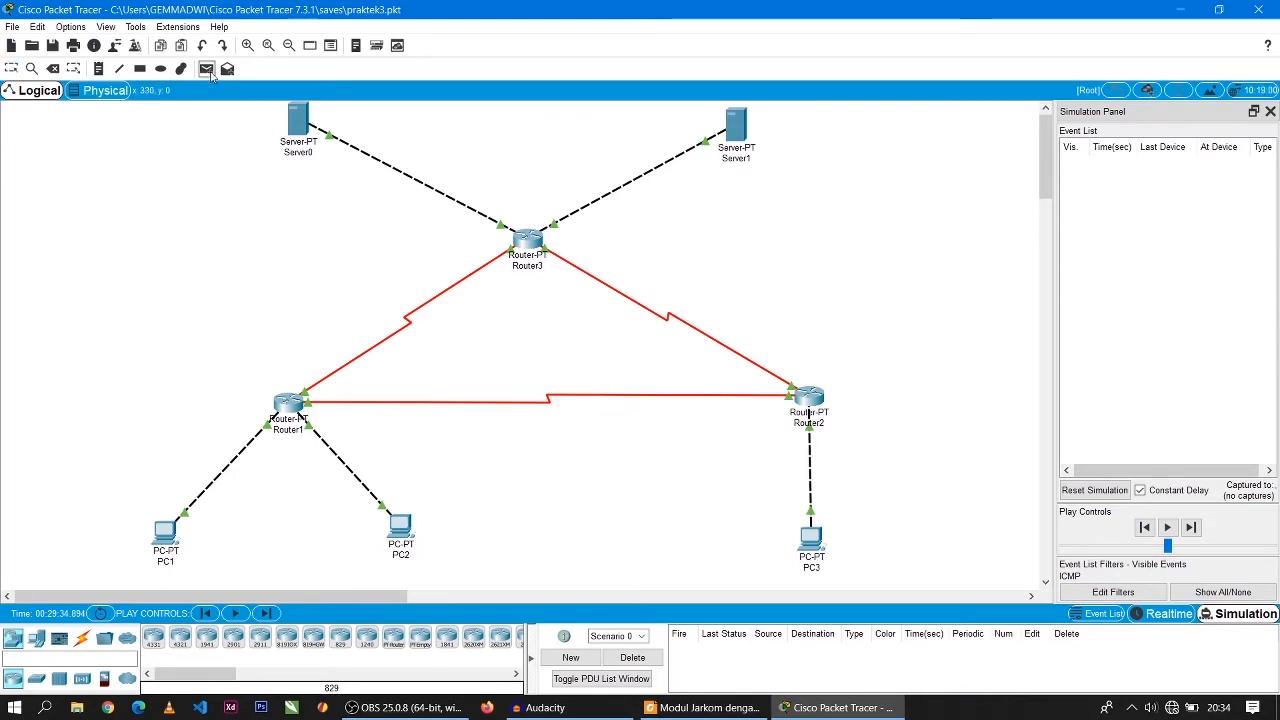
{"action": "left_click", "coordinate": [166, 533]}
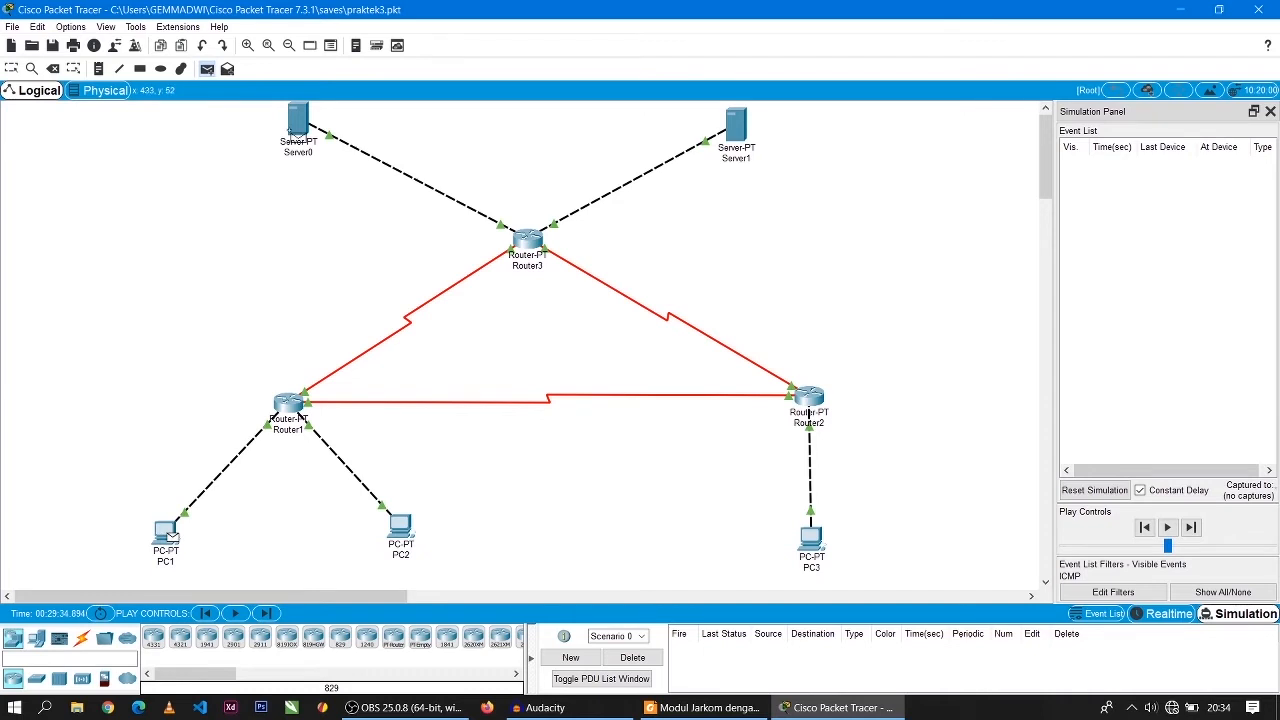
{"action": "left_click", "coordinate": [295, 125]}
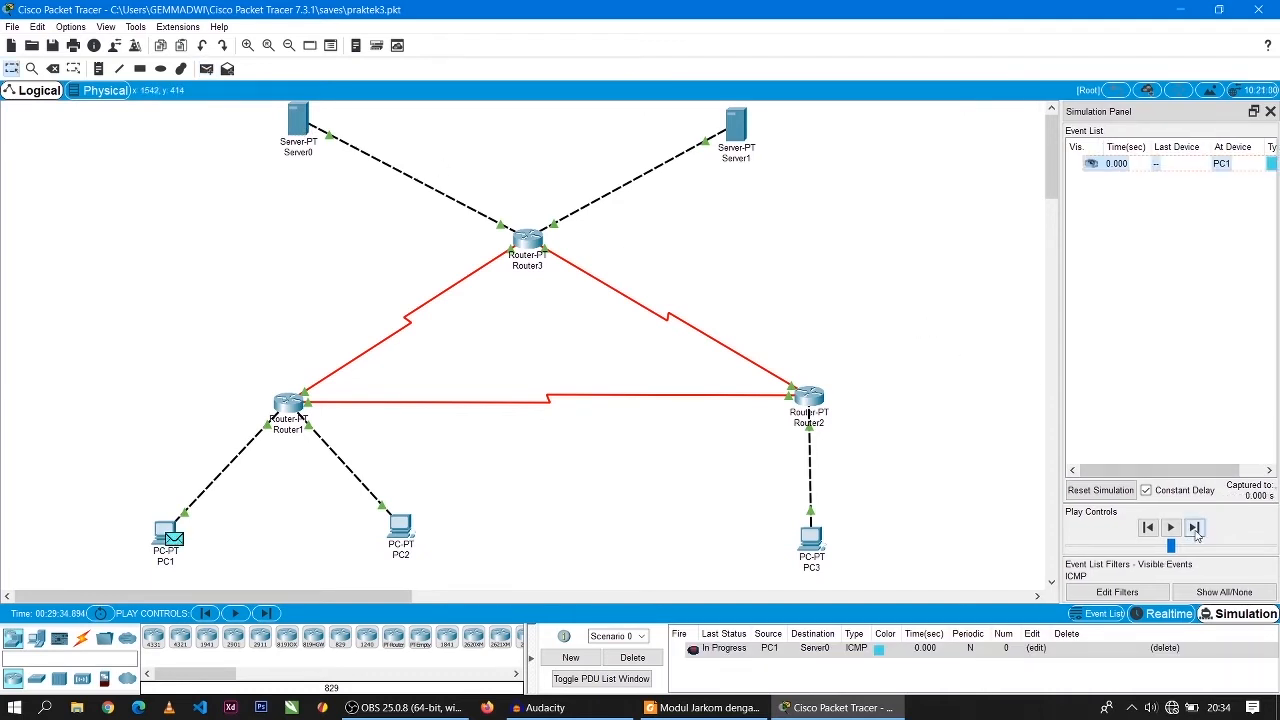
Step: Advance the PC1-to-Server0 PDU event by event through Router1 and Router3 until its reply returns to PC1
{"action": "left_click", "coordinate": [1193, 530]}
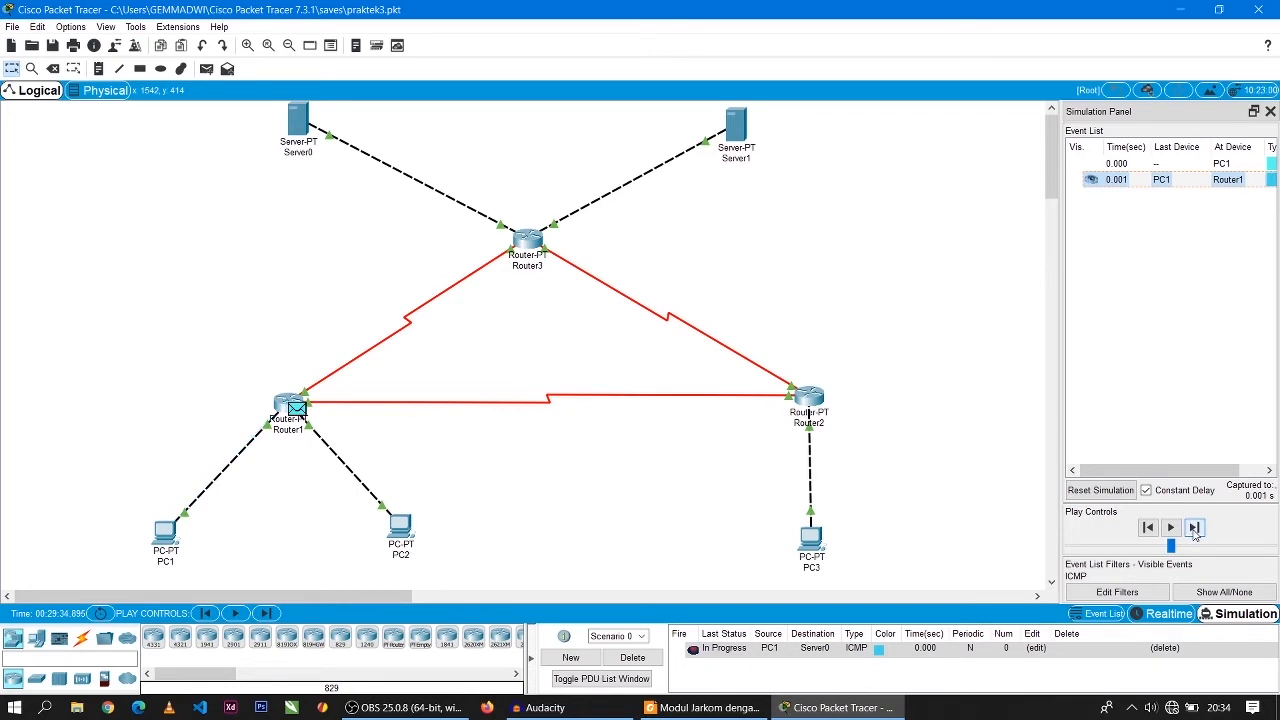
{"action": "left_click", "coordinate": [1193, 530]}
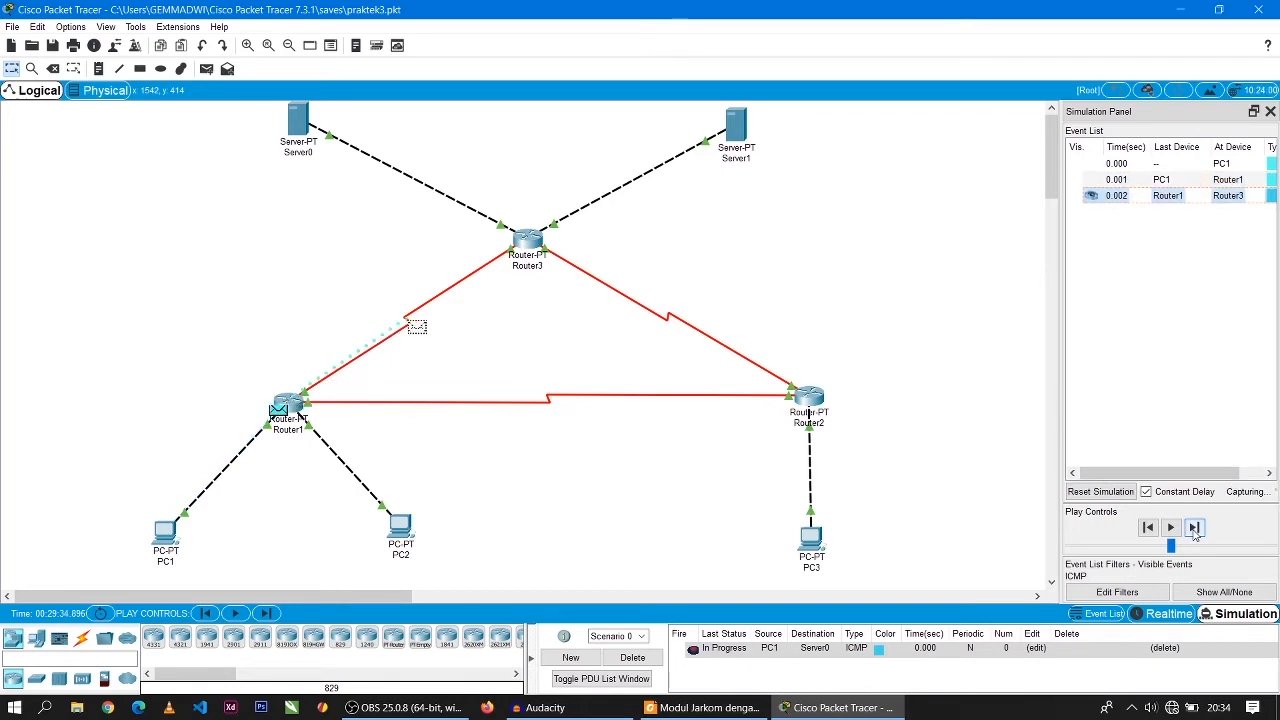
{"action": "left_click", "coordinate": [1193, 530]}
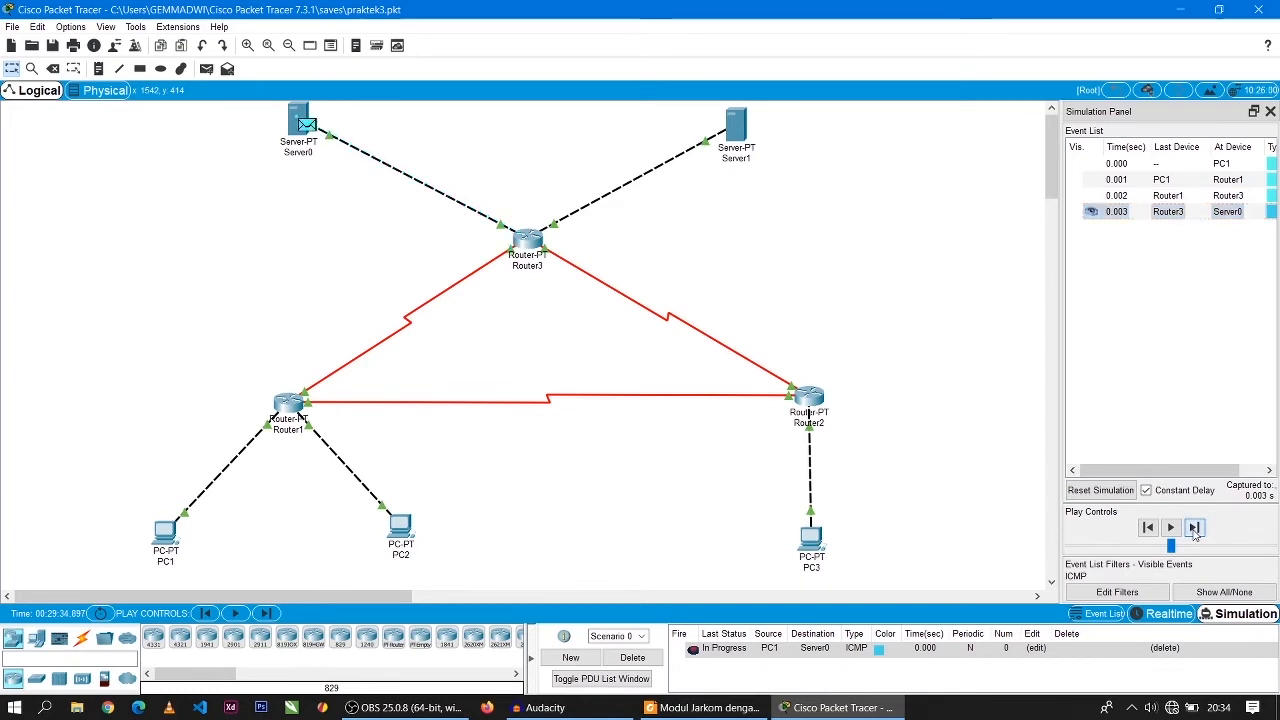
{"action": "left_click", "coordinate": [1193, 530]}
{"action": "left_click", "coordinate": [1193, 530]}
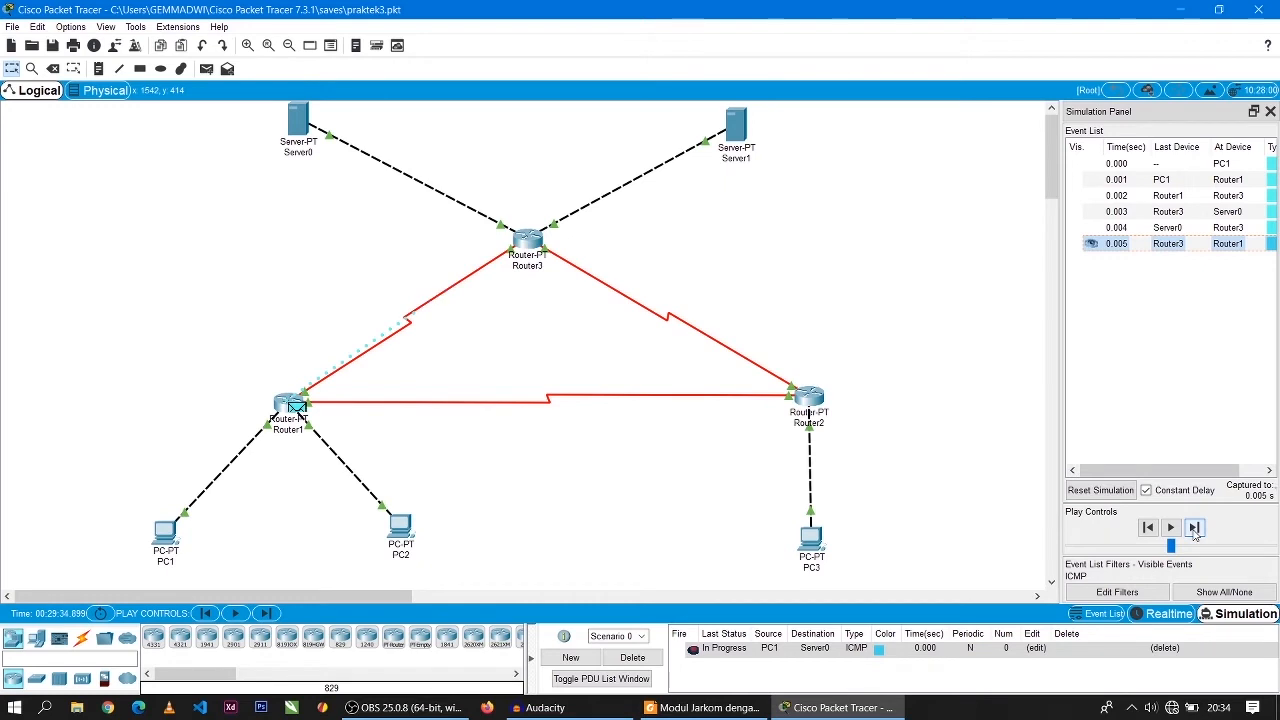
{"action": "left_click", "coordinate": [1193, 530]}
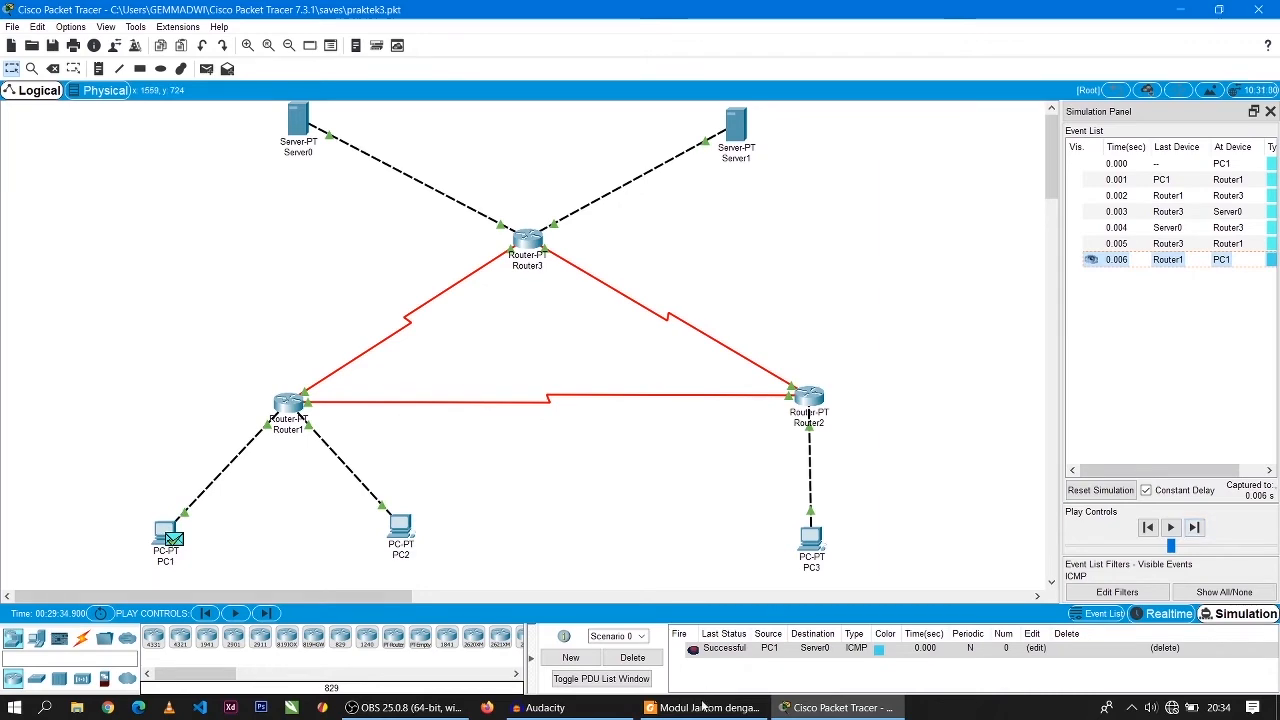
Step: Check the module's PC 1 to Server 2 scenario, and replace the finished scenario with a simple PDU from PC1 to Server1
{"action": "left_click", "coordinate": [703, 707]}
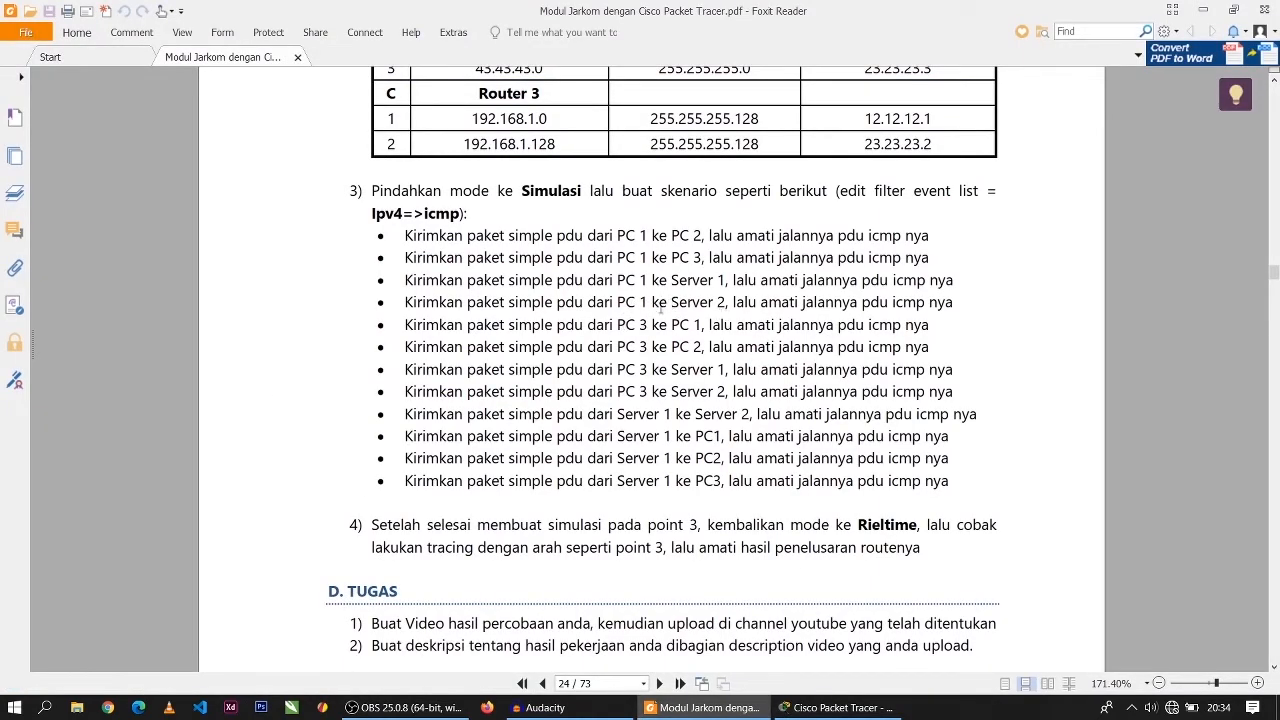
{"action": "left_click", "coordinate": [838, 707]}
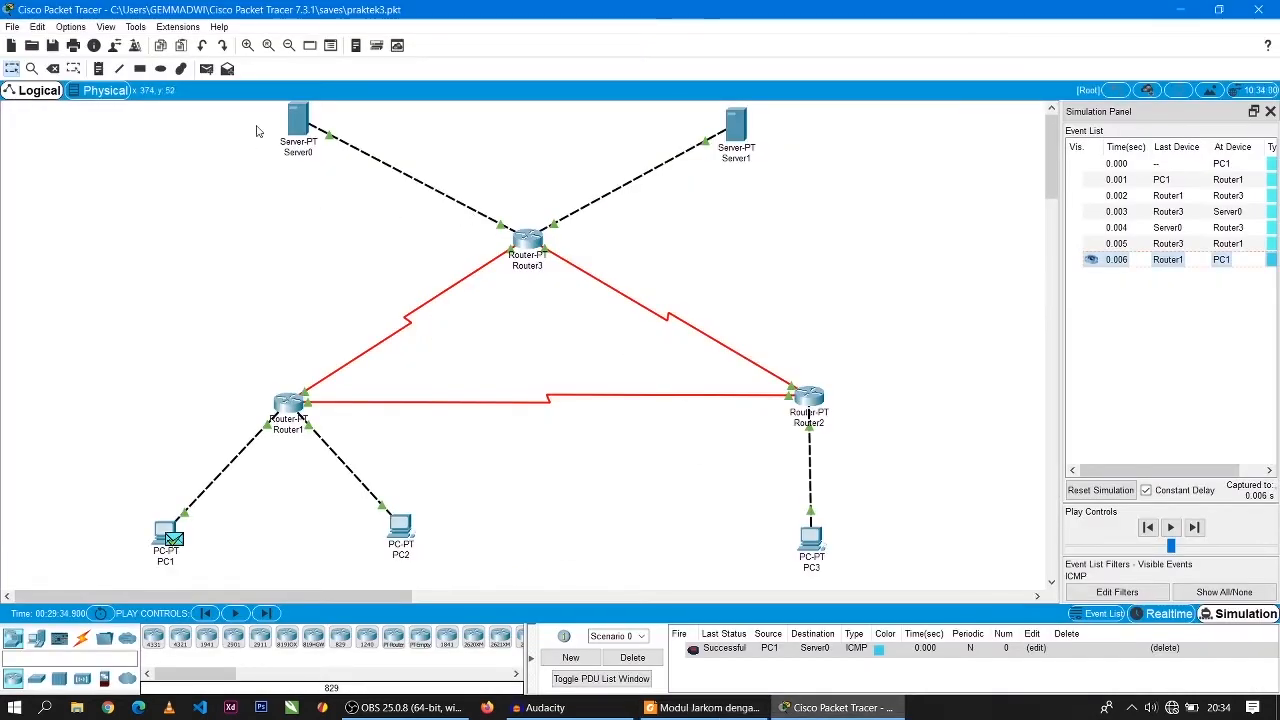
{"action": "left_click", "coordinate": [632, 657]}
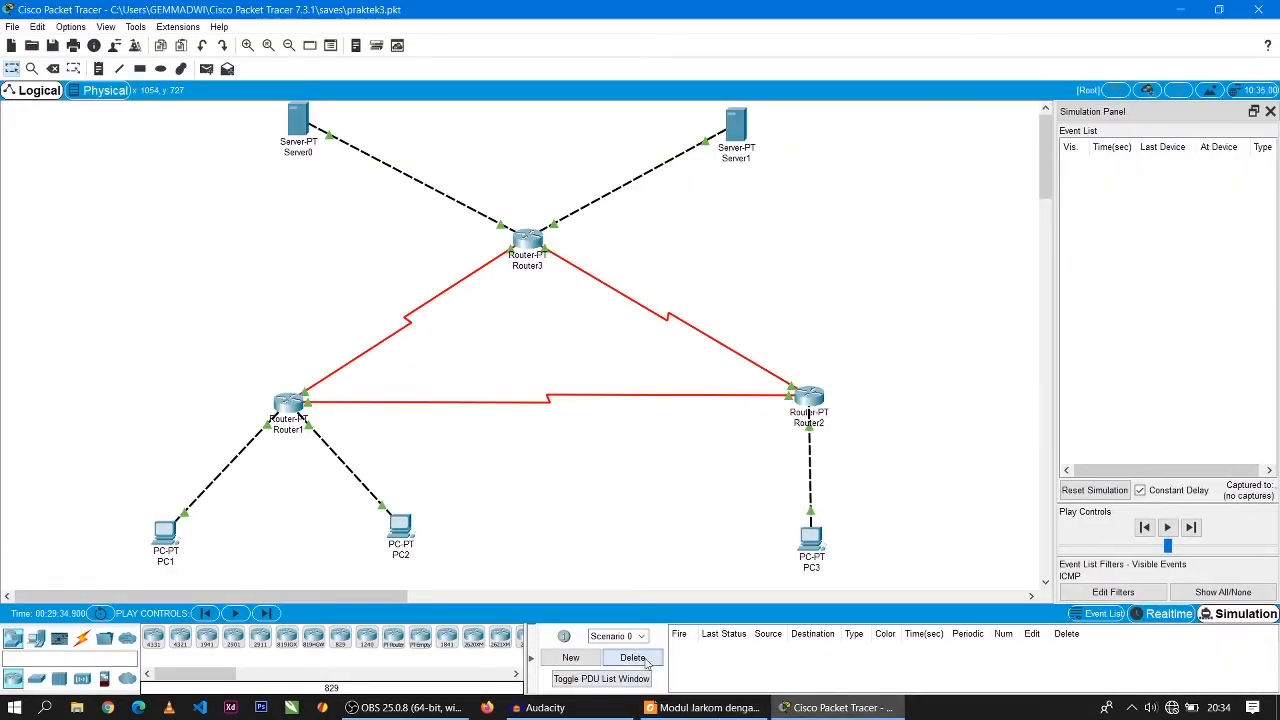
{"action": "left_click", "coordinate": [206, 70]}
{"action": "left_click", "coordinate": [166, 533]}
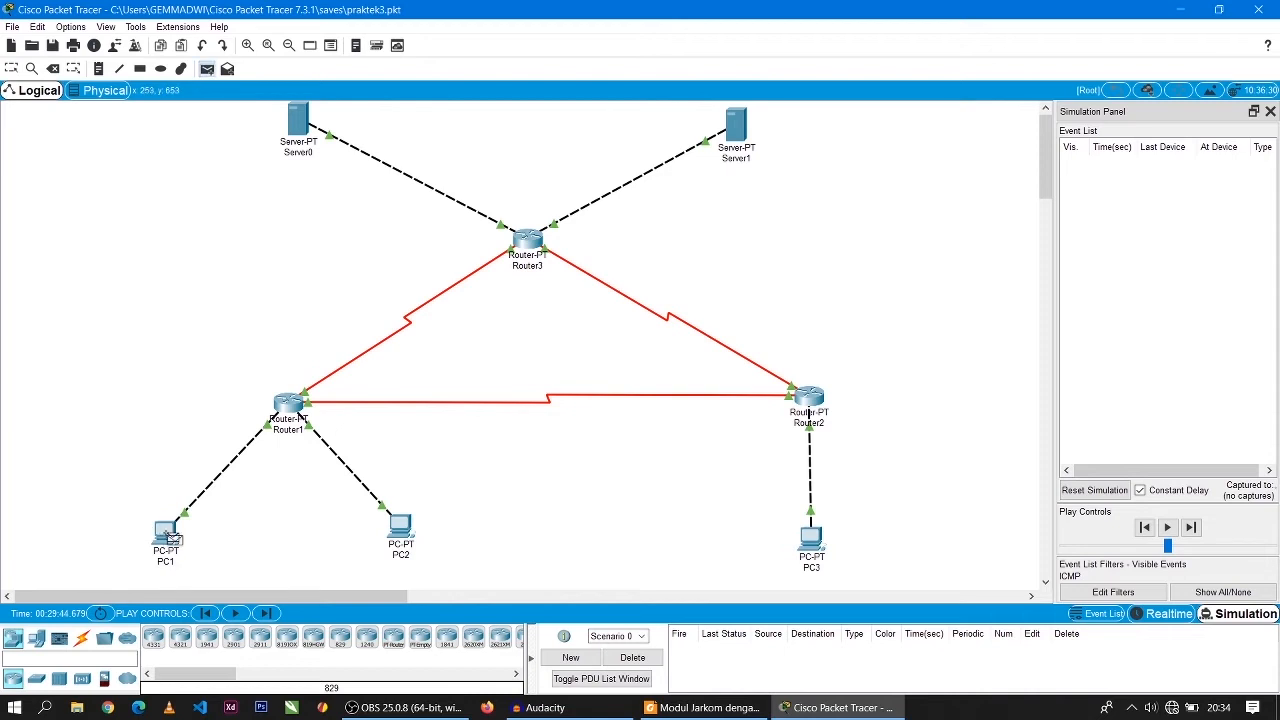
{"action": "left_click", "coordinate": [738, 132]}
Step: Rename Server1 as Server2 and Server0 as Server1 to match the server names in the module
{"action": "left_click", "coordinate": [742, 161]}
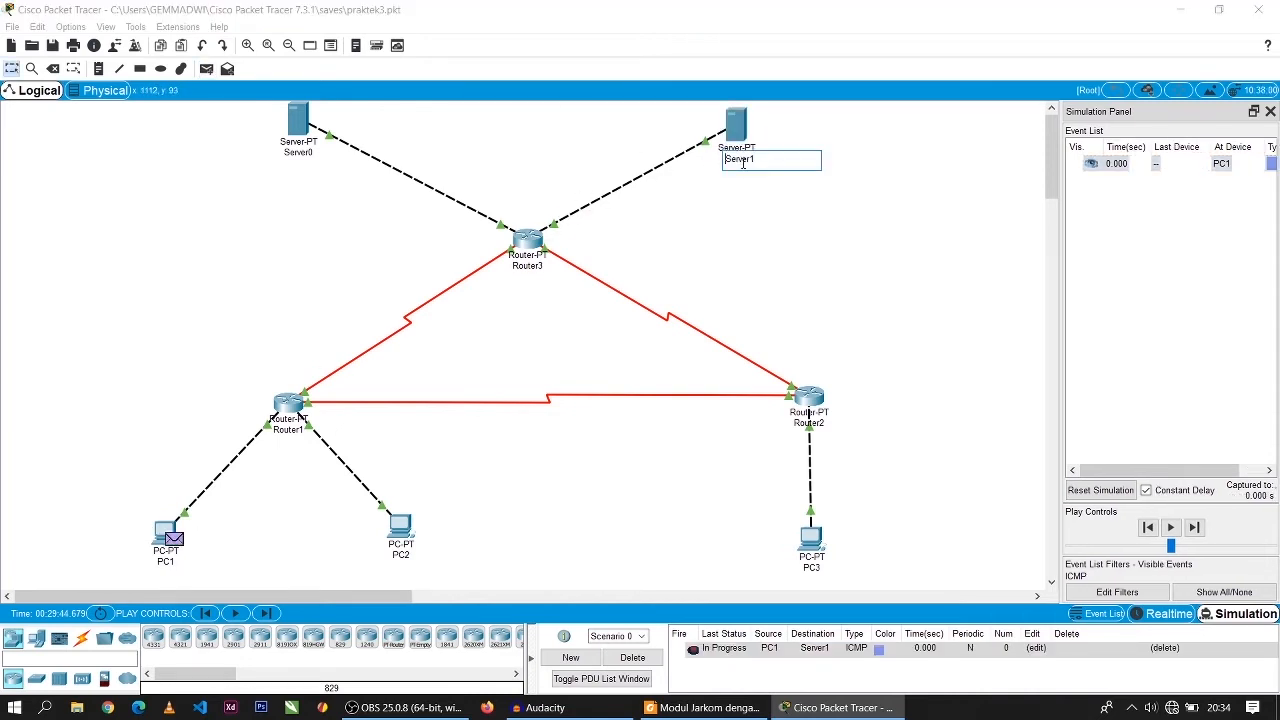
{"action": "type", "text": "2"}
{"action": "key", "text": "Return"}
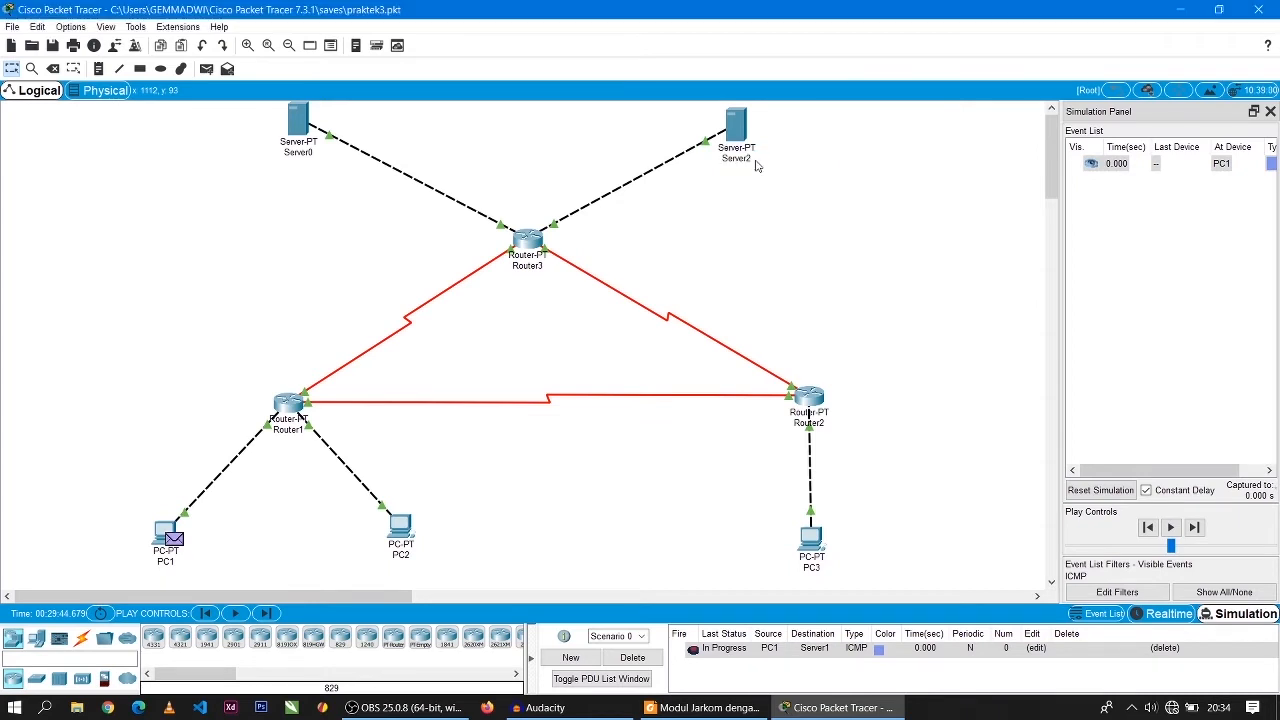
{"action": "left_click", "coordinate": [310, 153]}
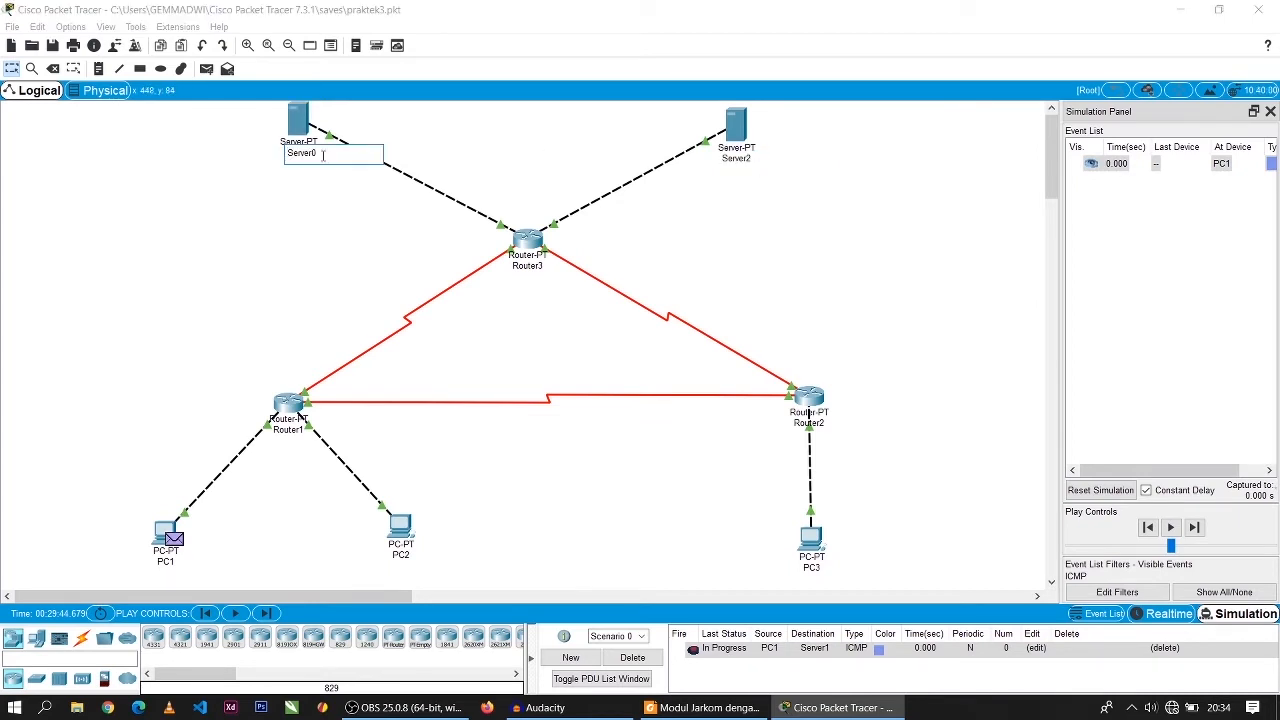
{"action": "key", "text": "BackSpace"}
{"action": "type", "text": "1"}
{"action": "key", "text": "Return"}
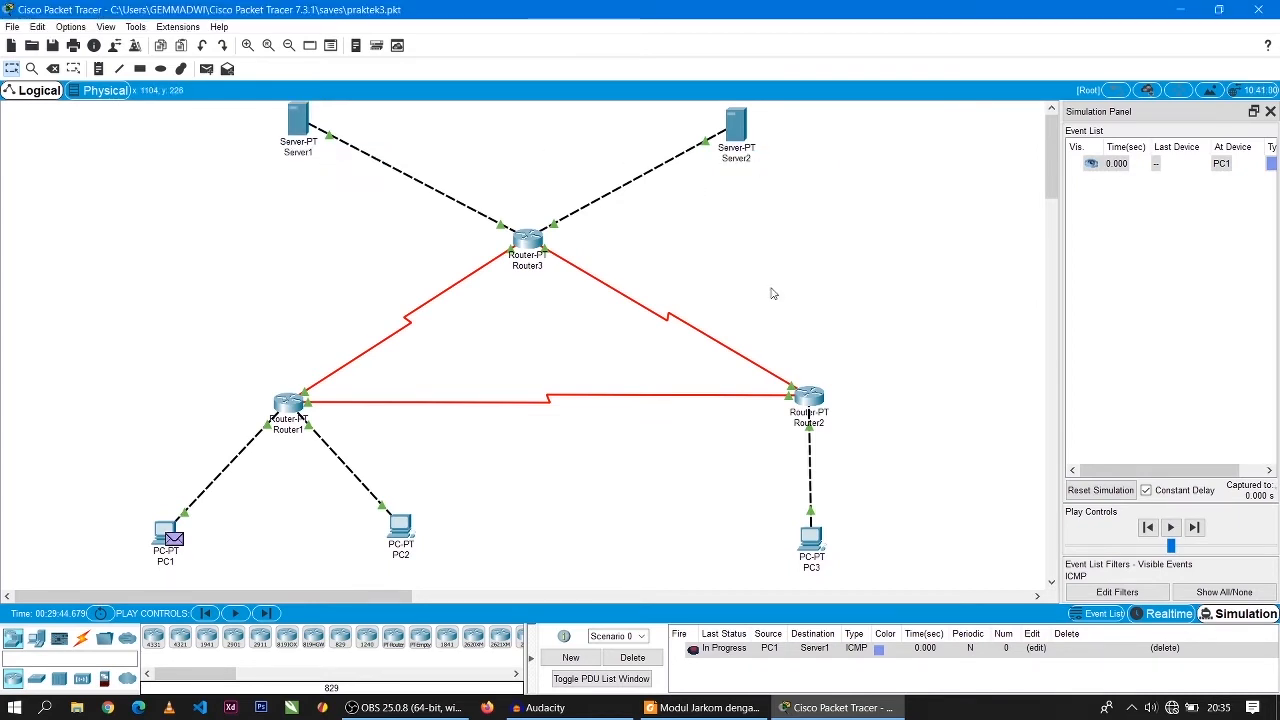
Step: Advance the PC1-to-Server2 PDU event by event through Router1 and Router3 until its reply returns to PC1
{"action": "left_click", "coordinate": [1196, 530]}
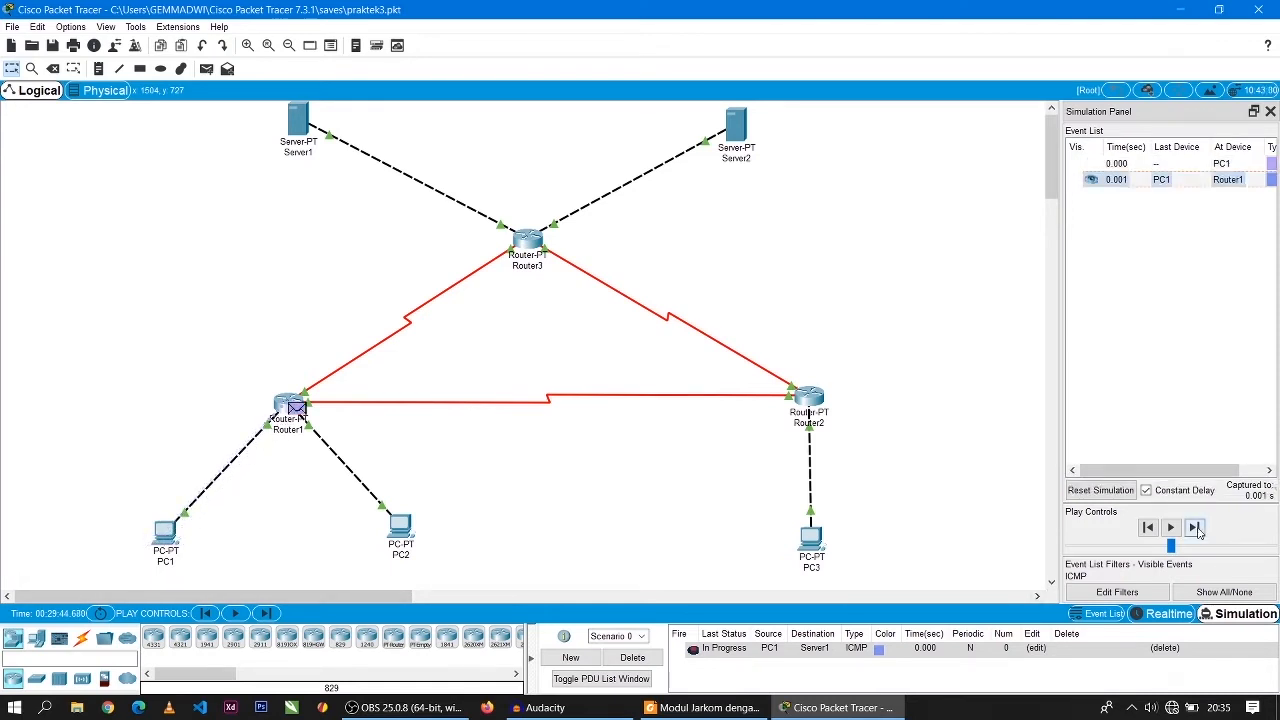
{"action": "left_click", "coordinate": [1196, 529]}
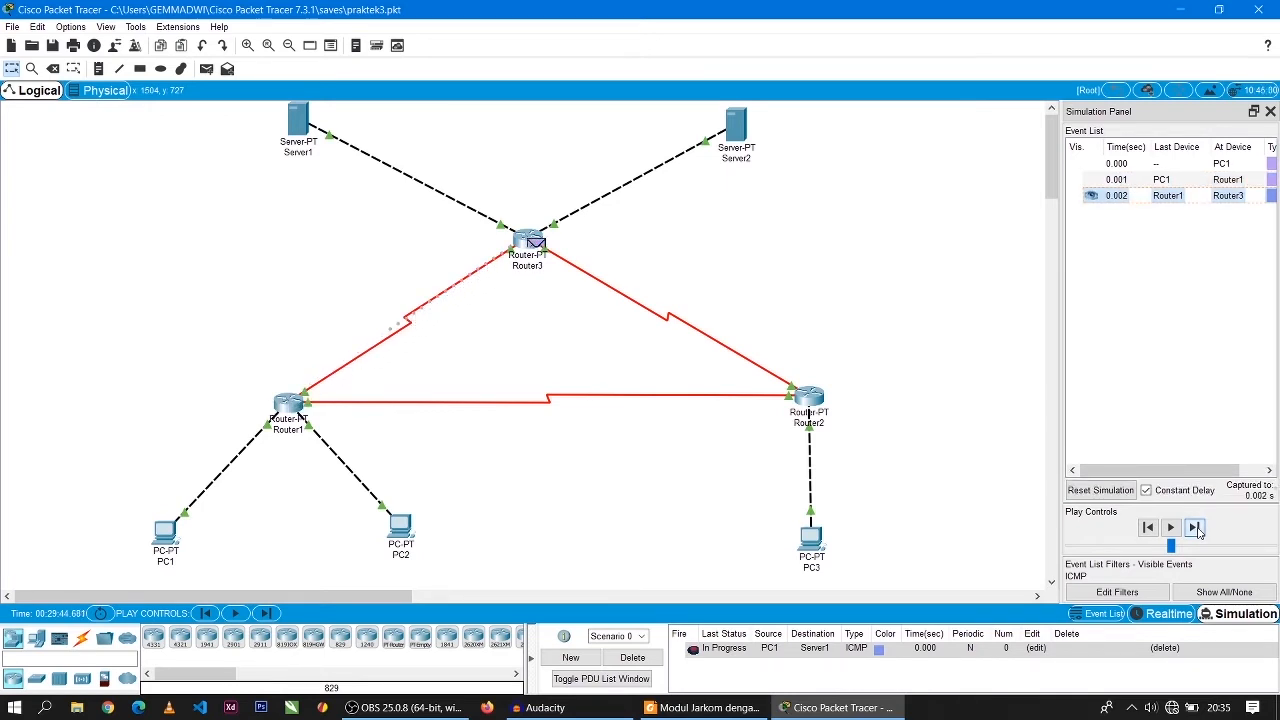
{"action": "left_click", "coordinate": [1196, 529]}
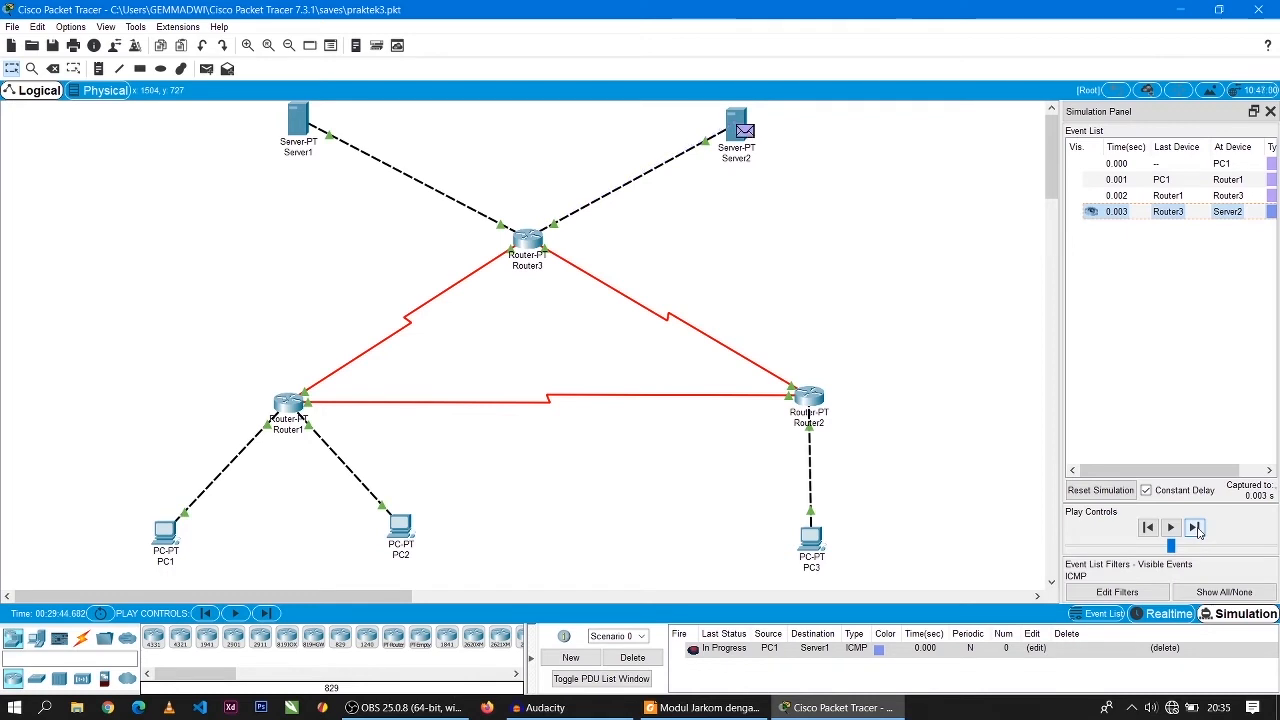
{"action": "left_click", "coordinate": [1196, 529]}
{"action": "left_click", "coordinate": [1196, 529]}
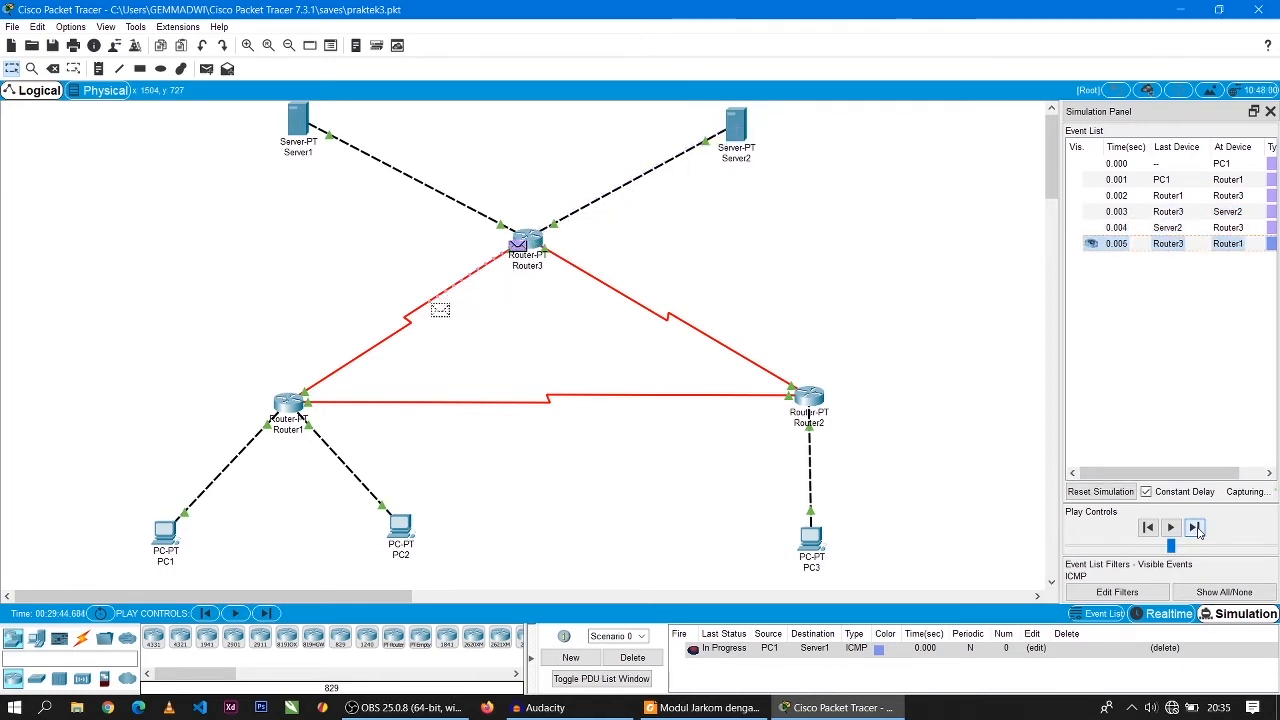
{"action": "left_click", "coordinate": [1196, 529]}
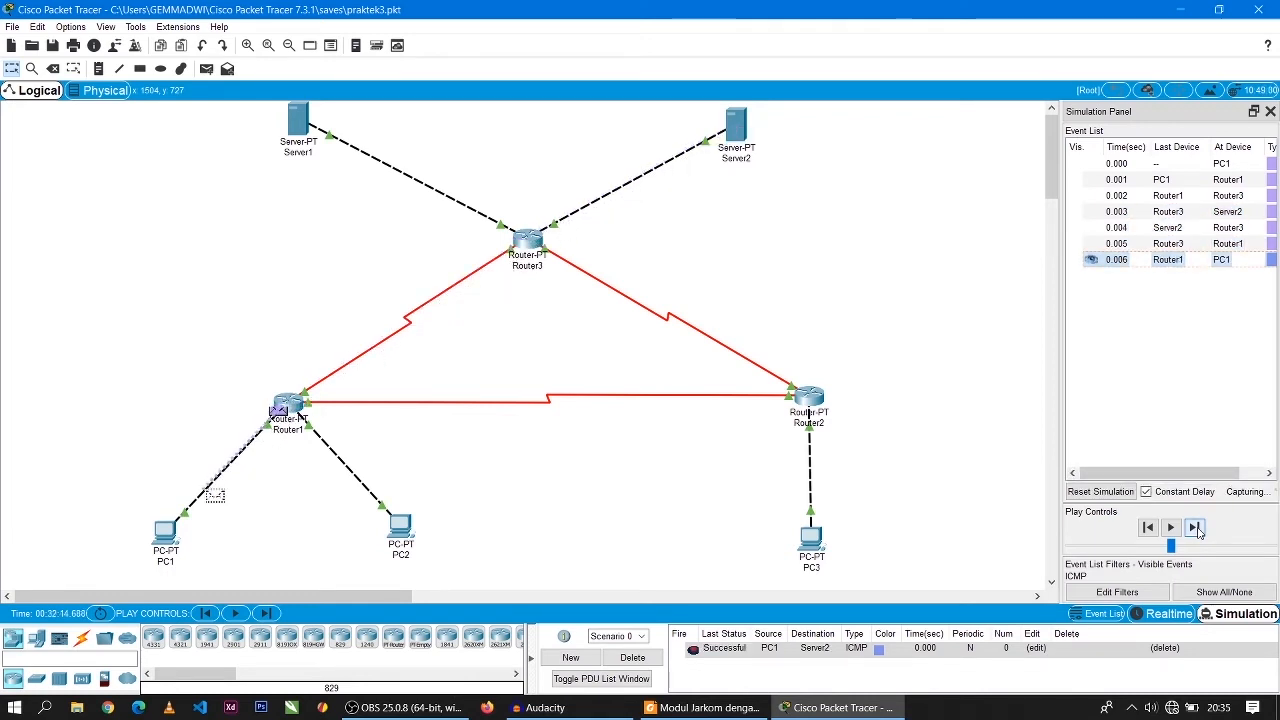
Step: Check the module's PC 3 to PC 1 scenario, and replace the finished scenario with a simple PDU from PC3 to PC1
{"action": "left_click", "coordinate": [702, 707]}
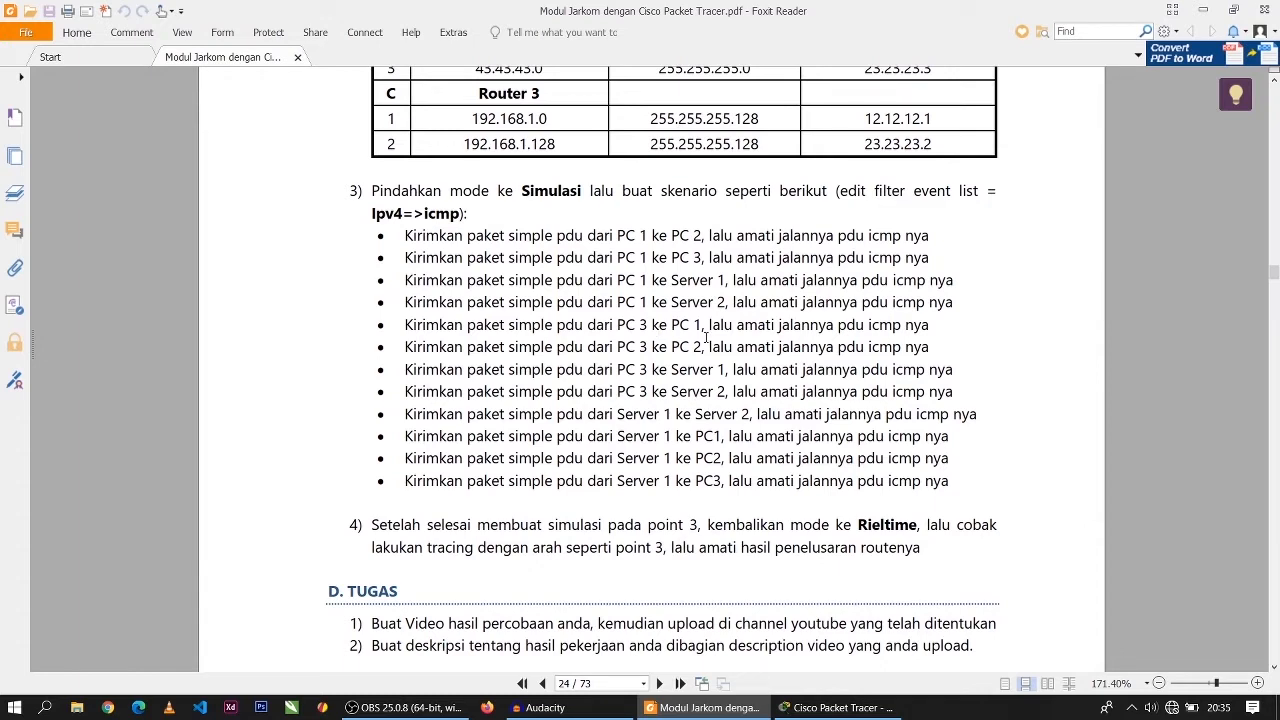
{"action": "left_click", "coordinate": [836, 707]}
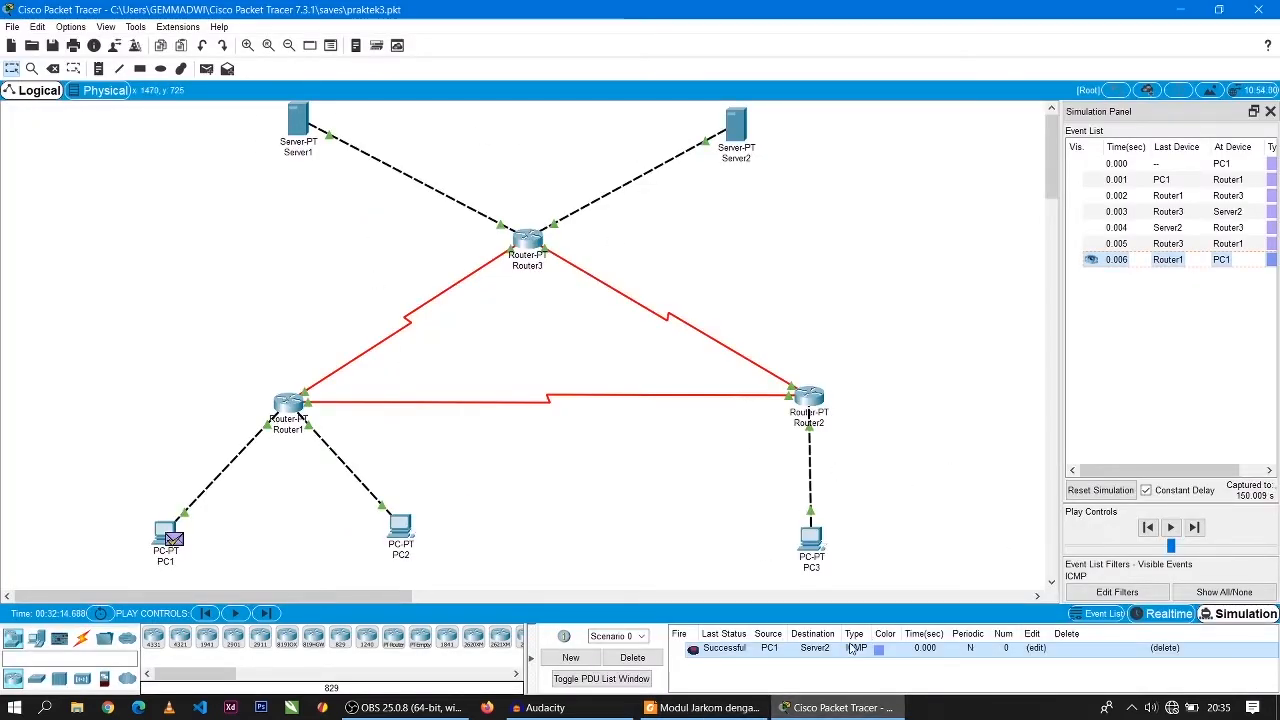
{"action": "left_click", "coordinate": [640, 662]}
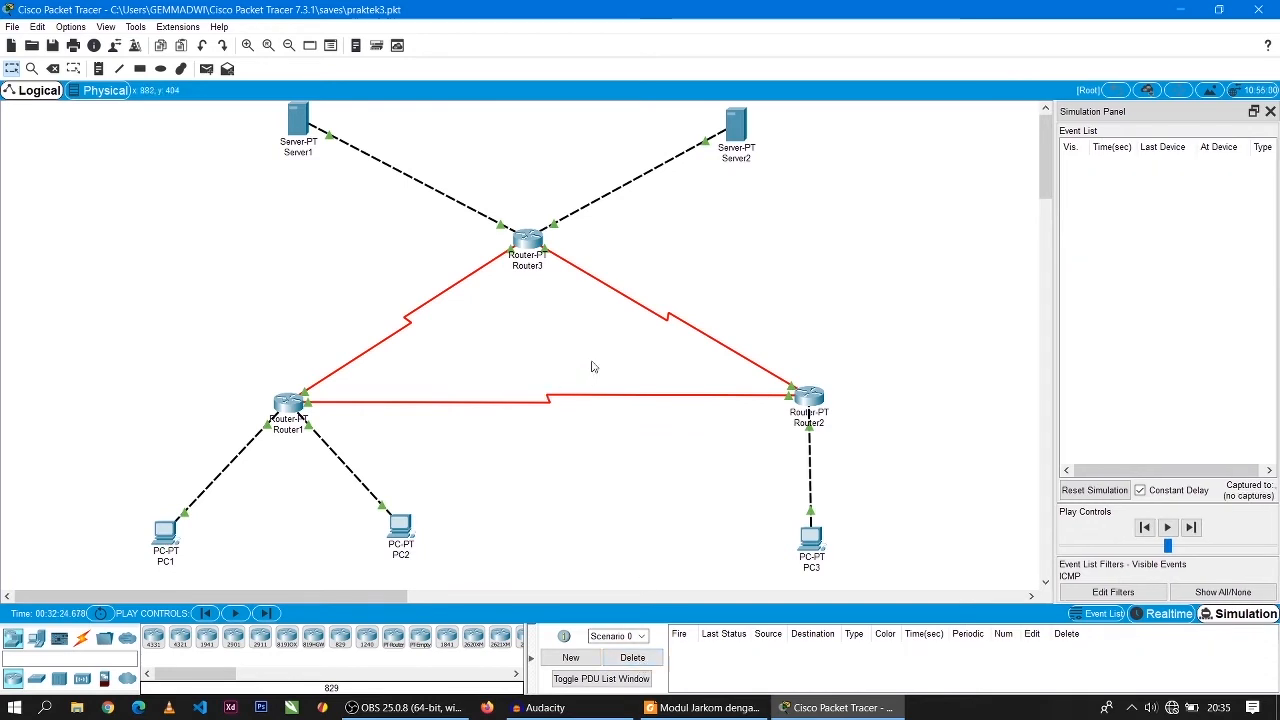
{"action": "left_click", "coordinate": [206, 69]}
{"action": "left_click", "coordinate": [392, 522]}
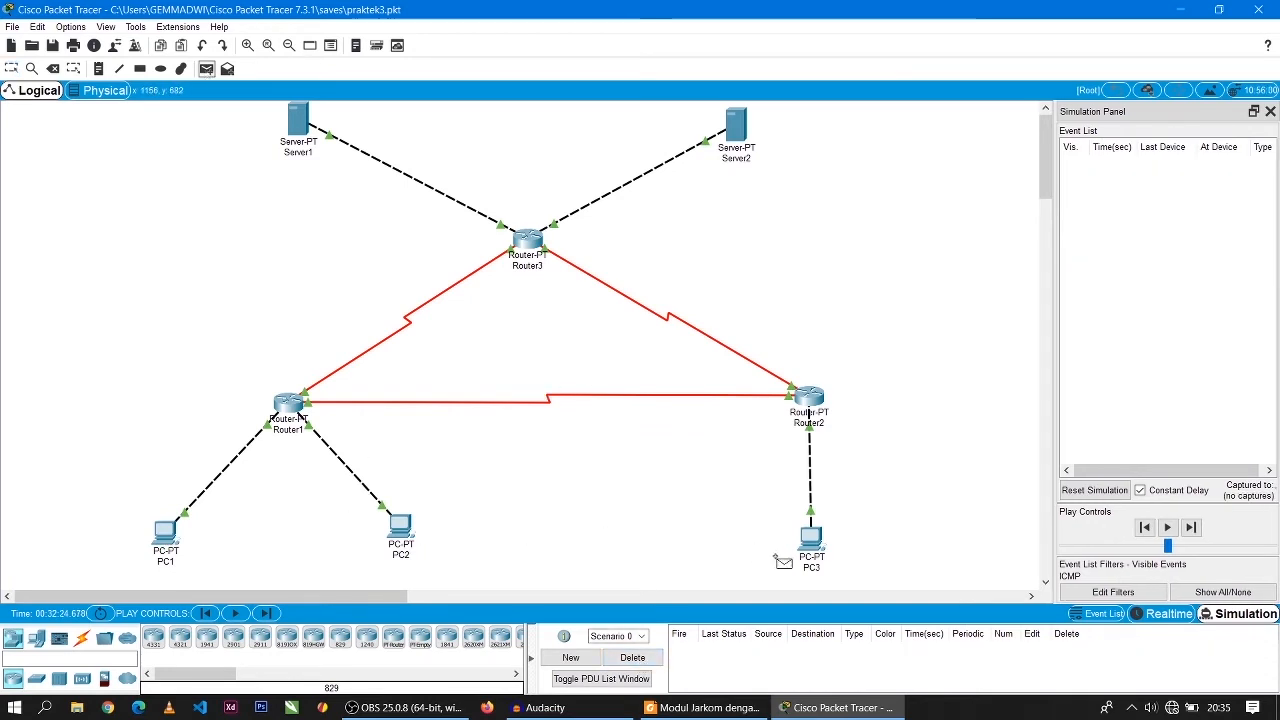
{"action": "left_click", "coordinate": [165, 537]}
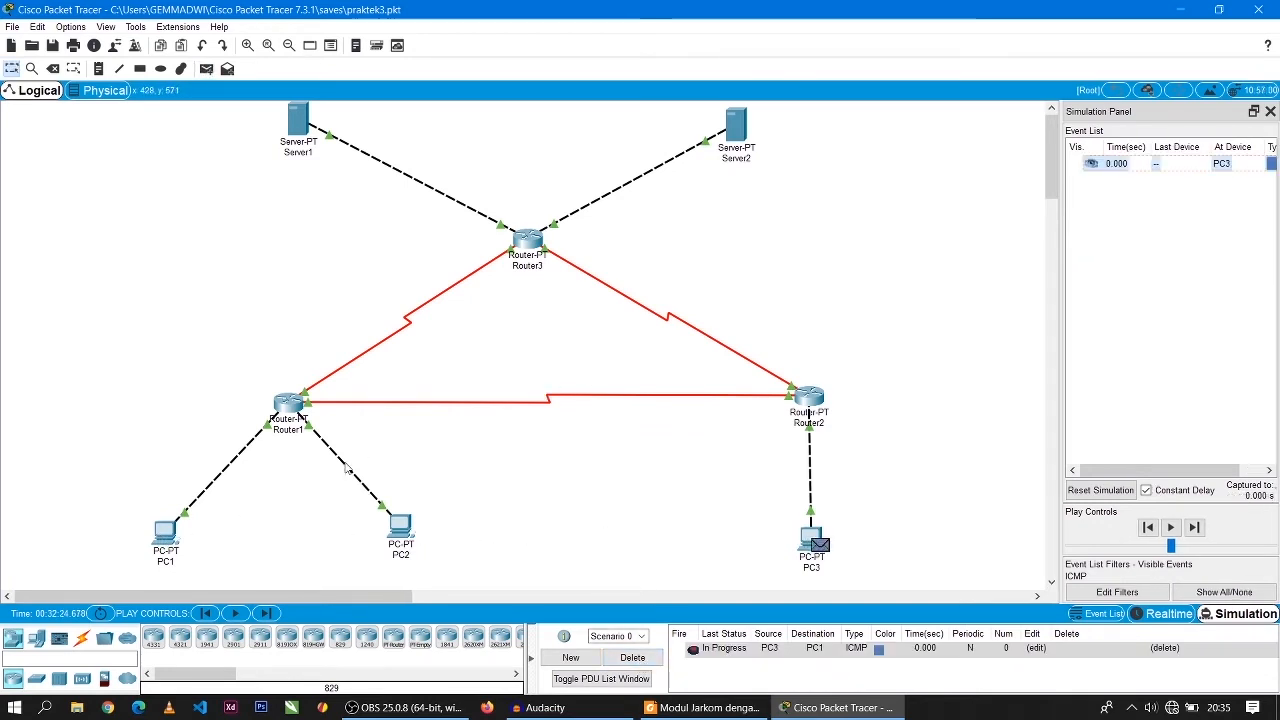
Step: Advance the PC3-to-PC1 PDU event by event through Router2 and Router1 until its reply returns to PC3
{"action": "left_click", "coordinate": [1196, 528]}
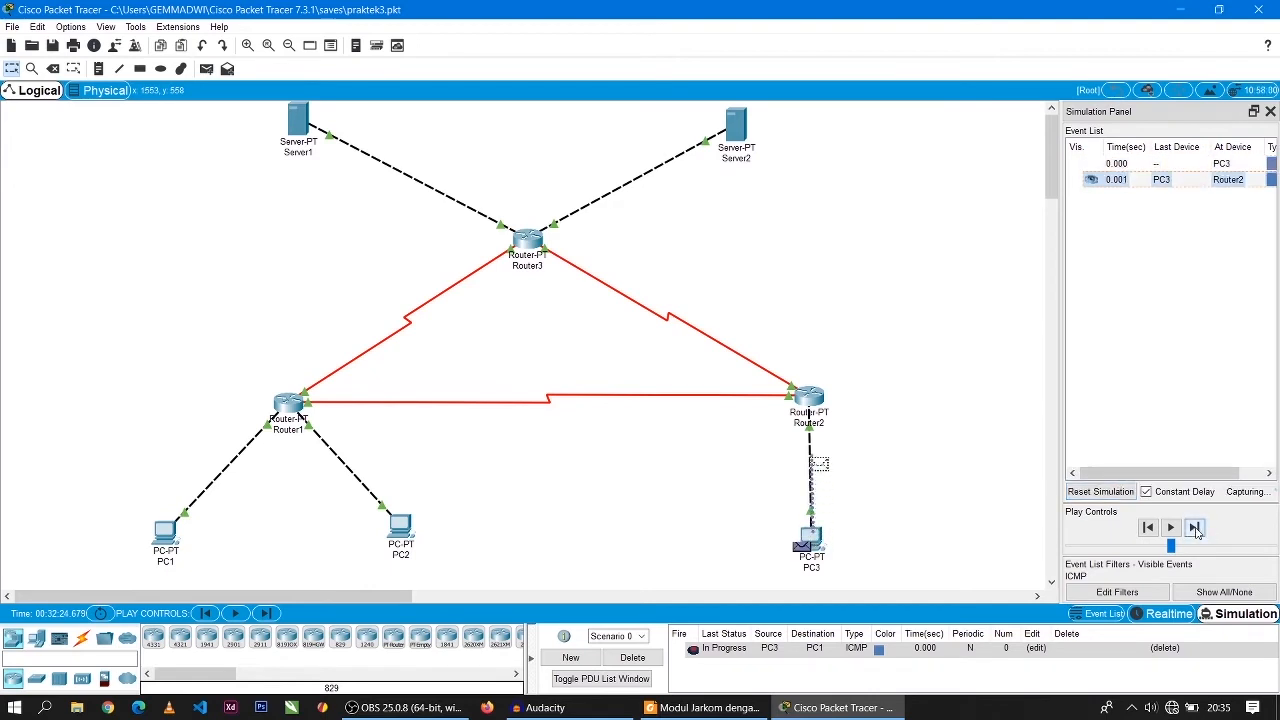
{"action": "left_click", "coordinate": [1196, 528]}
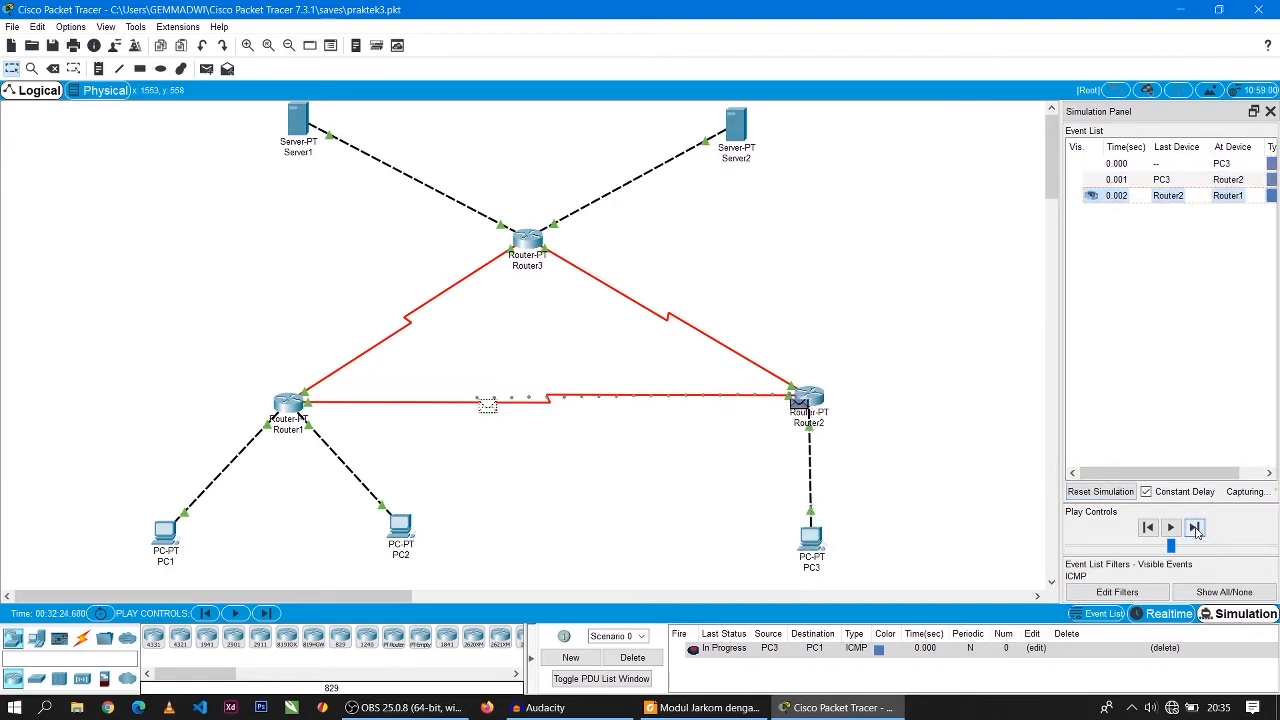
{"action": "left_click", "coordinate": [1196, 528]}
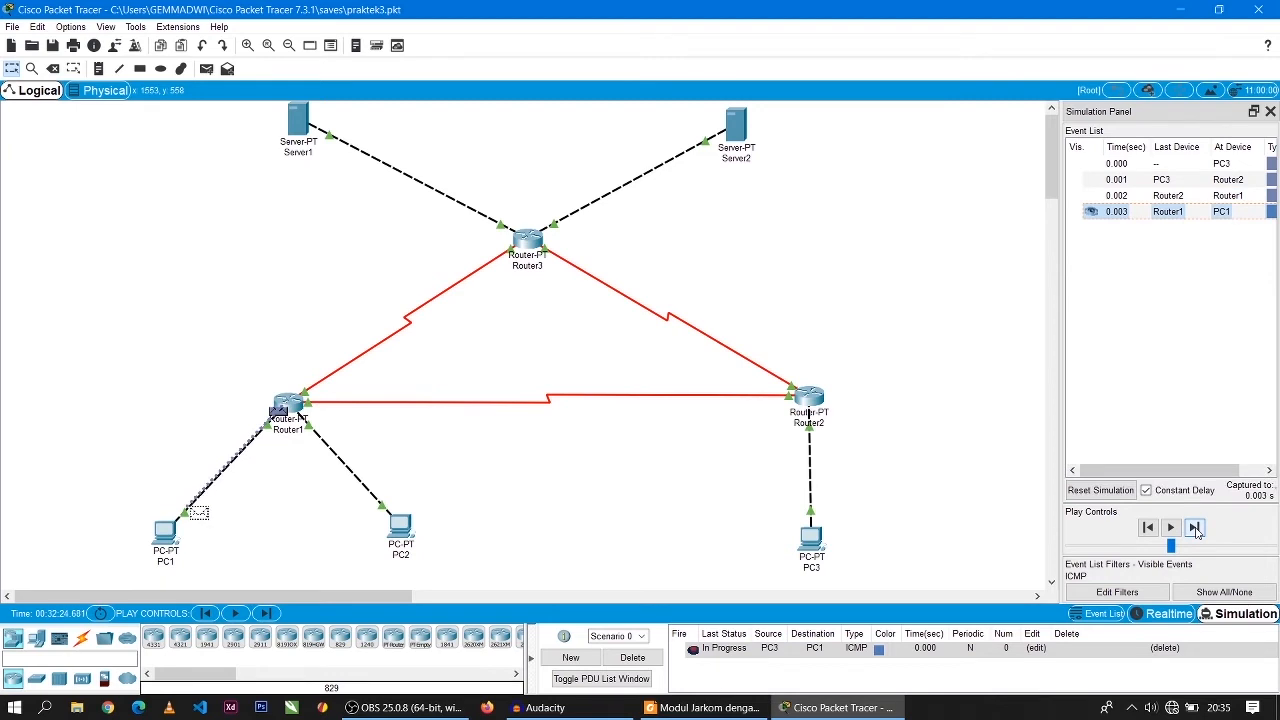
{"action": "left_click", "coordinate": [1196, 528]}
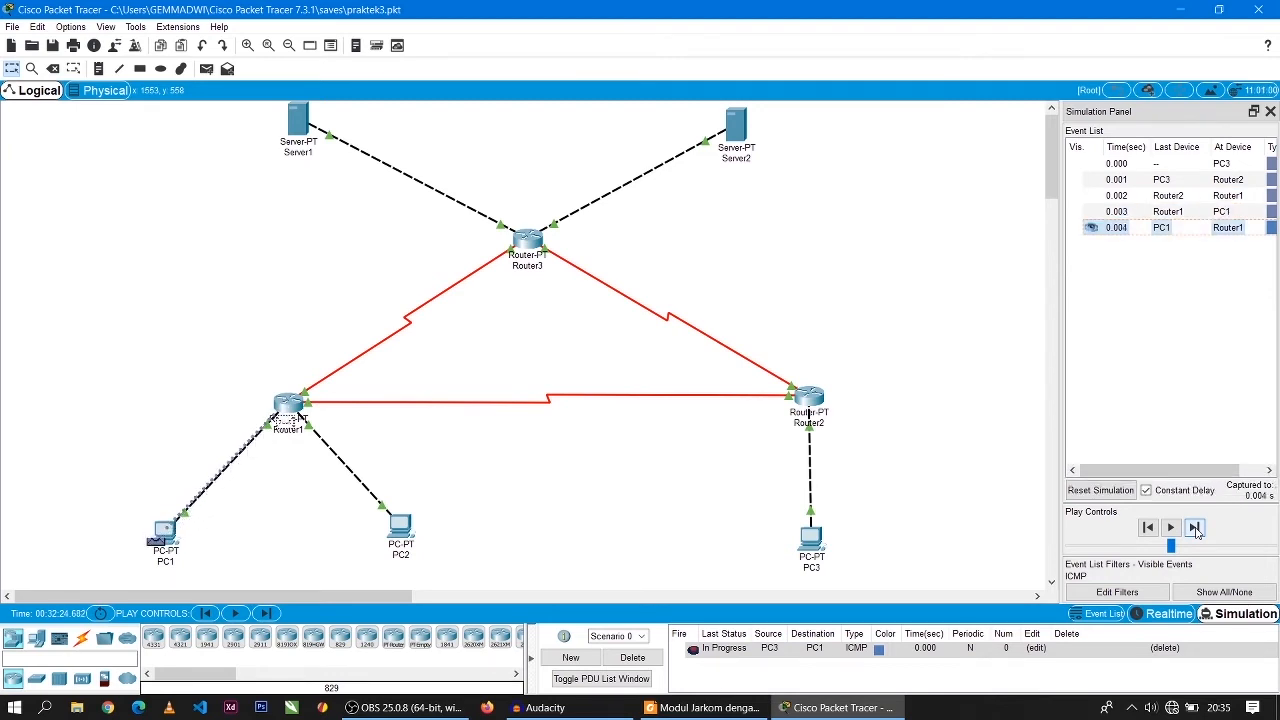
{"action": "left_click", "coordinate": [1196, 528]}
{"action": "left_click", "coordinate": [1196, 528]}
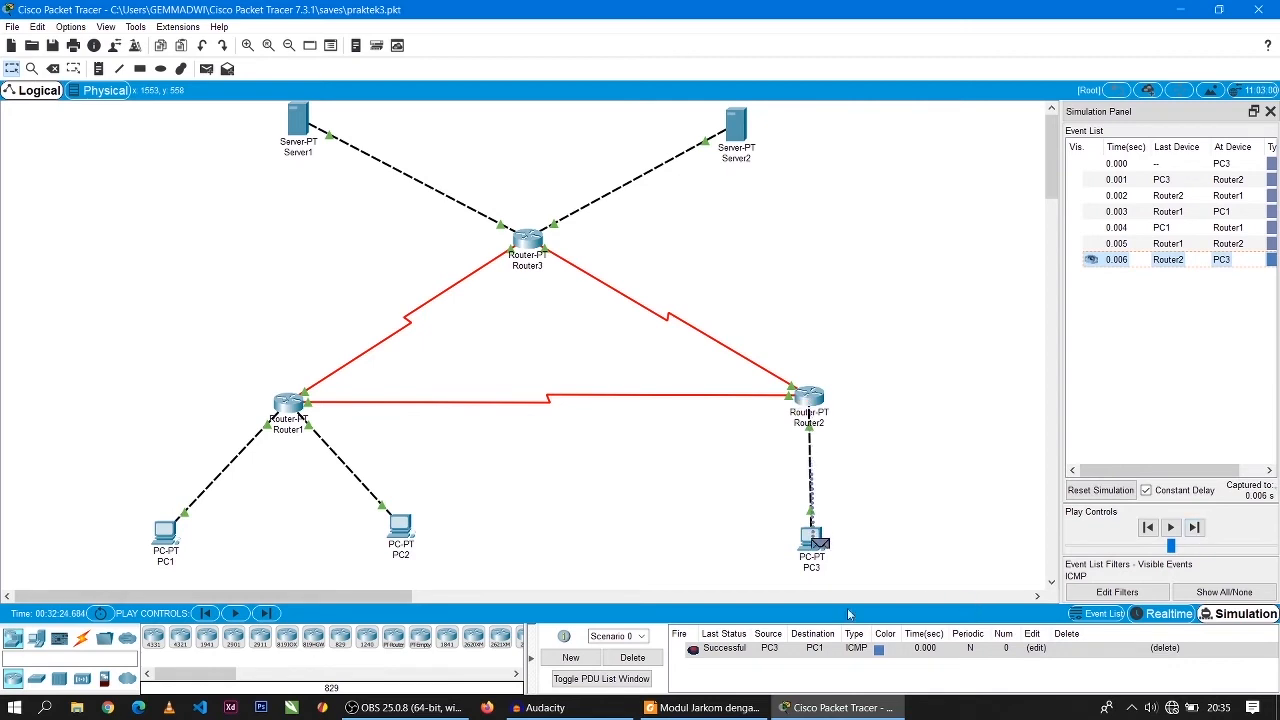
Step: Check the module's PC 3 to PC 2 scenario, and replace the finished scenario with a simple PDU from PC3 to PC2
{"action": "left_click", "coordinate": [703, 707]}
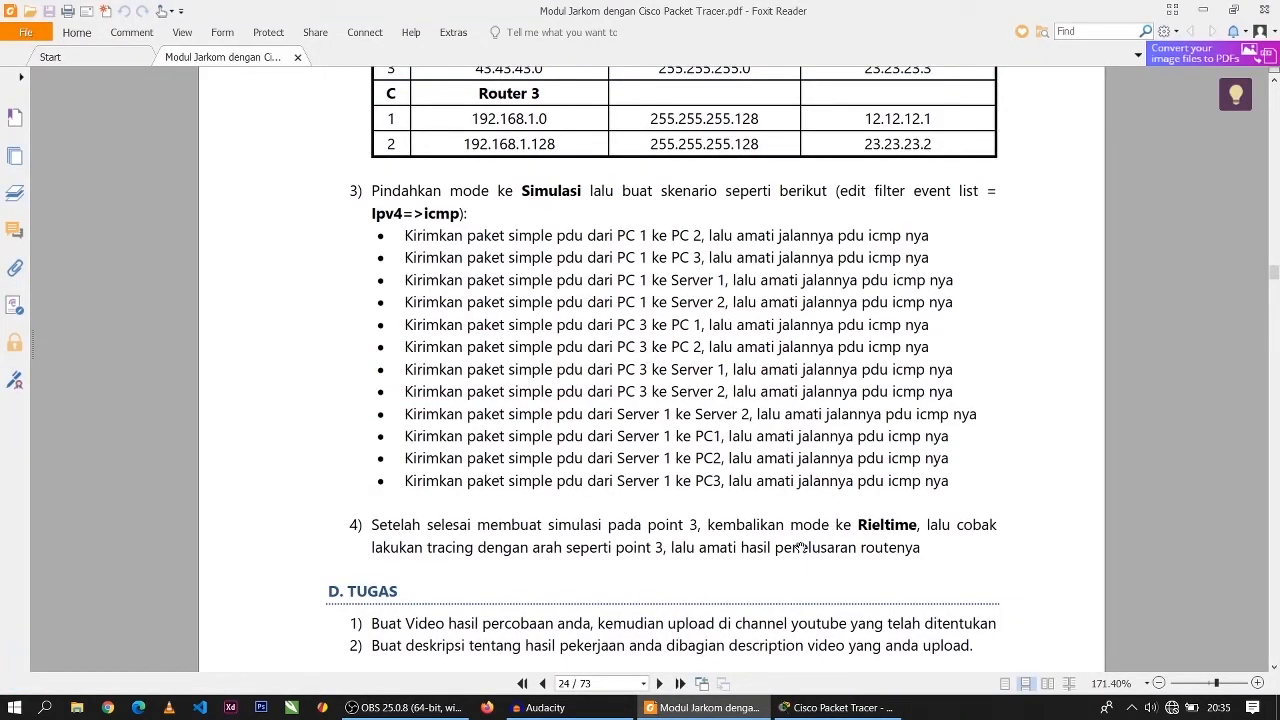
{"action": "left_click", "coordinate": [838, 707]}
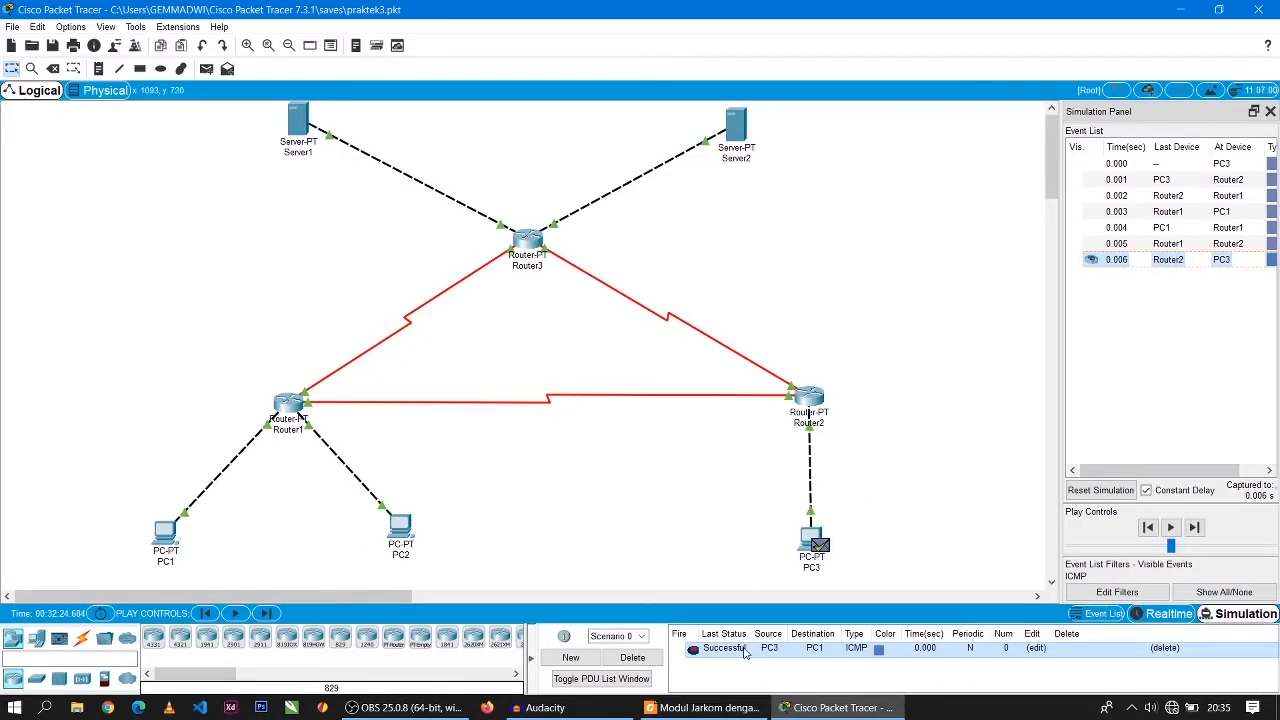
{"action": "left_click", "coordinate": [632, 657]}
{"action": "left_click", "coordinate": [210, 72]}
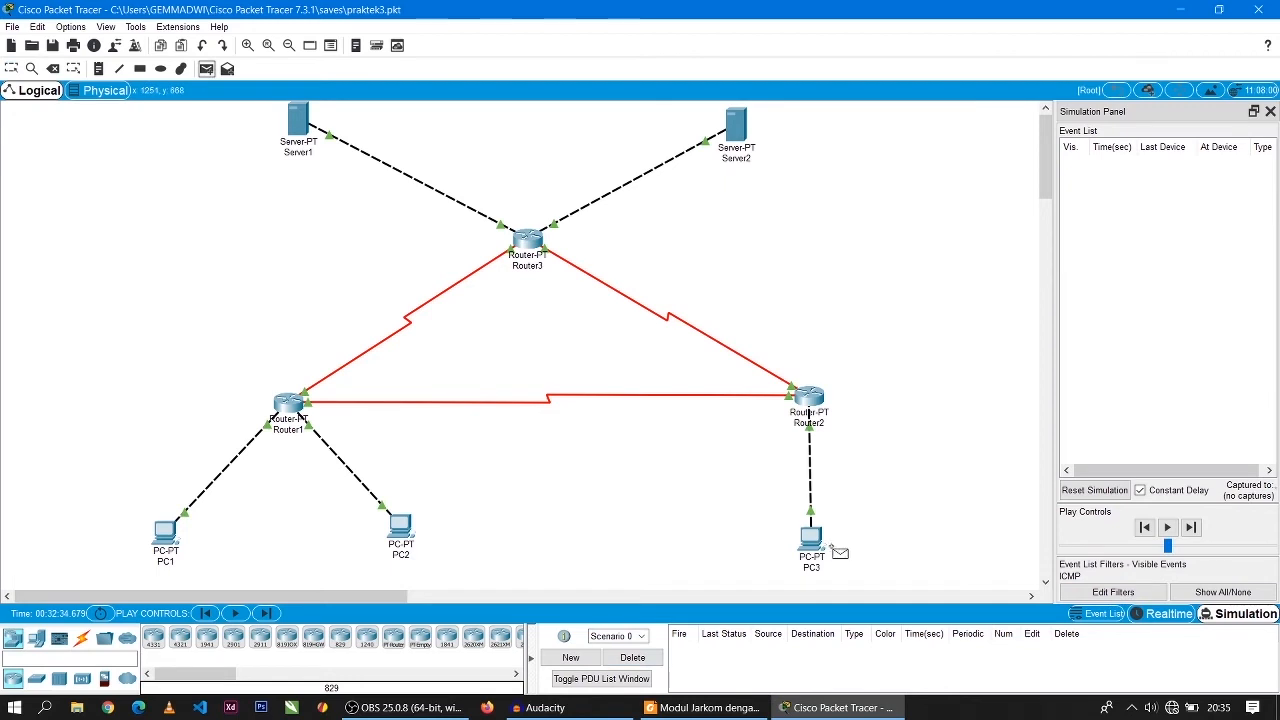
{"action": "left_click", "coordinate": [816, 541]}
{"action": "left_click", "coordinate": [400, 524]}
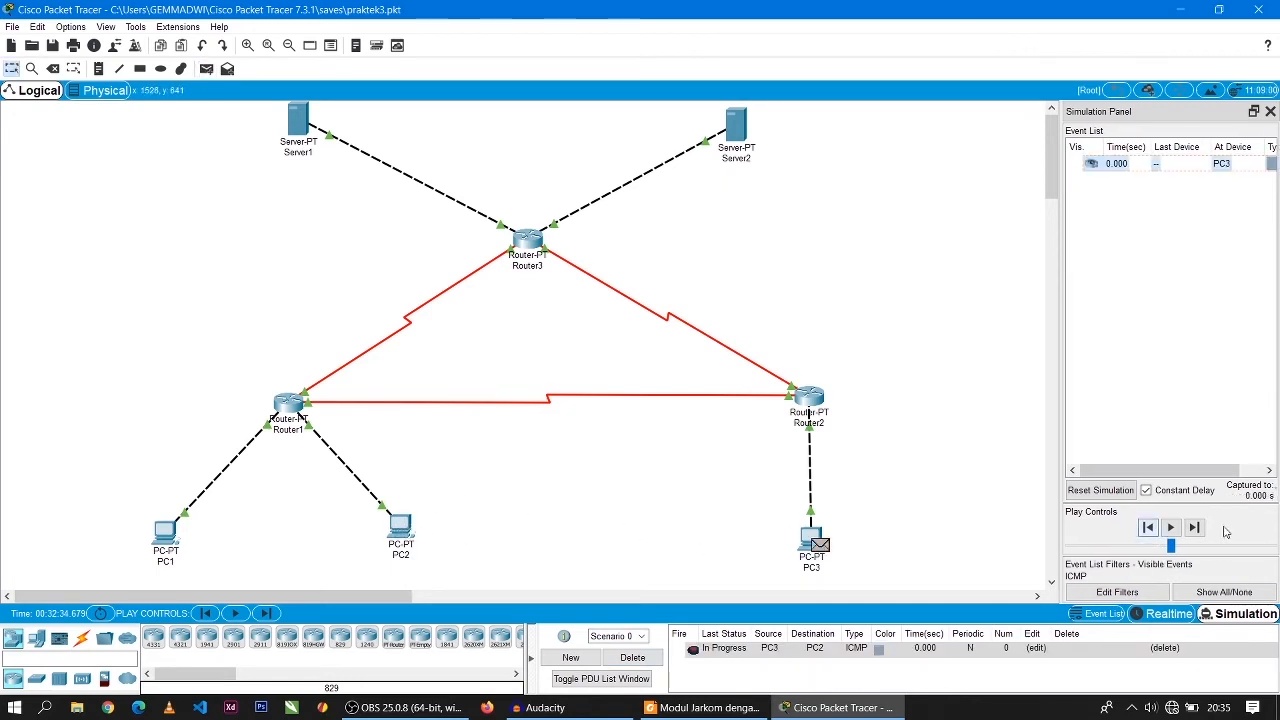
Step: Advance the PC3-to-PC2 PDU event by event through Router2 and Router1 until its reply returns to PC3
{"action": "left_click", "coordinate": [1195, 528]}
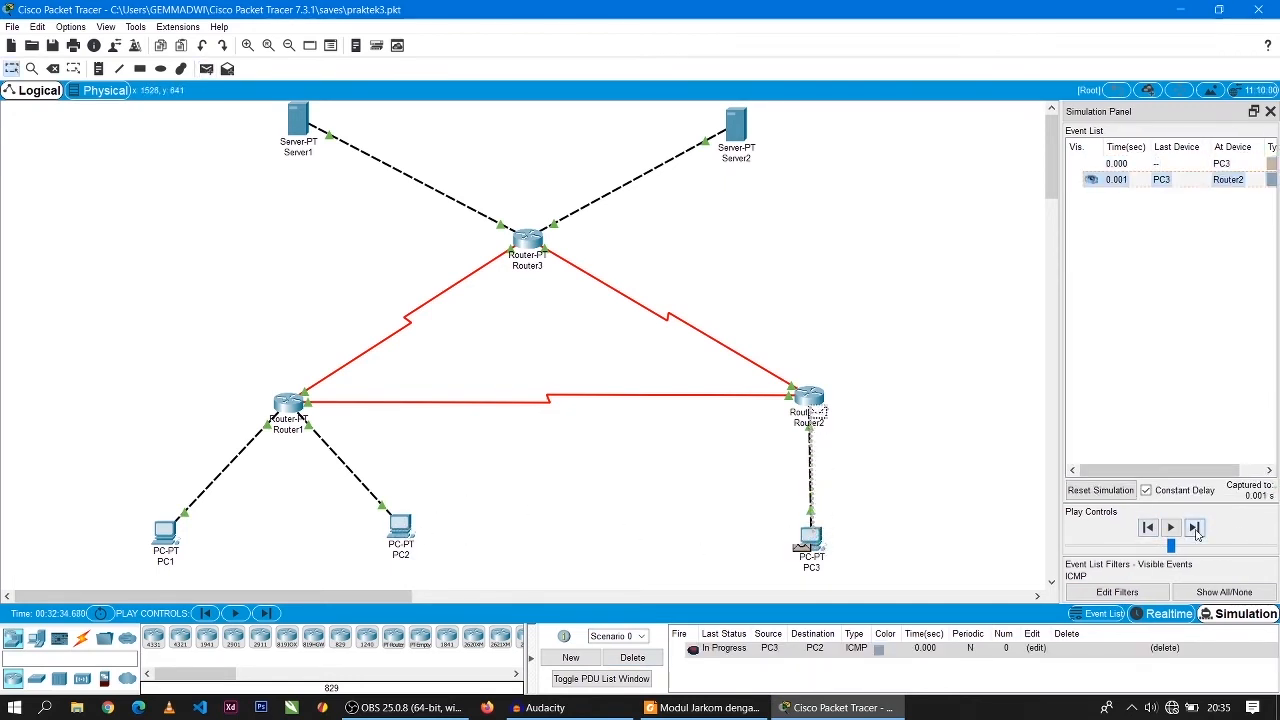
{"action": "left_click", "coordinate": [1196, 529]}
{"action": "left_click", "coordinate": [1195, 529]}
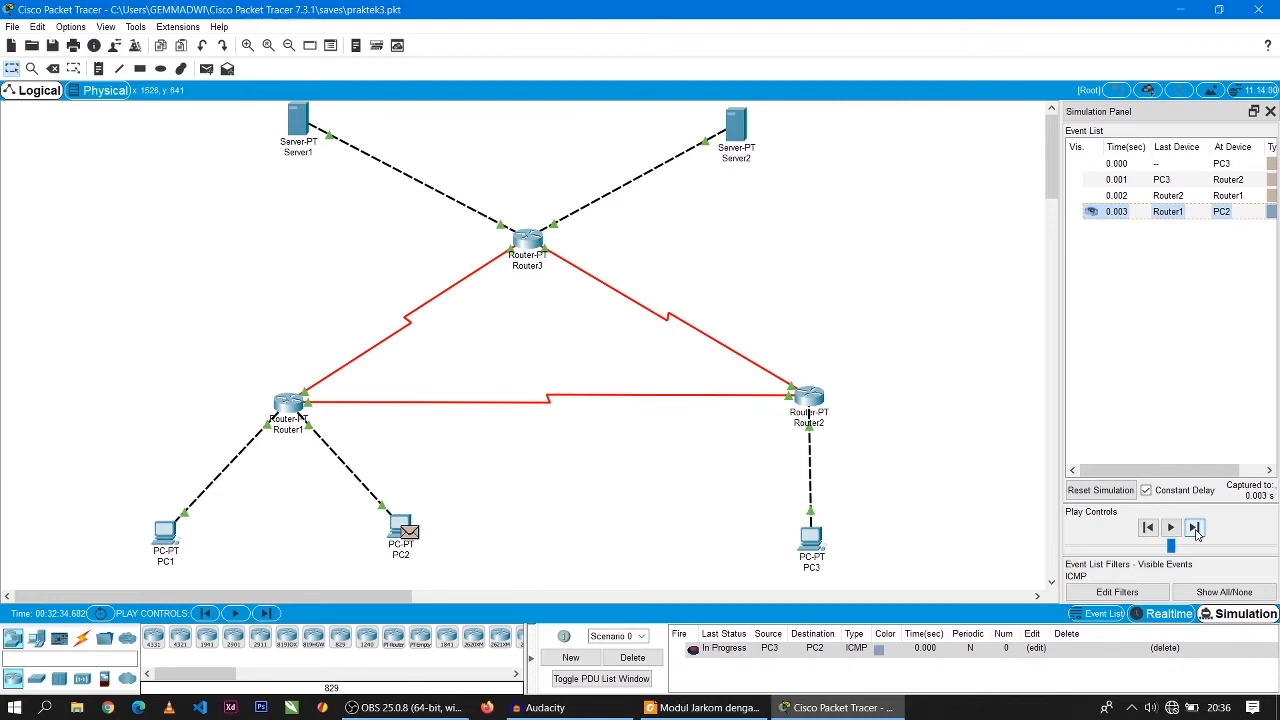
{"action": "left_click", "coordinate": [1195, 528]}
{"action": "left_click", "coordinate": [1195, 528]}
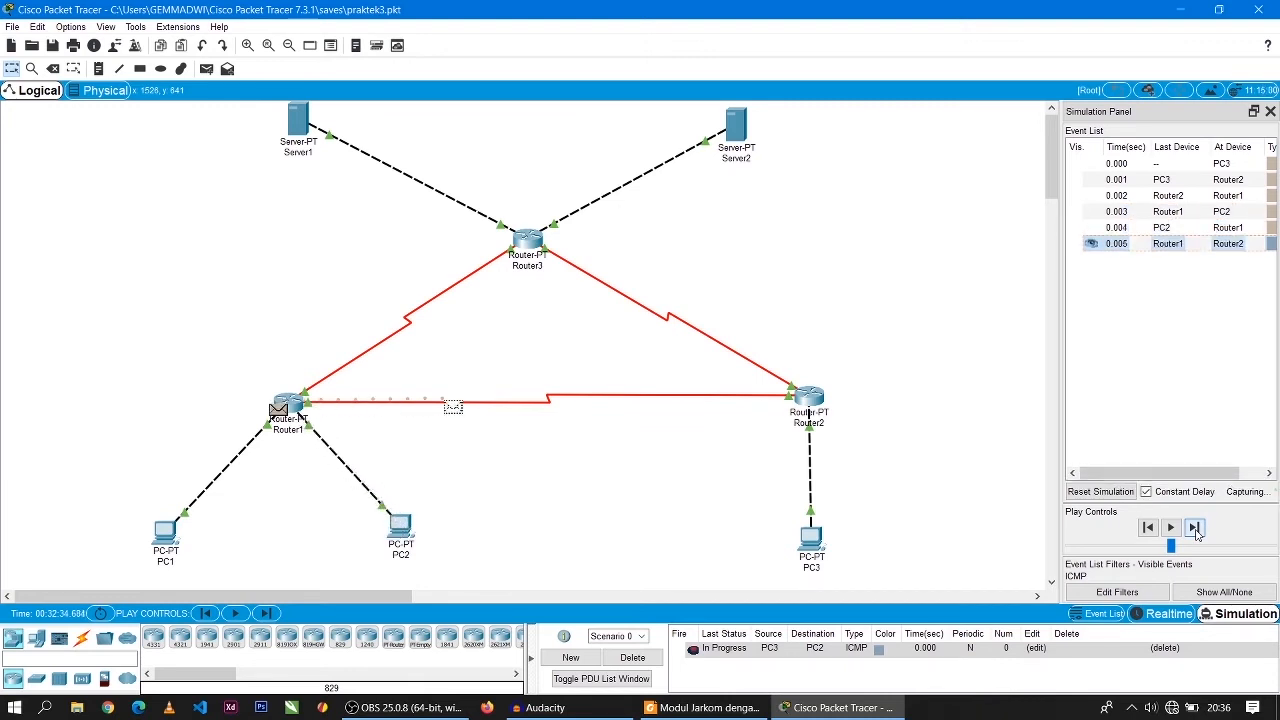
{"action": "left_click", "coordinate": [1195, 528]}
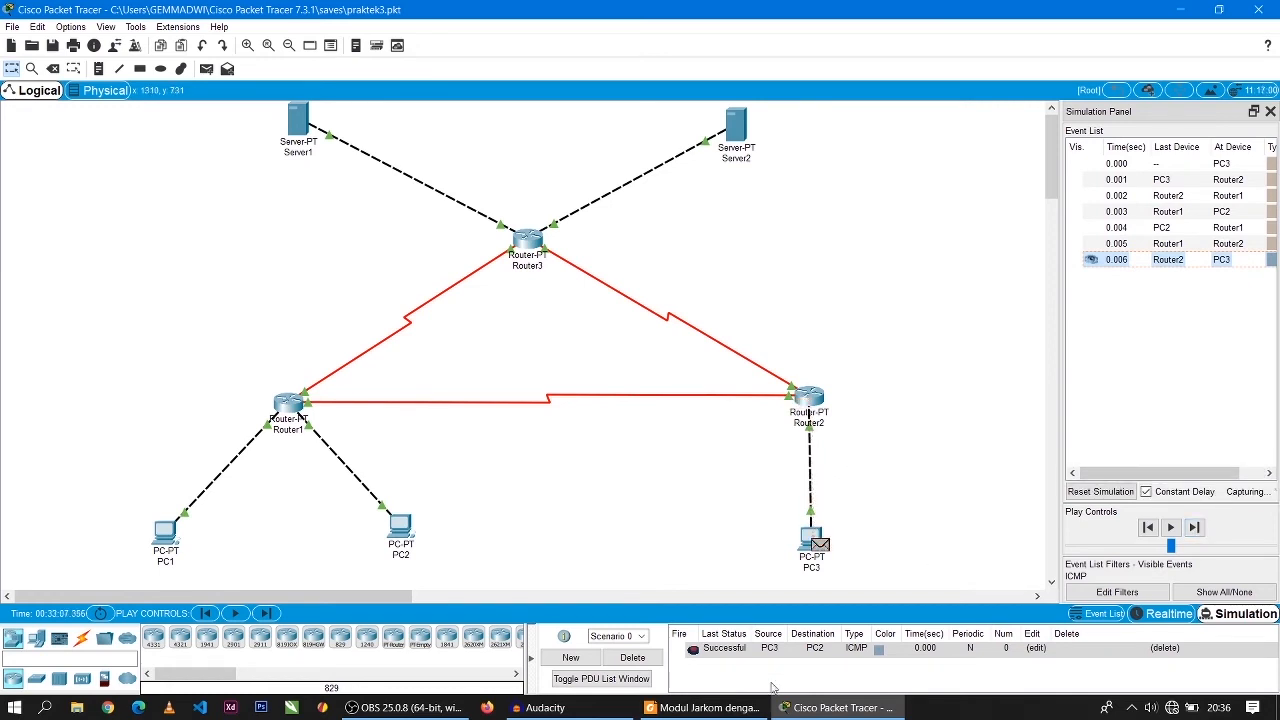
Step: Check the module's PC 3 to Server 1 scenario, and replace the finished scenario with a simple PDU from PC3 to Server1
{"action": "left_click", "coordinate": [705, 707]}
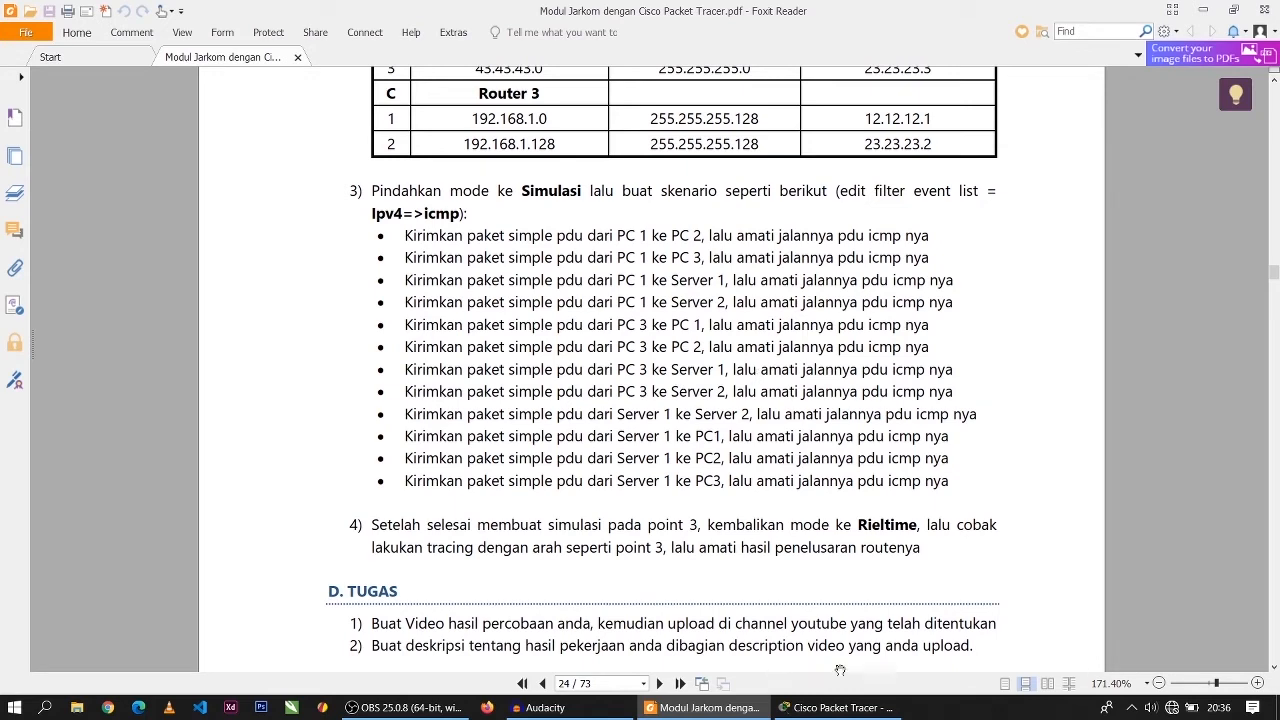
{"action": "left_click", "coordinate": [838, 707]}
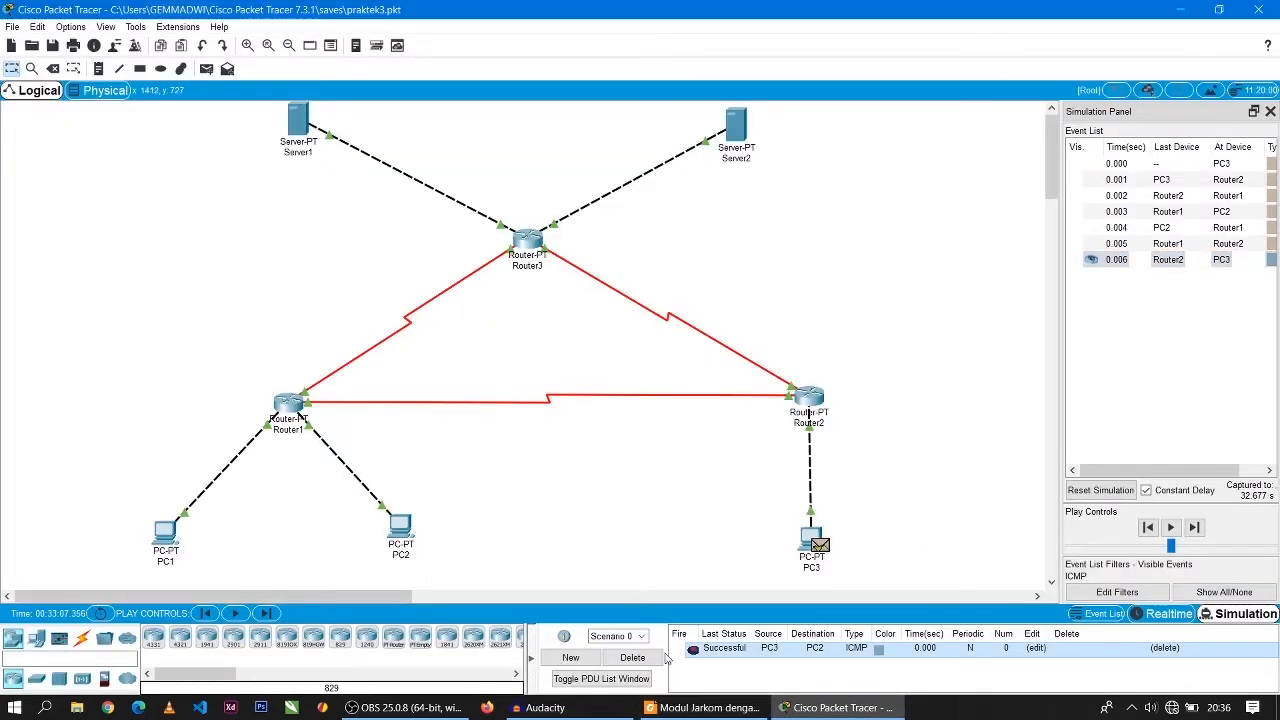
{"action": "left_click", "coordinate": [660, 657]}
{"action": "left_click", "coordinate": [206, 68]}
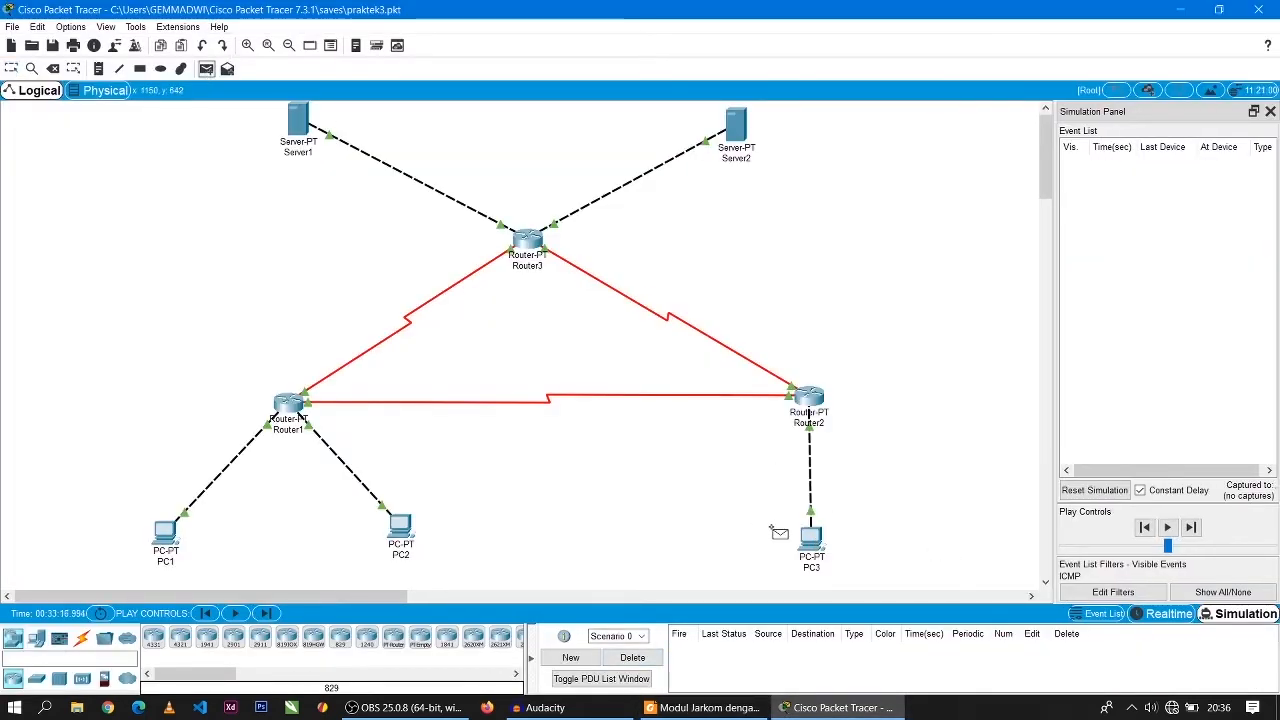
{"action": "left_click", "coordinate": [810, 538]}
{"action": "left_click", "coordinate": [302, 126]}
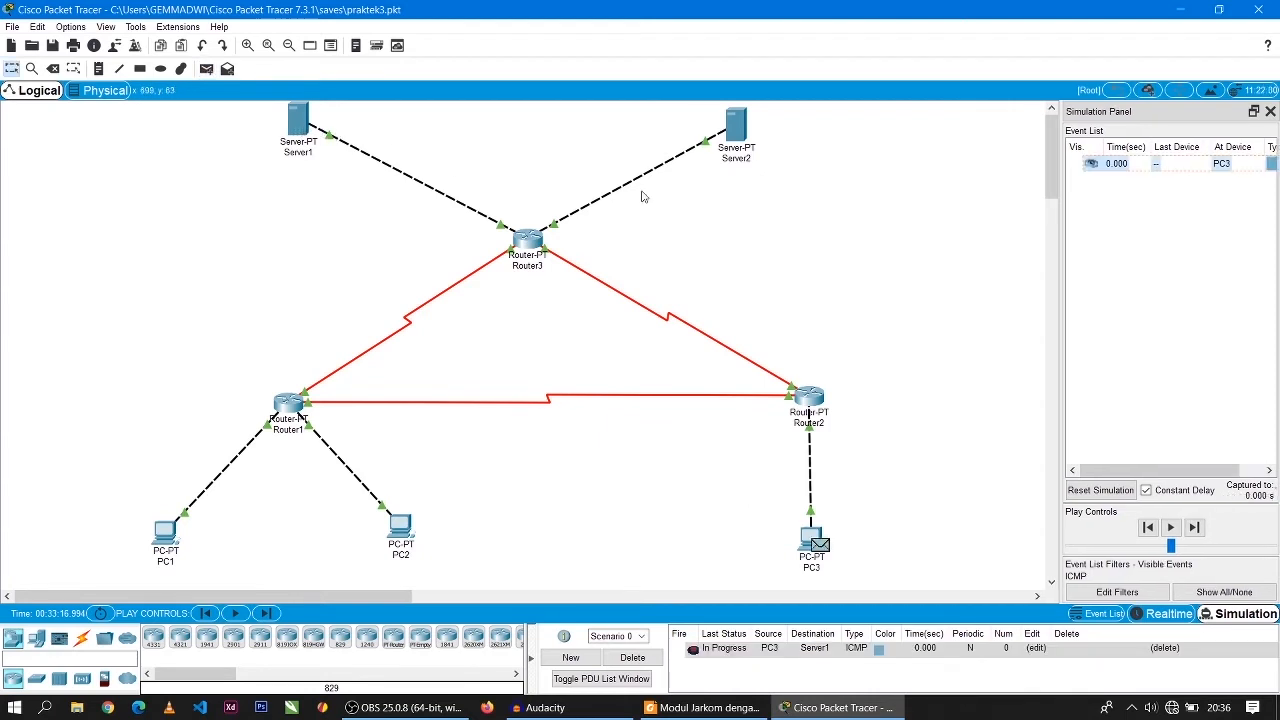
Step: Advance the PC3-to-Server1 PDU event by event through Router2 and Router3 until its reply returns to PC3
{"action": "left_click", "coordinate": [1195, 528]}
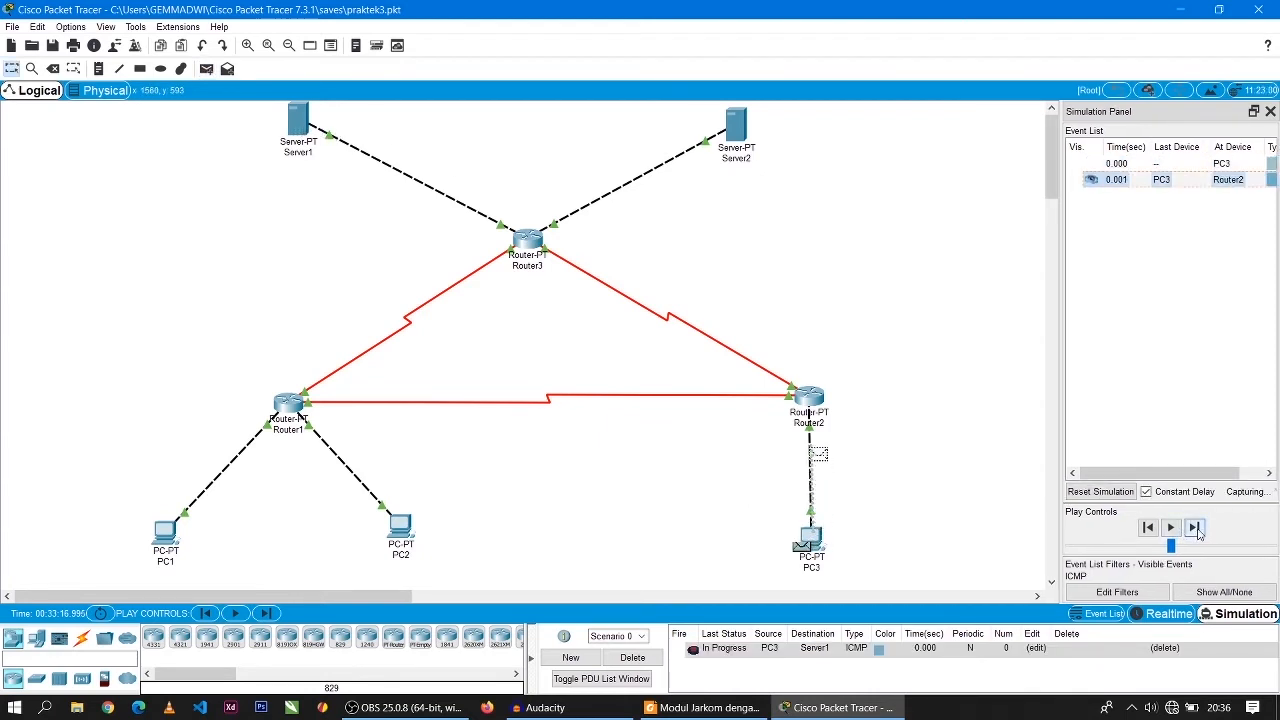
{"action": "left_click", "coordinate": [1195, 528]}
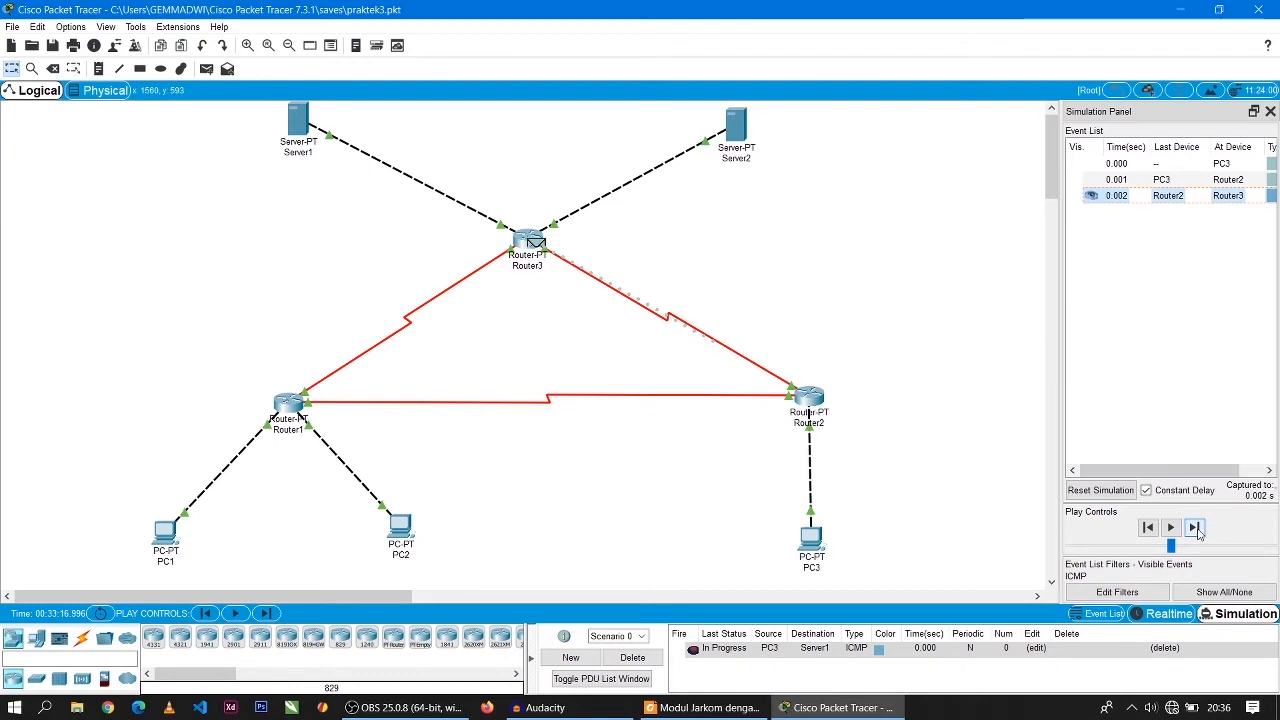
{"action": "left_click", "coordinate": [1196, 530]}
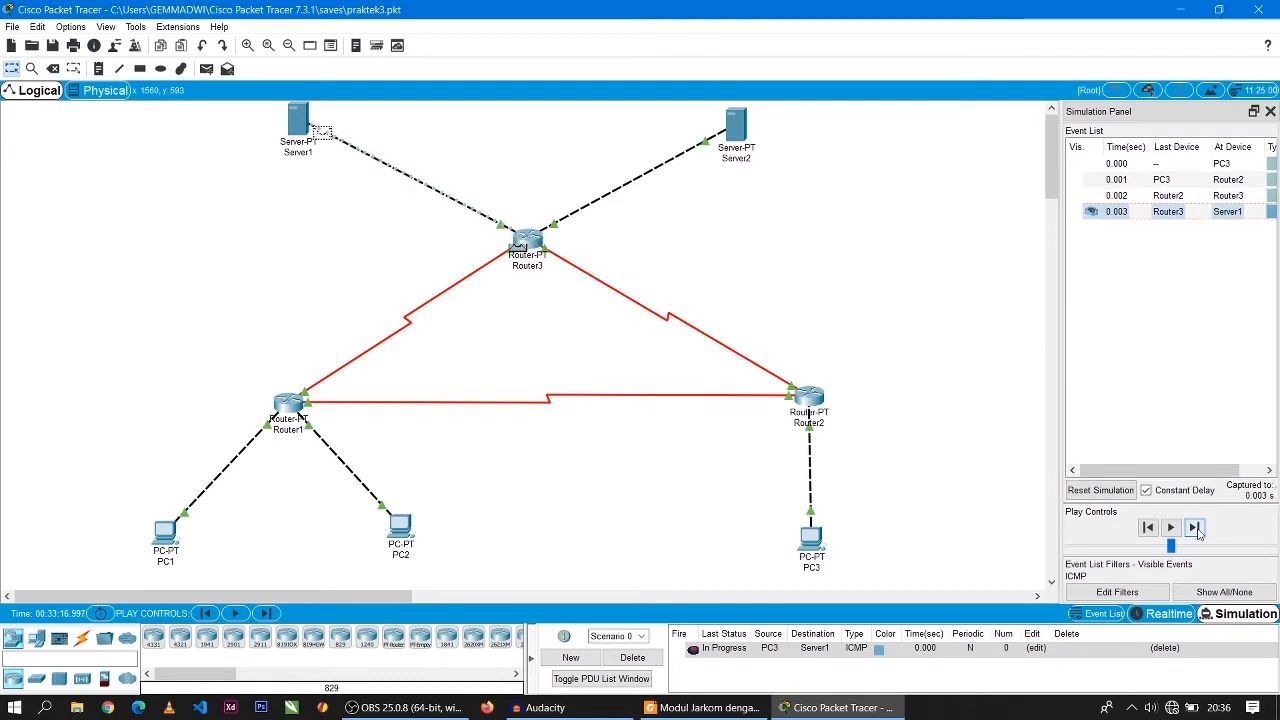
{"action": "left_click", "coordinate": [1196, 529]}
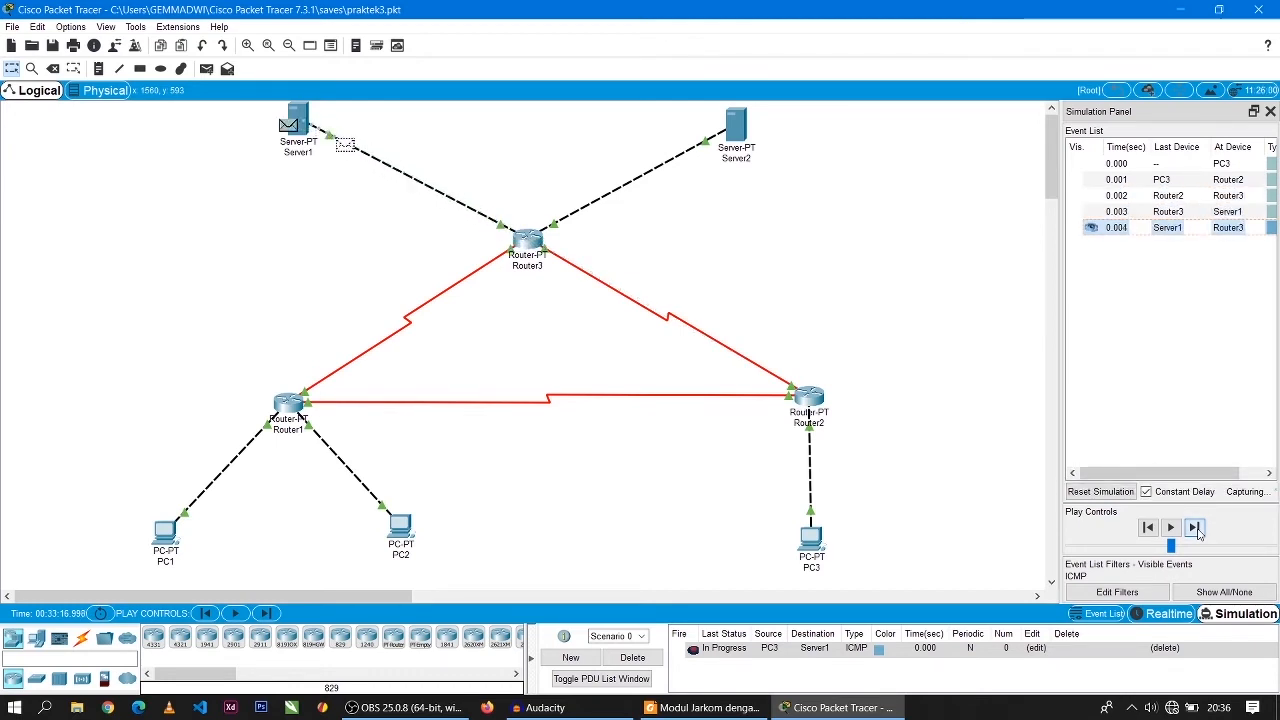
{"action": "left_click", "coordinate": [1196, 529]}
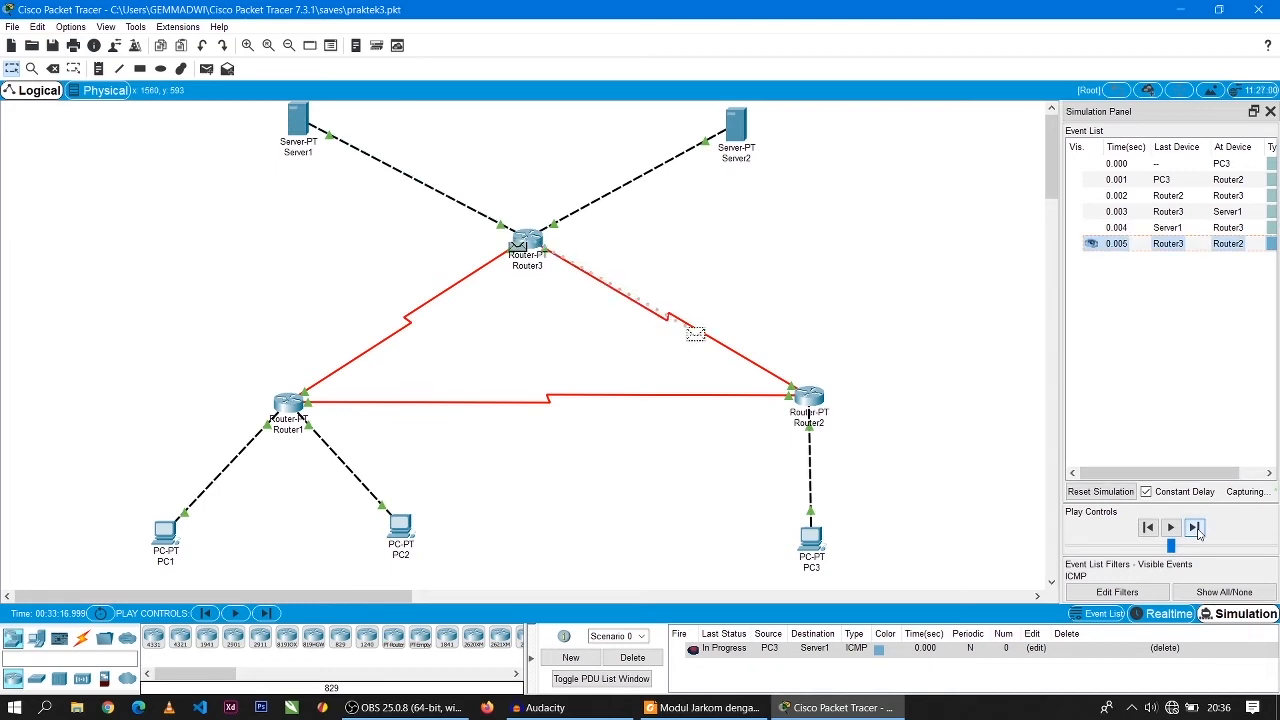
{"action": "left_click", "coordinate": [1196, 529]}
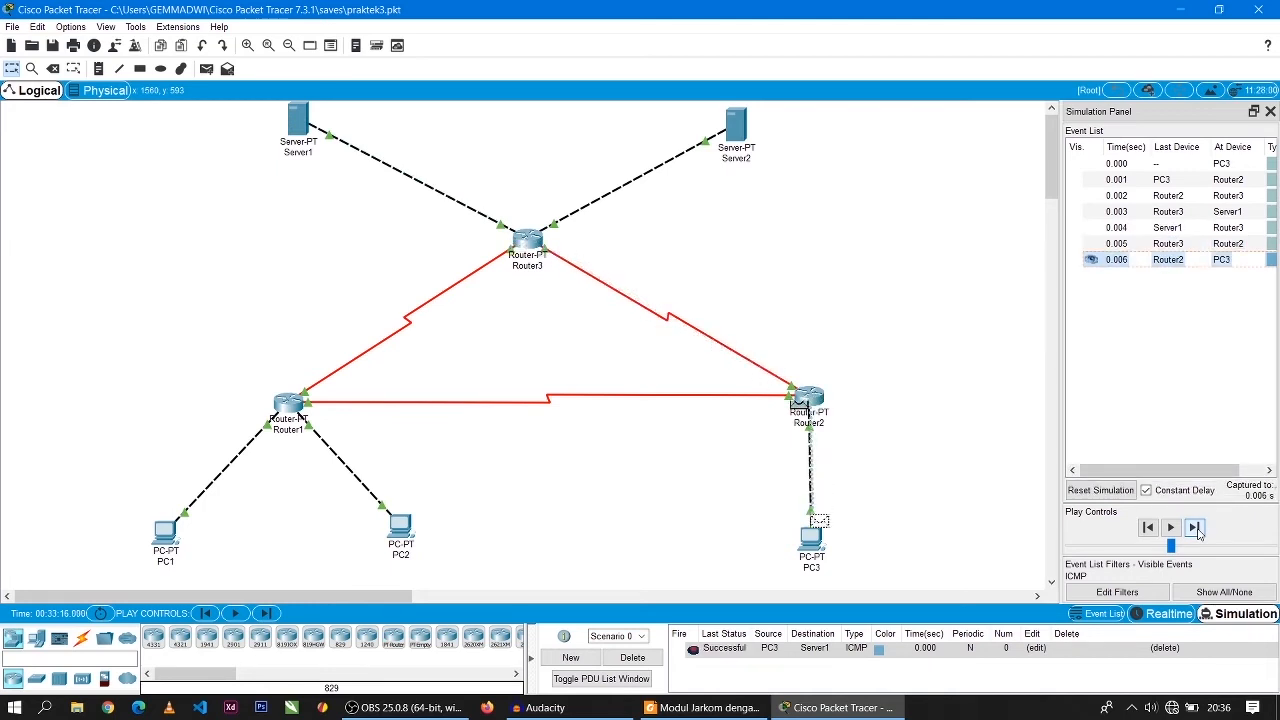
Step: Check the module's PC 3 to Server 2 scenario, and replace the finished scenario with a simple PDU from PC3 to Server2
{"action": "key", "text": "alt+Tab"}
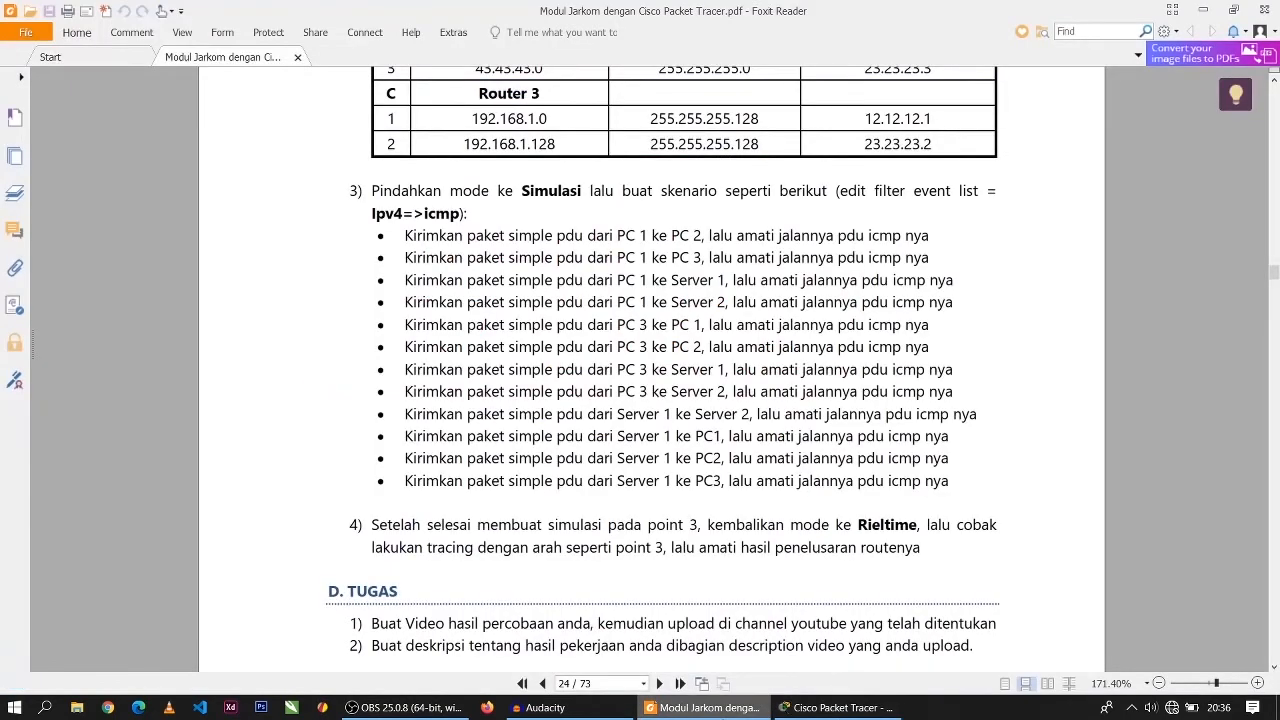
{"action": "mouse_move", "coordinate": [838, 707]}
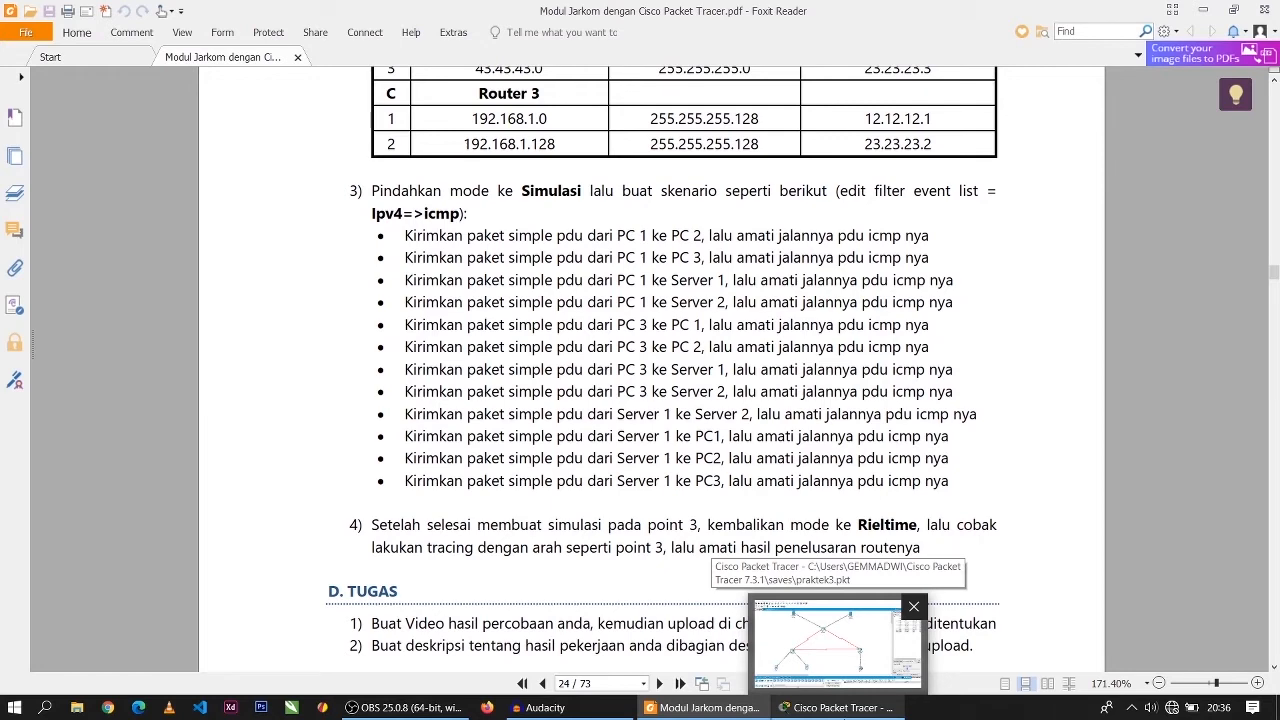
{"action": "left_click", "coordinate": [838, 645]}
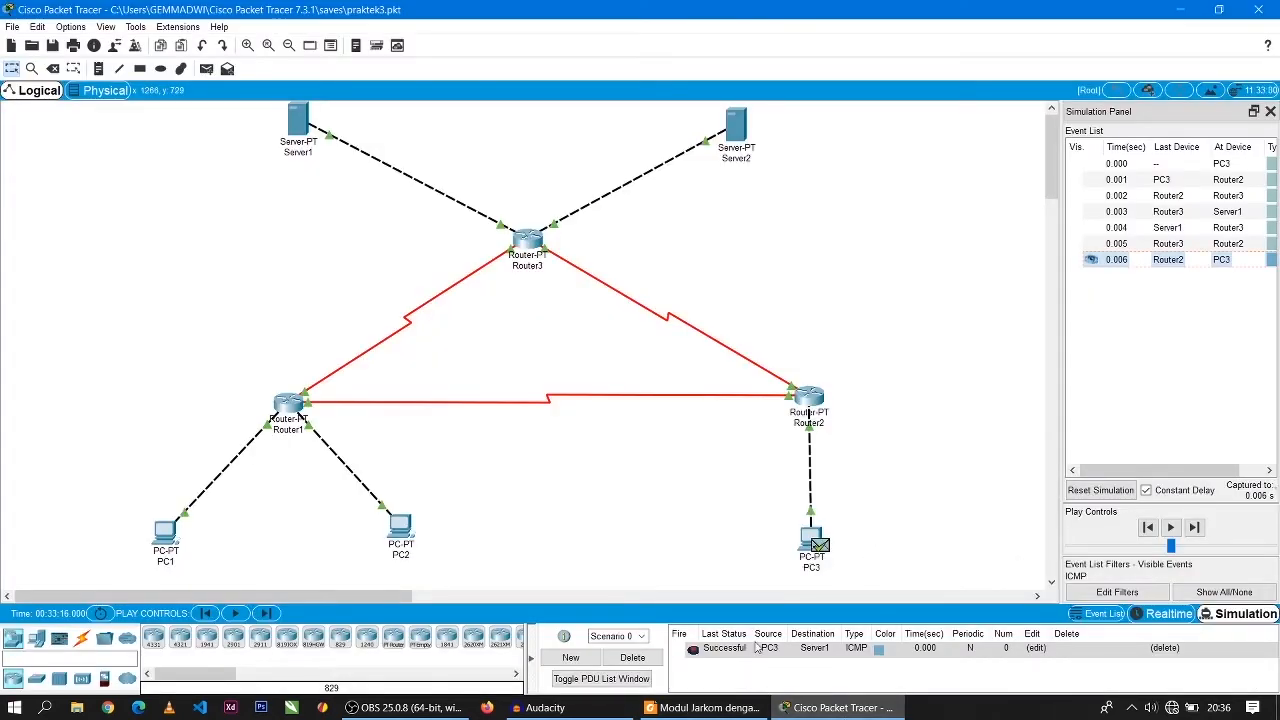
{"action": "left_click", "coordinate": [632, 657]}
{"action": "left_click", "coordinate": [206, 69]}
{"action": "left_click", "coordinate": [810, 546]}
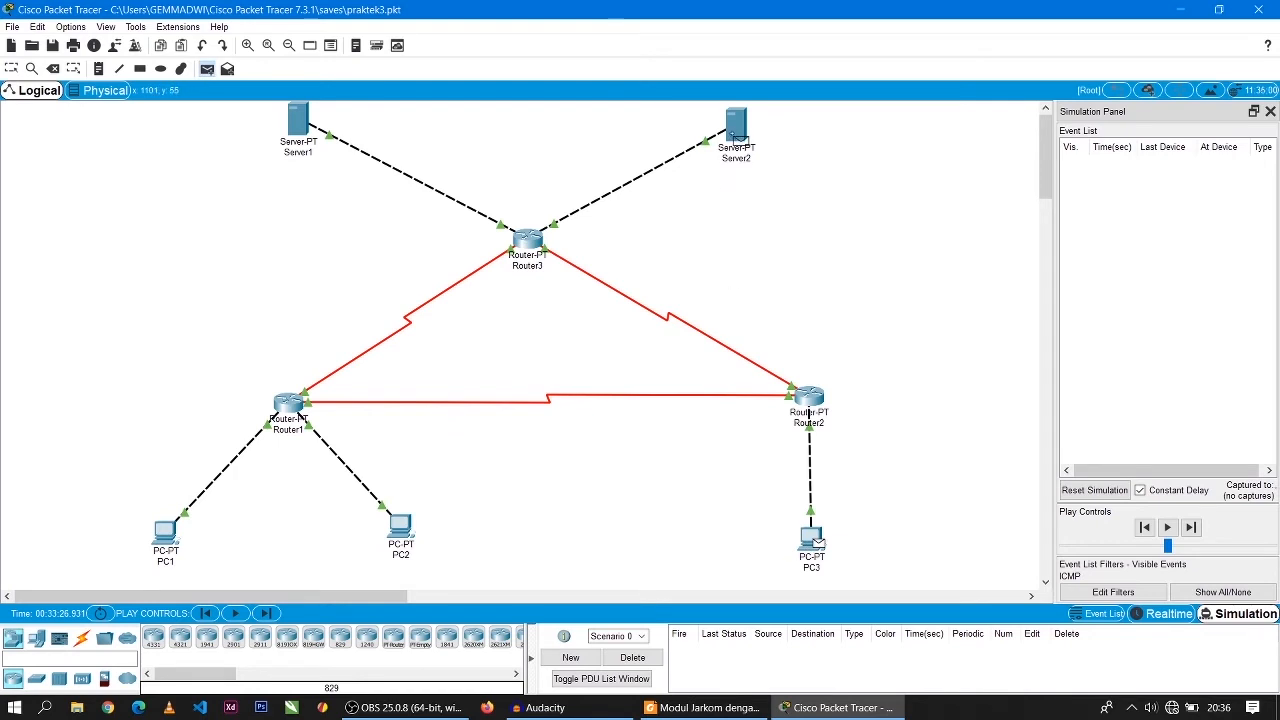
{"action": "left_click", "coordinate": [737, 135]}
Step: Advance the PC3-to-Server2 PDU event by event through Router2 and Router3 until its reply returns to PC3
{"action": "left_click", "coordinate": [1195, 528]}
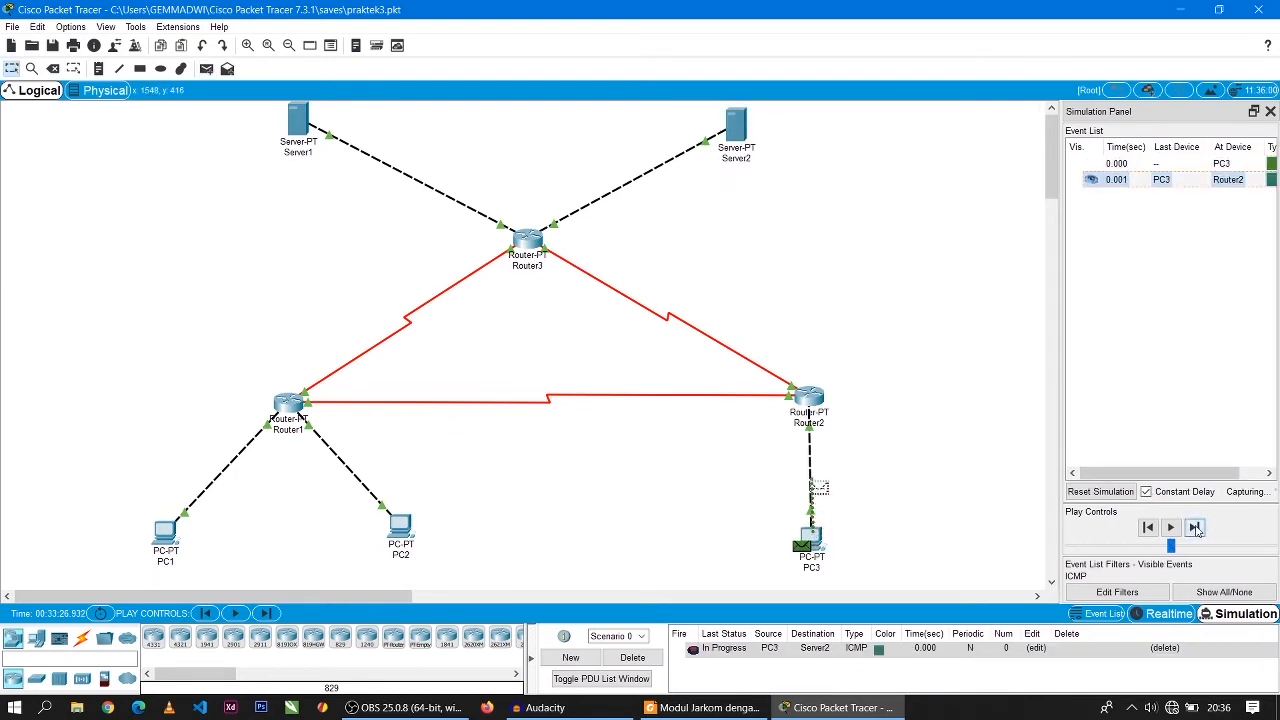
{"action": "left_click", "coordinate": [1195, 528]}
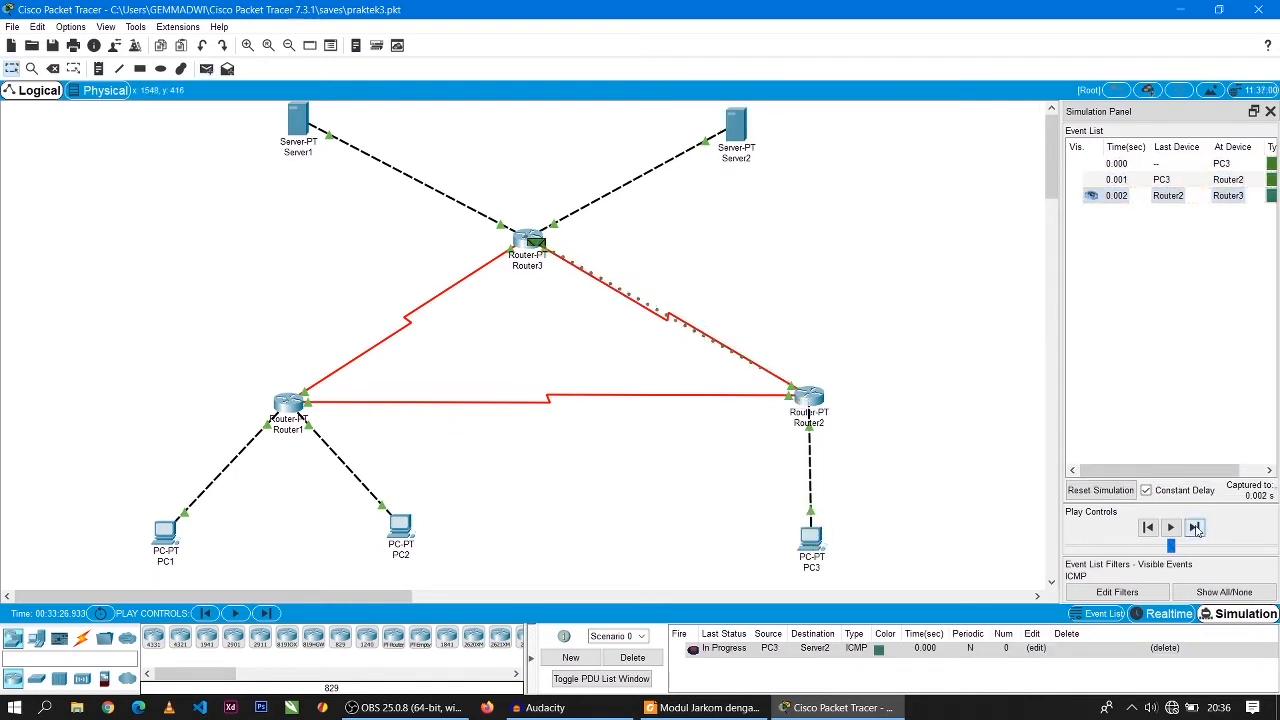
{"action": "left_click", "coordinate": [1195, 528]}
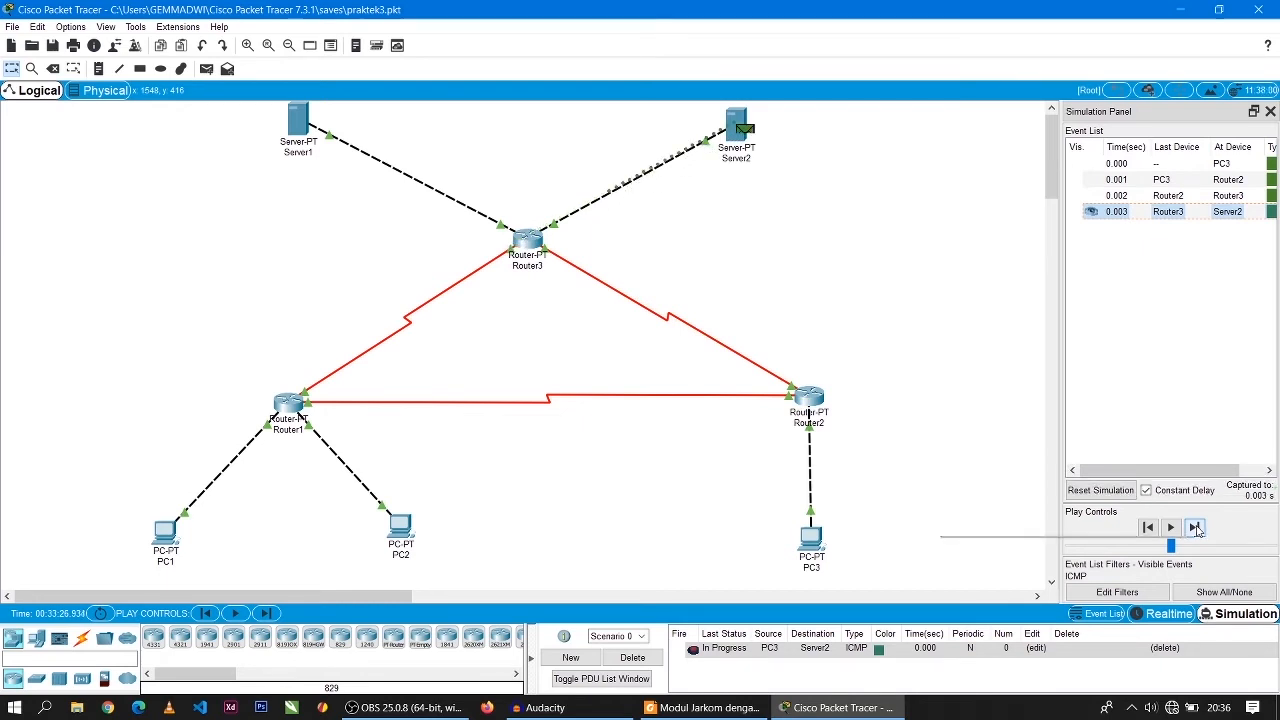
{"action": "left_click", "coordinate": [1195, 528]}
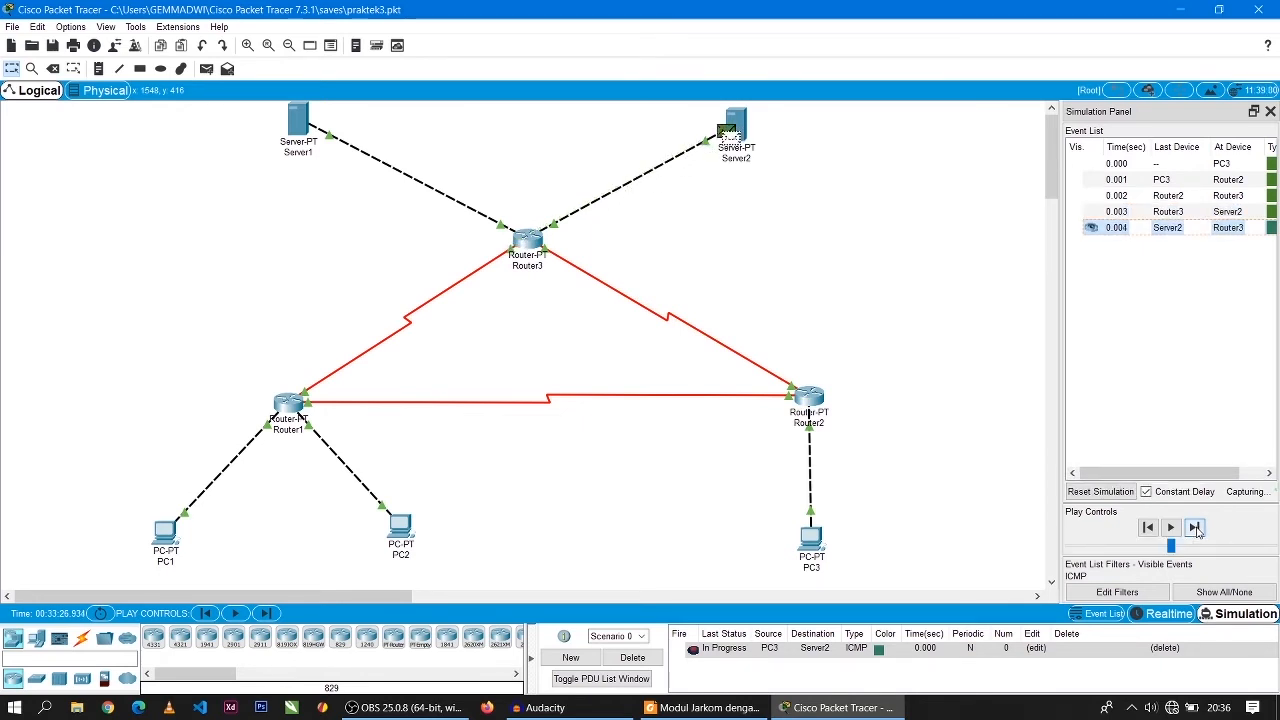
{"action": "left_click", "coordinate": [1195, 528]}
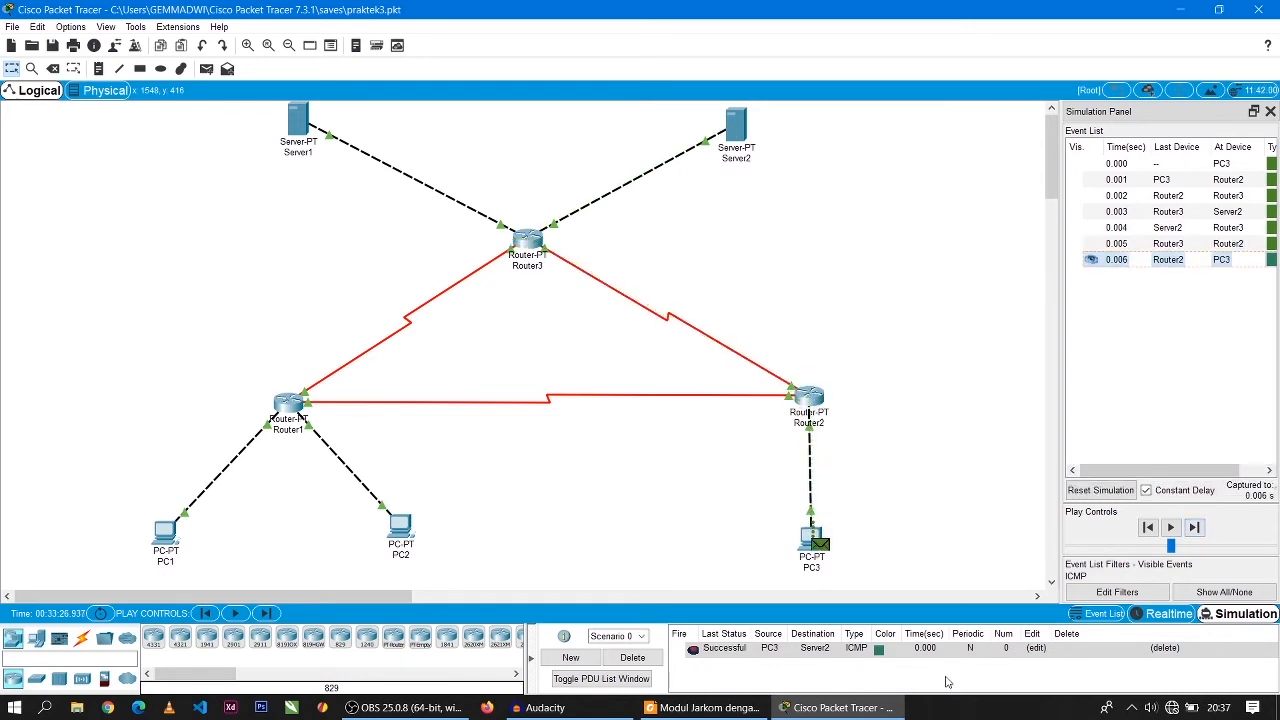
Step: Check the module's Server 1 to Server 2 scenario, and replace the finished scenario with a simple PDU from Server1 to Server2
{"action": "left_click", "coordinate": [705, 707]}
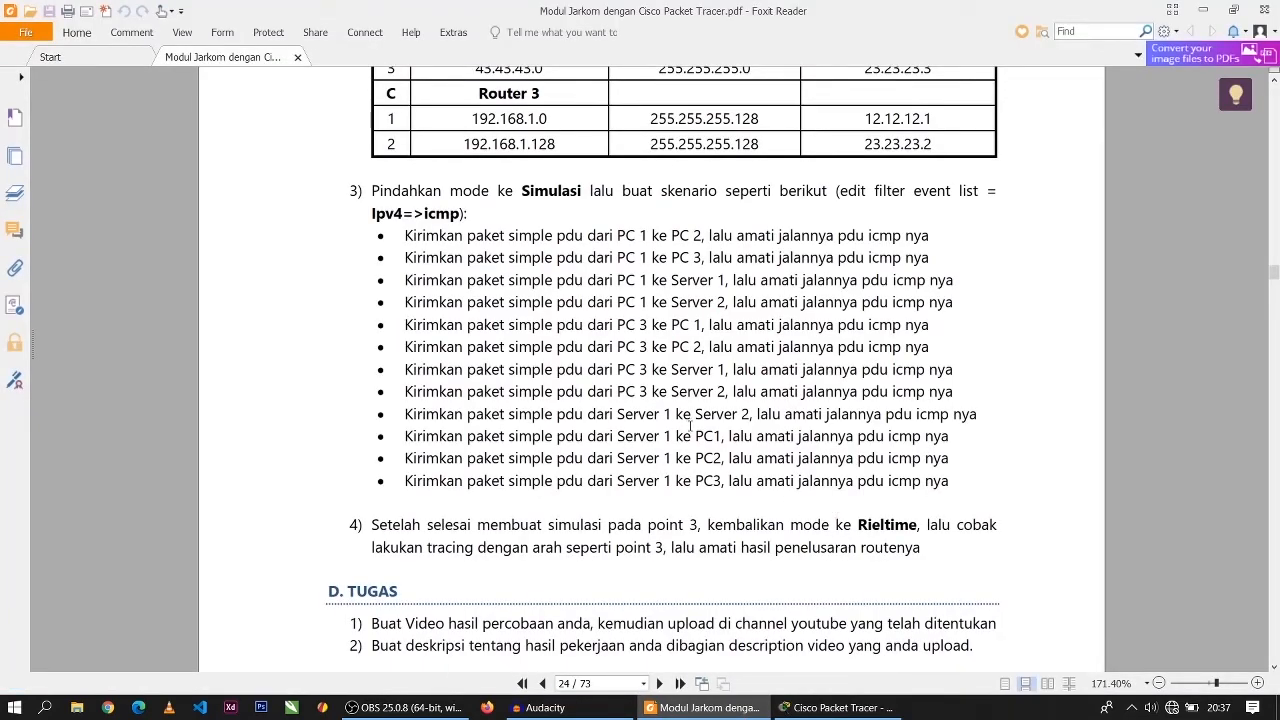
{"action": "left_click", "coordinate": [838, 707]}
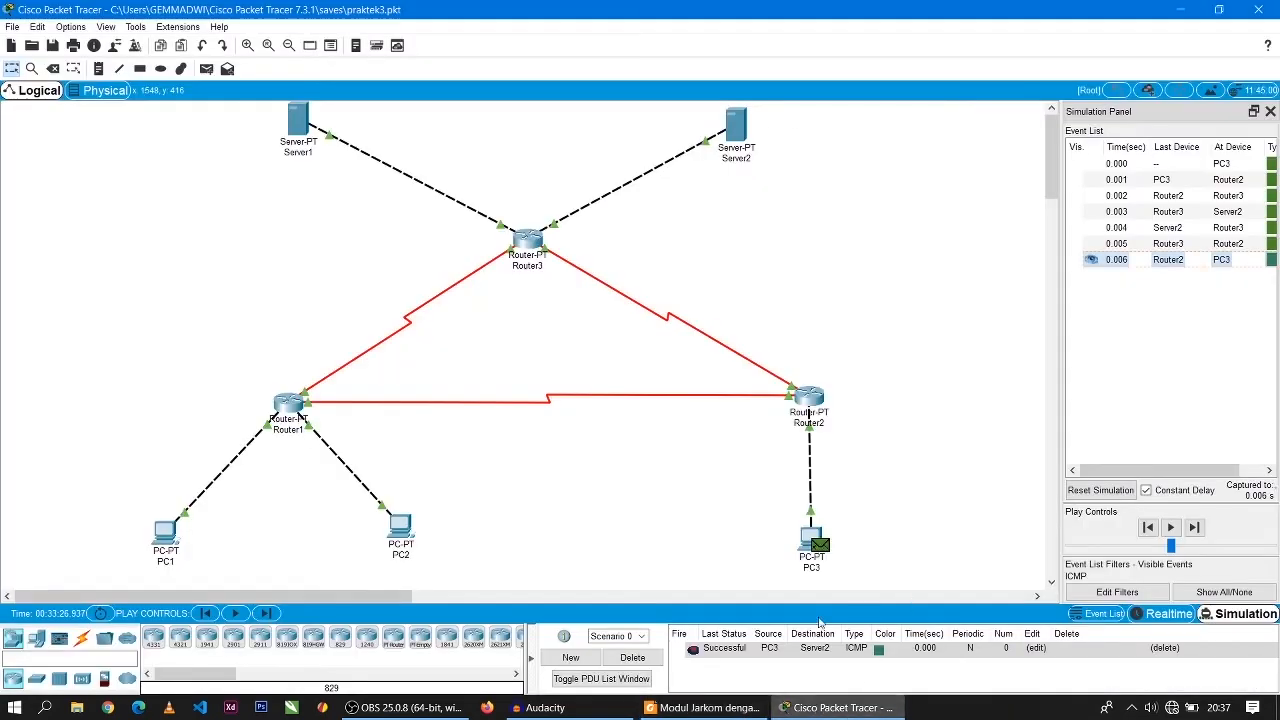
{"action": "left_click", "coordinate": [640, 659]}
{"action": "left_click", "coordinate": [207, 69]}
{"action": "left_click", "coordinate": [296, 122]}
{"action": "left_click", "coordinate": [748, 131]}
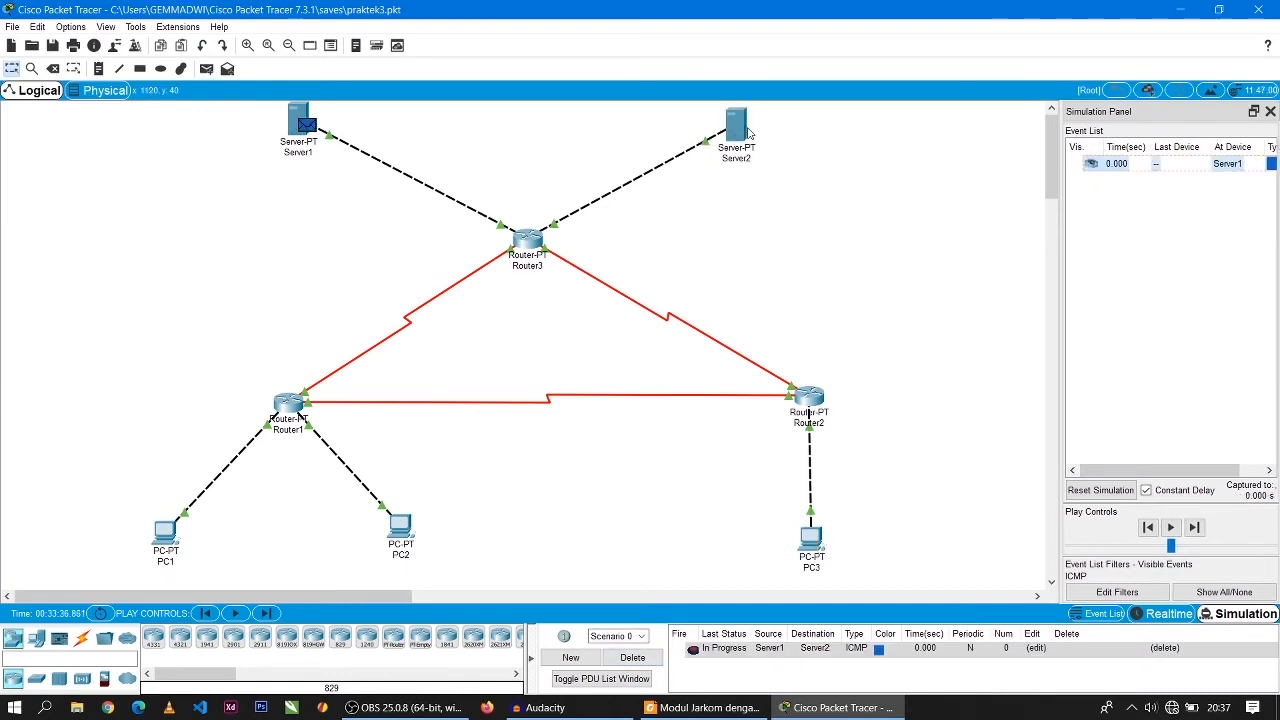
Step: Advance the Server1-to-Server2 PDU event by event through Router3 until its reply returns to Server1
{"action": "left_click", "coordinate": [1196, 528]}
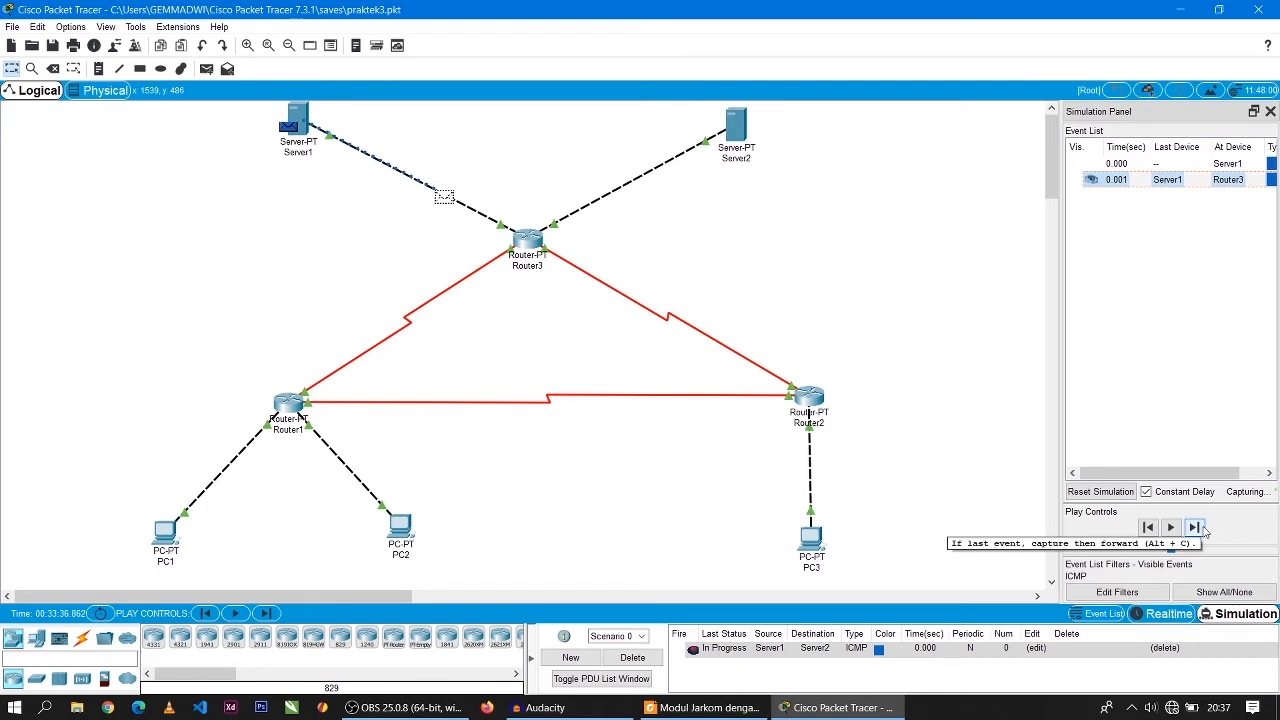
{"action": "left_click", "coordinate": [1196, 528]}
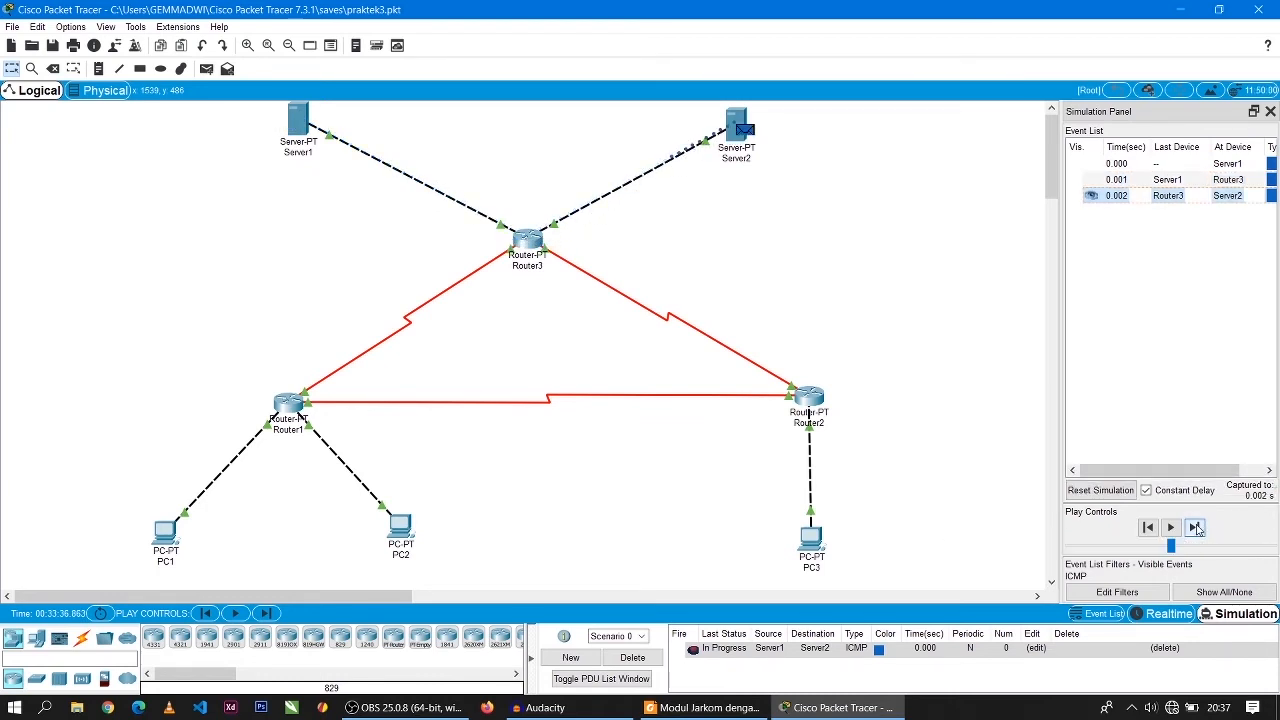
{"action": "left_click", "coordinate": [1196, 528]}
{"action": "left_click", "coordinate": [1196, 528]}
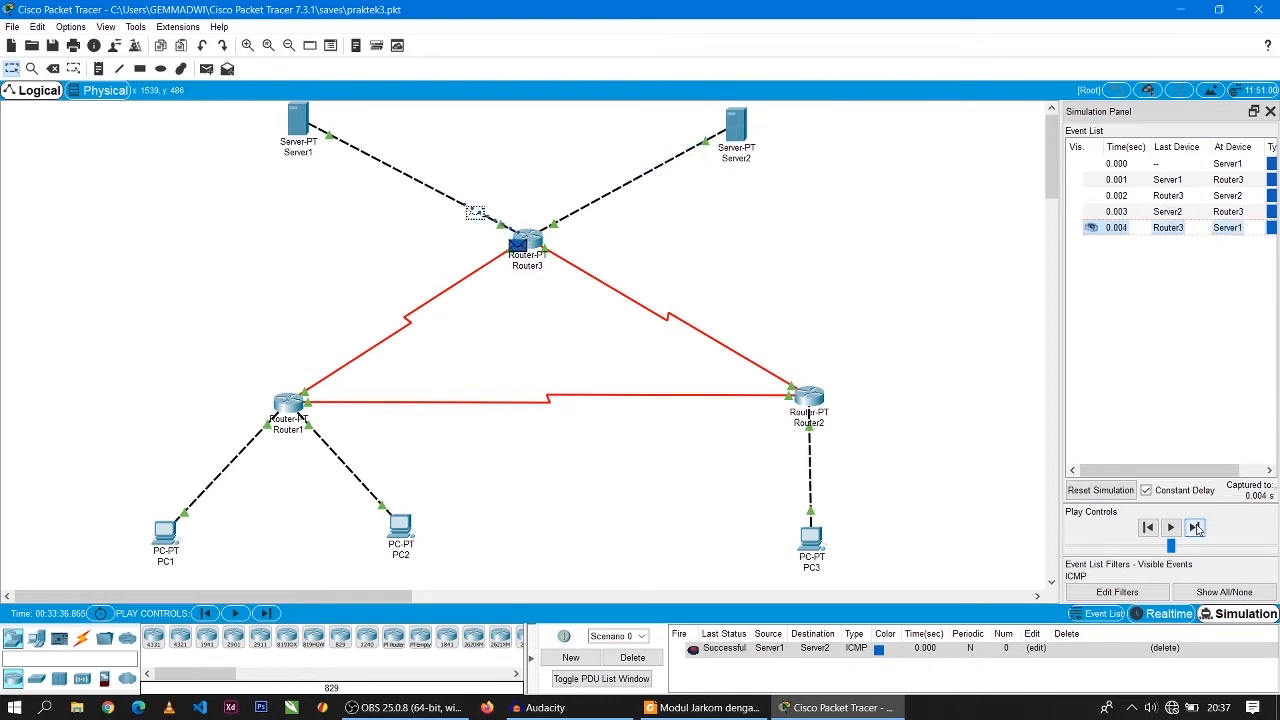
Step: Check the module's Server 1 to PC1 scenario, and replace the finished PDU with a simple PDU from Server1 to PC1
{"action": "left_click", "coordinate": [705, 707]}
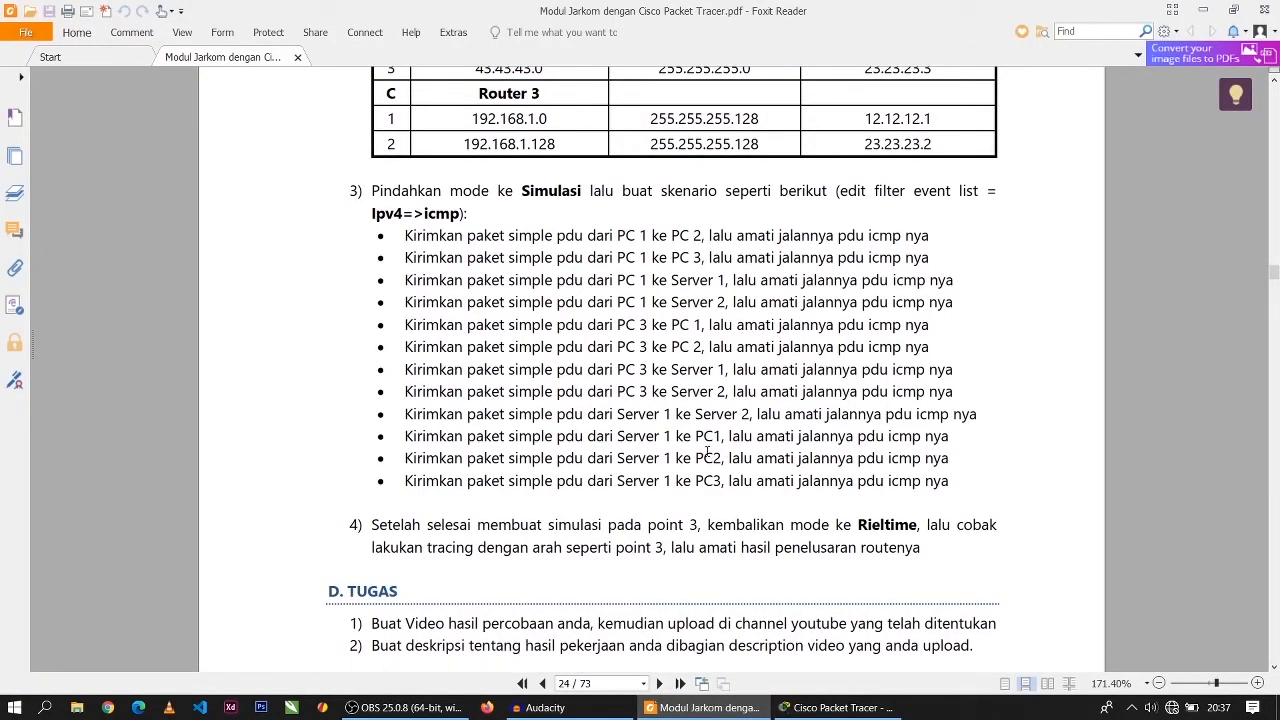
{"action": "left_click", "coordinate": [837, 707]}
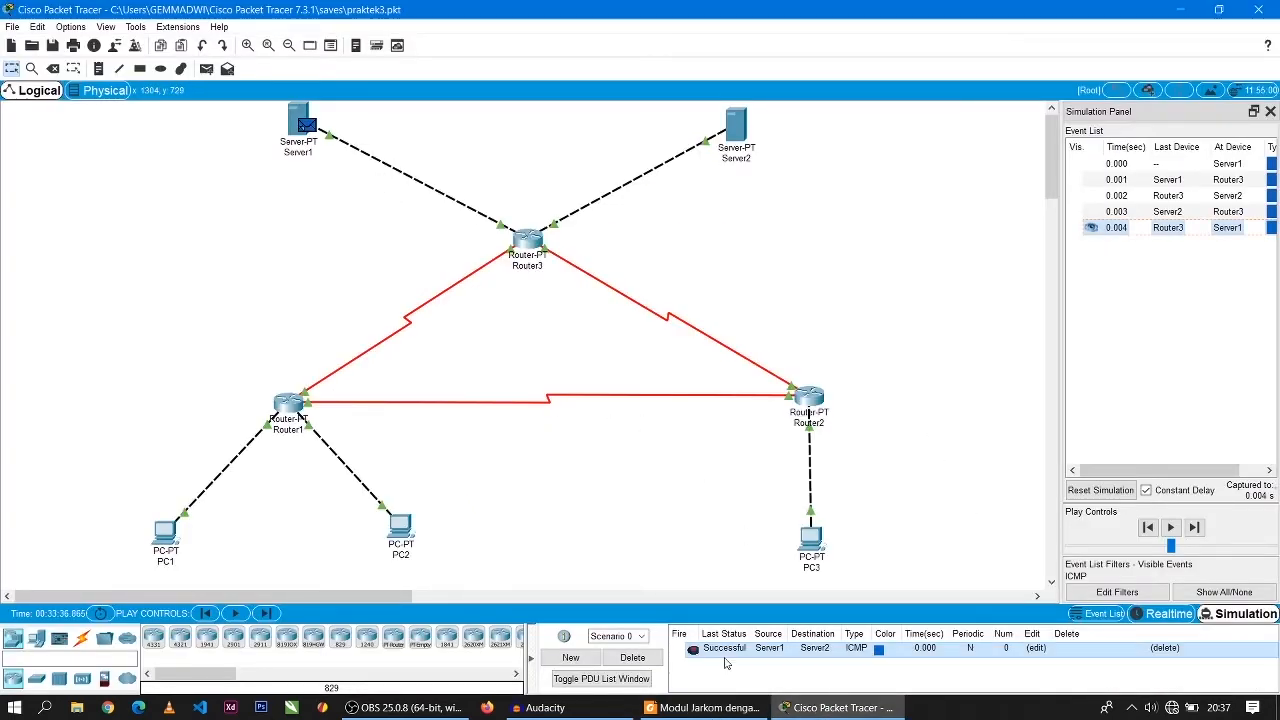
{"action": "left_click", "coordinate": [1164, 647]}
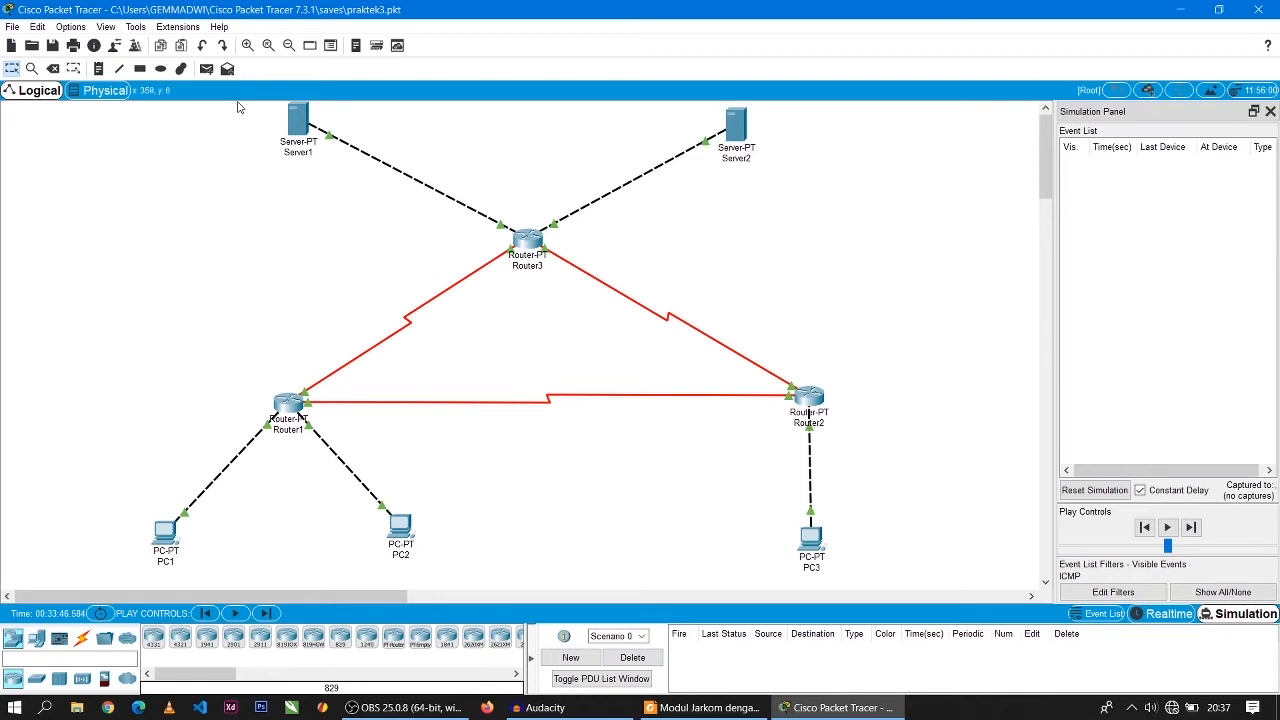
{"action": "left_click", "coordinate": [298, 122]}
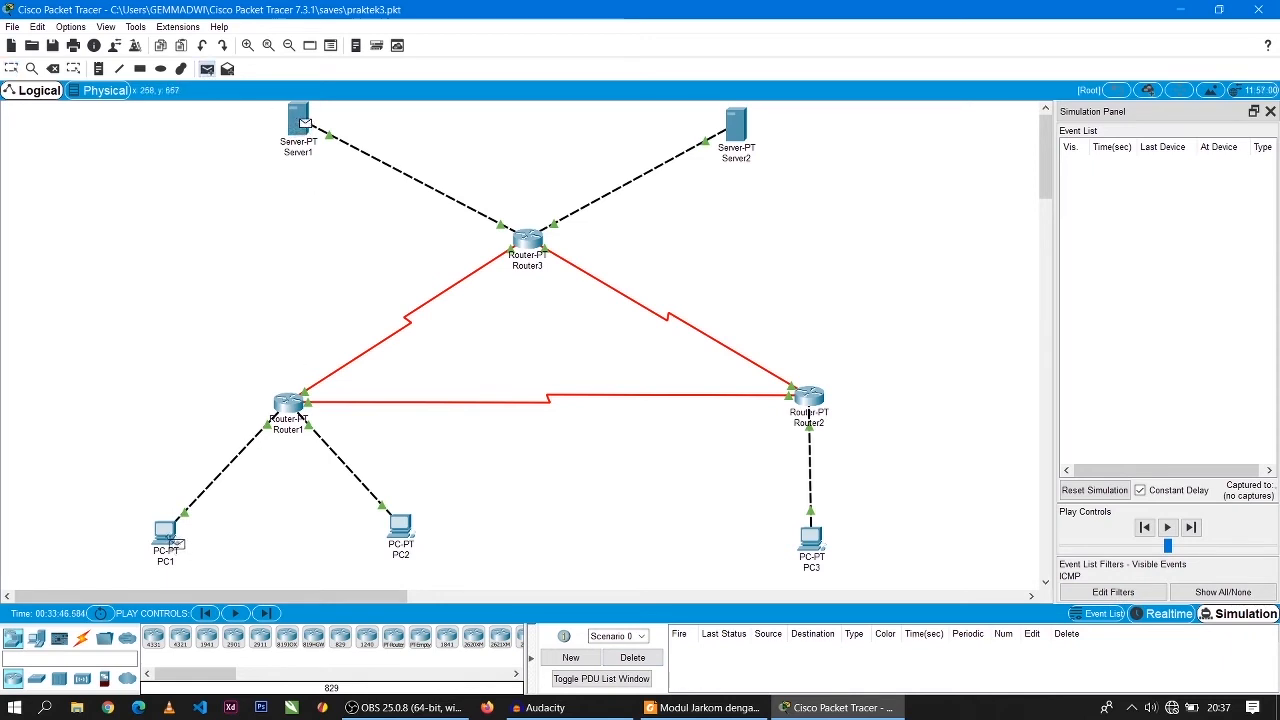
{"action": "left_click", "coordinate": [174, 540]}
Step: Advance the Server1-to-PC1 PDU event by event through Router3 and Router1 until its reply returns to Server1
{"action": "left_click", "coordinate": [1194, 528]}
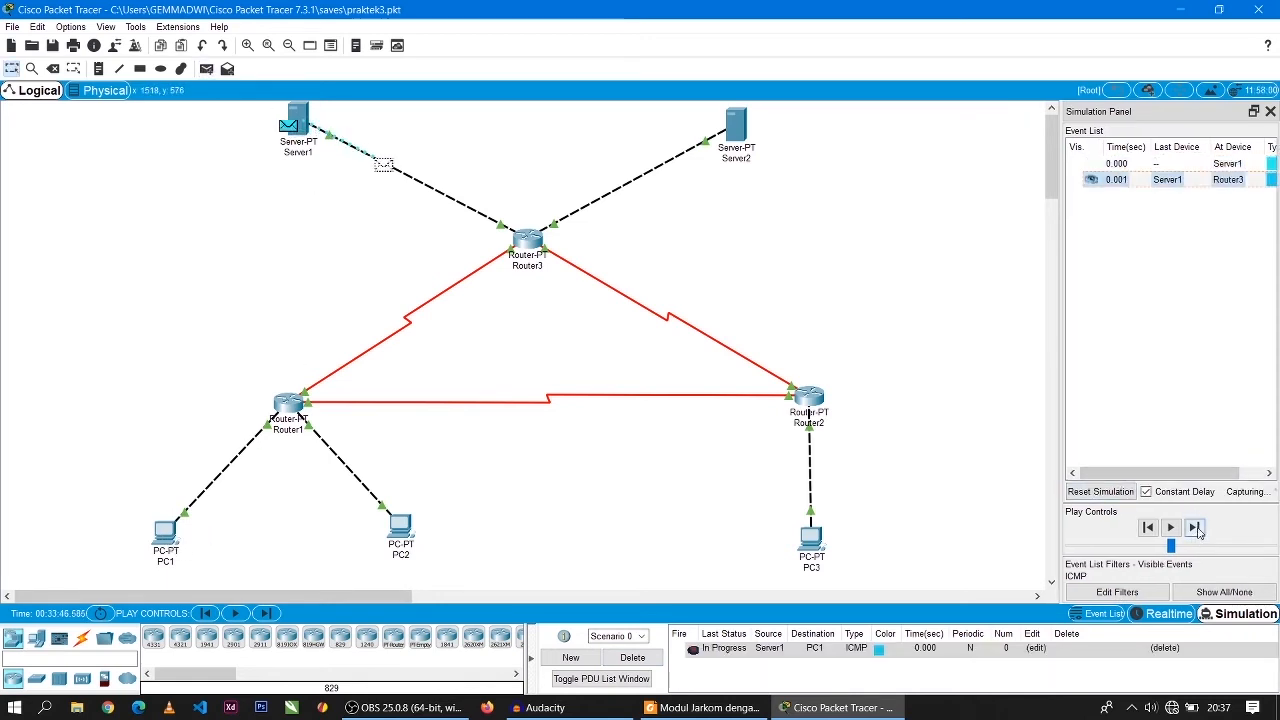
{"action": "left_click", "coordinate": [1194, 528]}
{"action": "left_click", "coordinate": [1194, 528]}
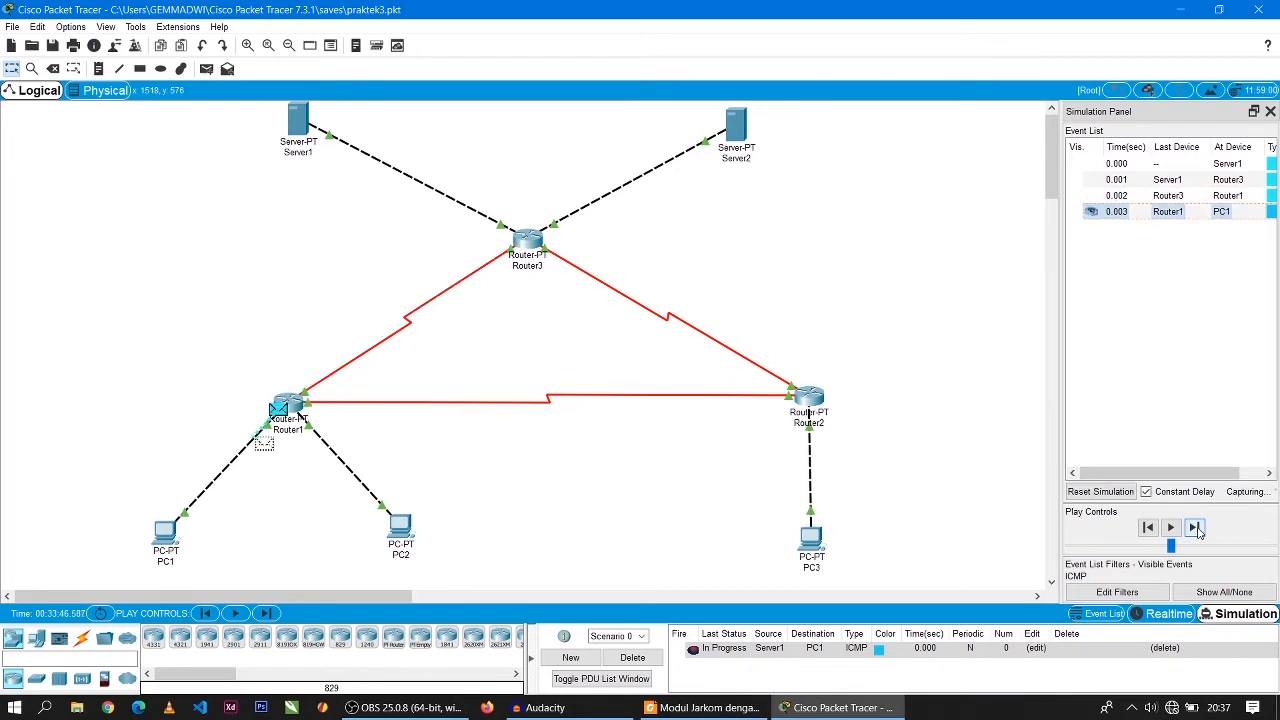
{"action": "left_click", "coordinate": [1196, 530]}
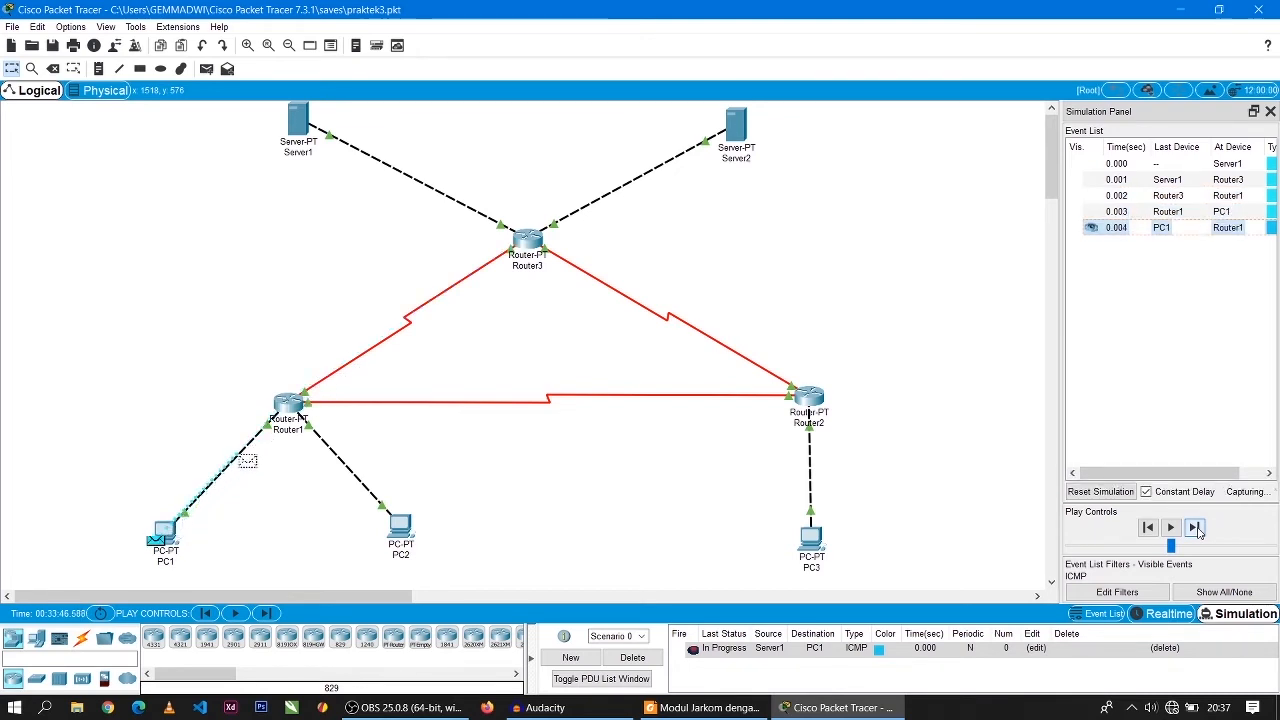
{"action": "left_click", "coordinate": [1196, 529]}
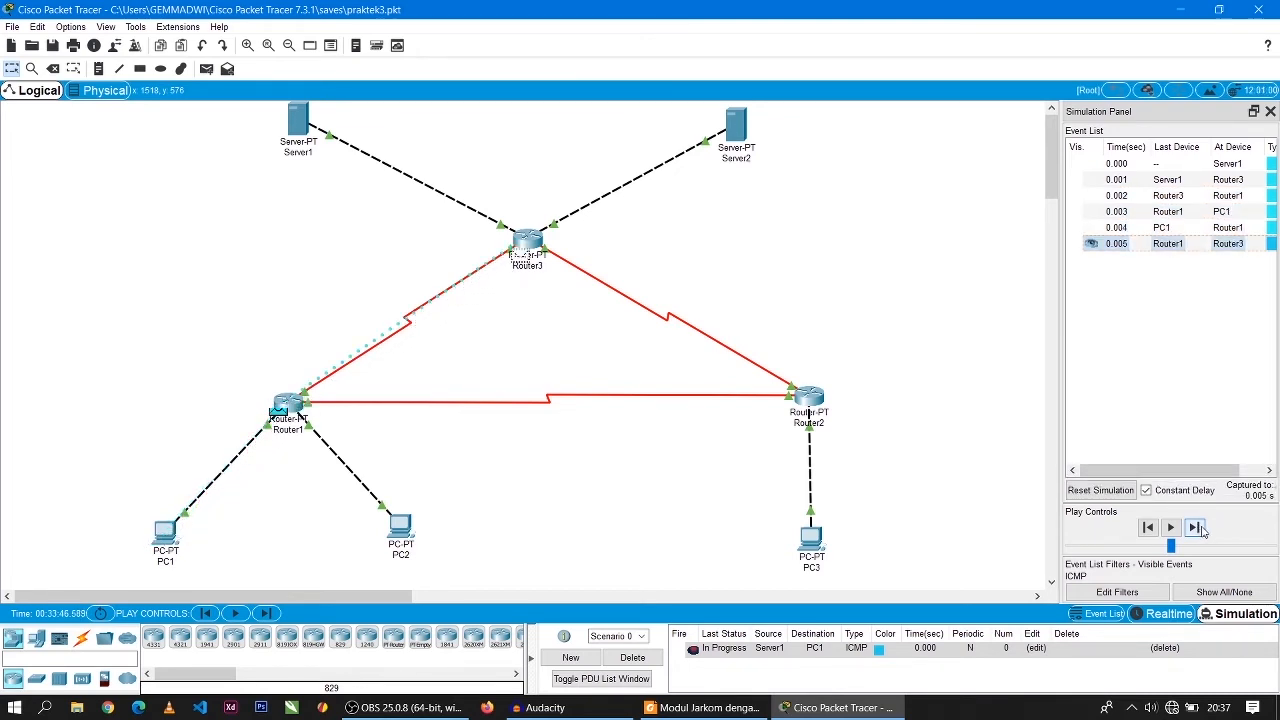
{"action": "left_click", "coordinate": [1196, 529]}
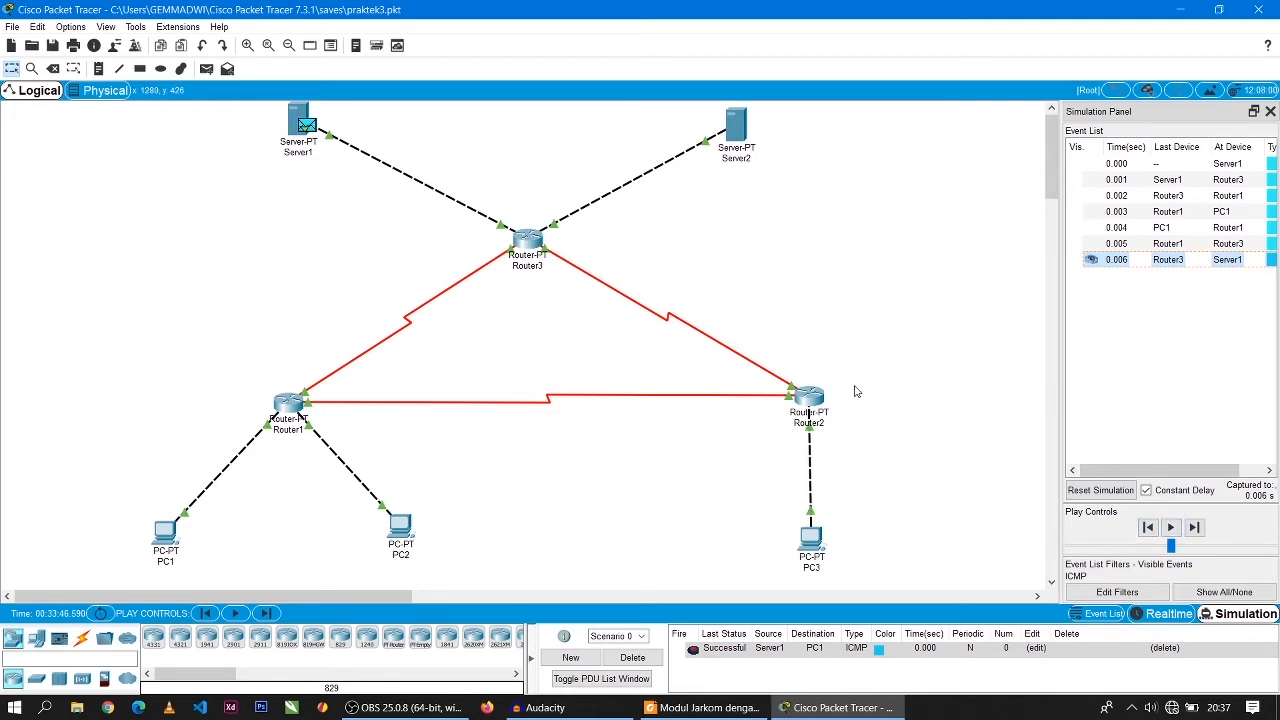
Step: Check the module's Server 1 to PC2 scenario, and replace the finished scenario with a simple PDU from Server1 to PC2
{"action": "left_click", "coordinate": [742, 706]}
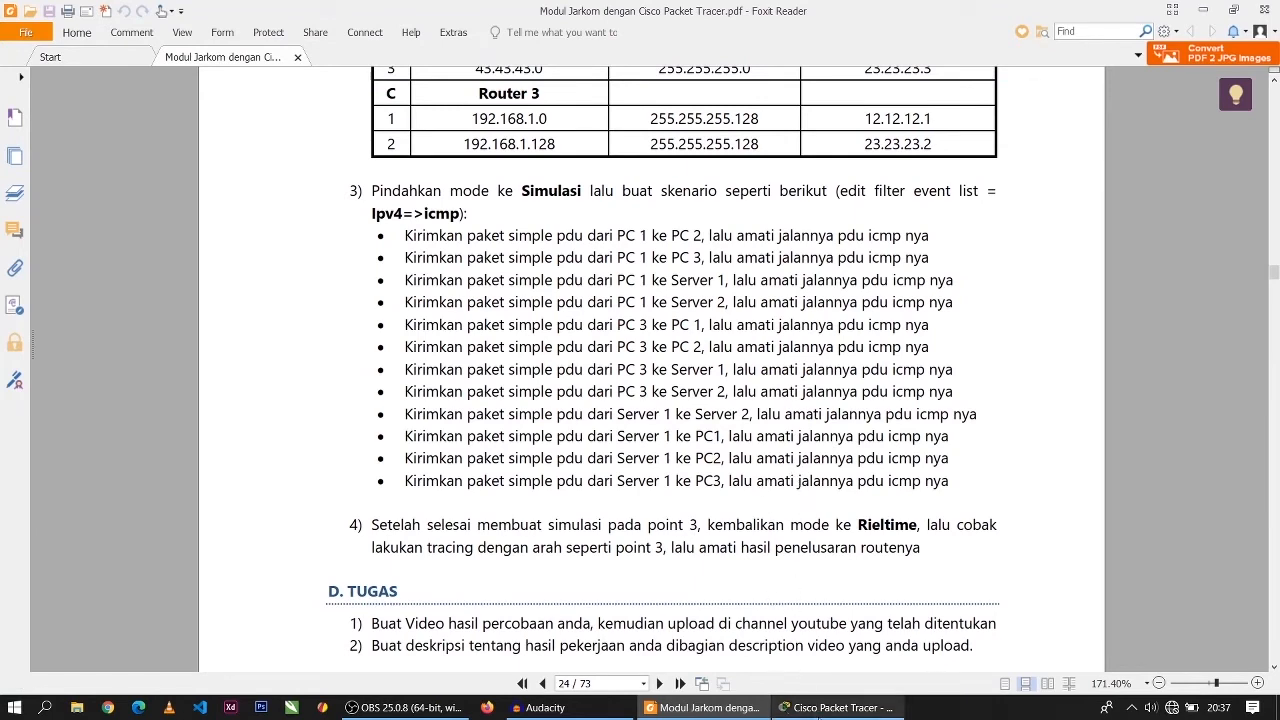
{"action": "left_click", "coordinate": [836, 707]}
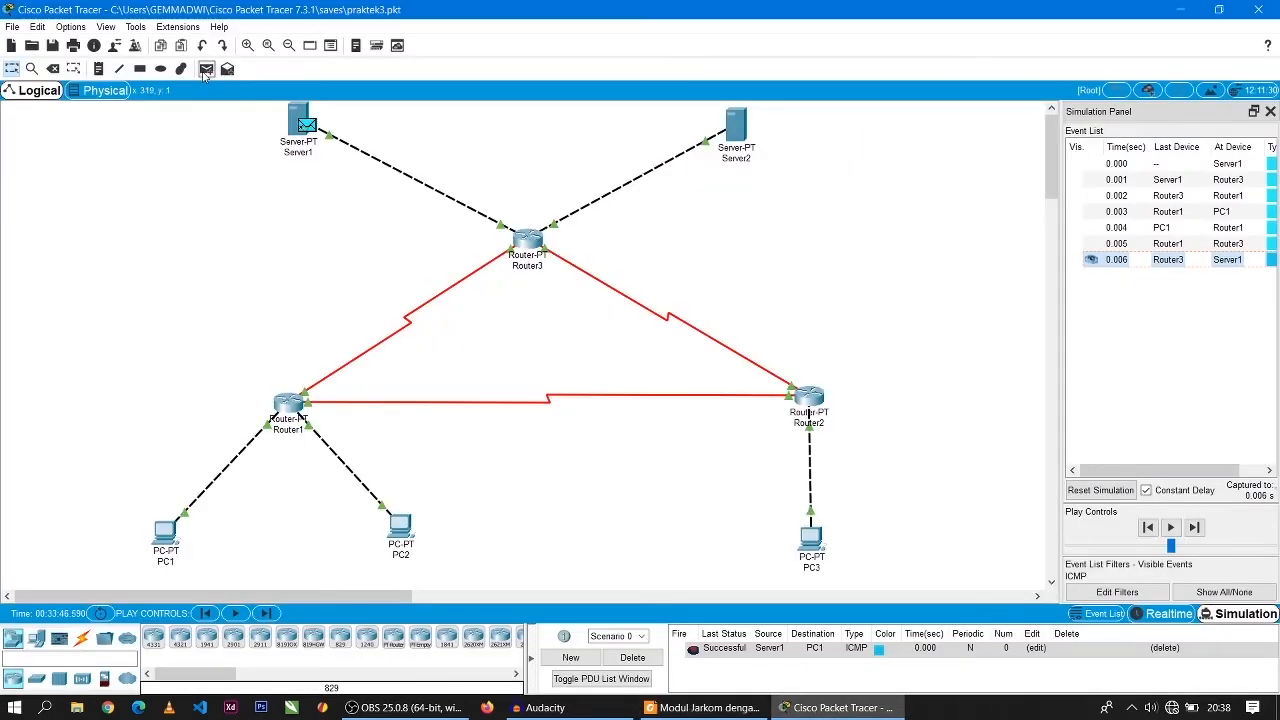
{"action": "left_click", "coordinate": [636, 658]}
{"action": "left_click", "coordinate": [296, 120]}
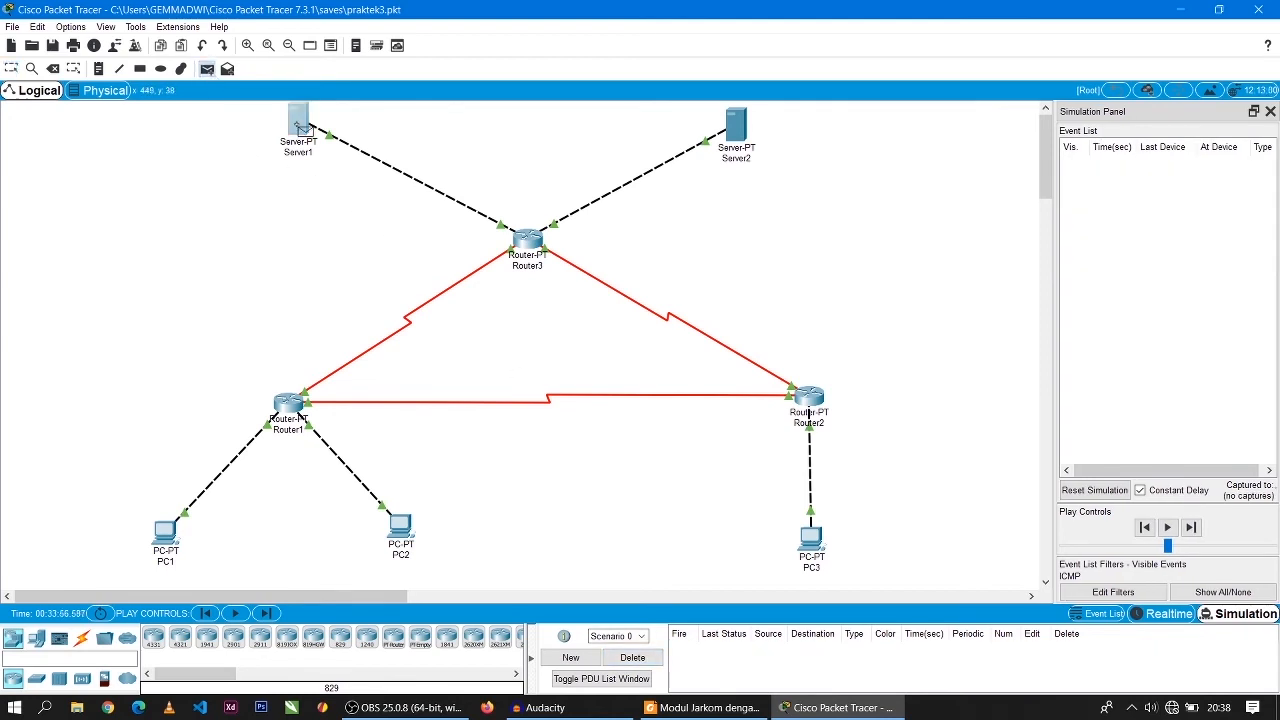
{"action": "left_click", "coordinate": [405, 532]}
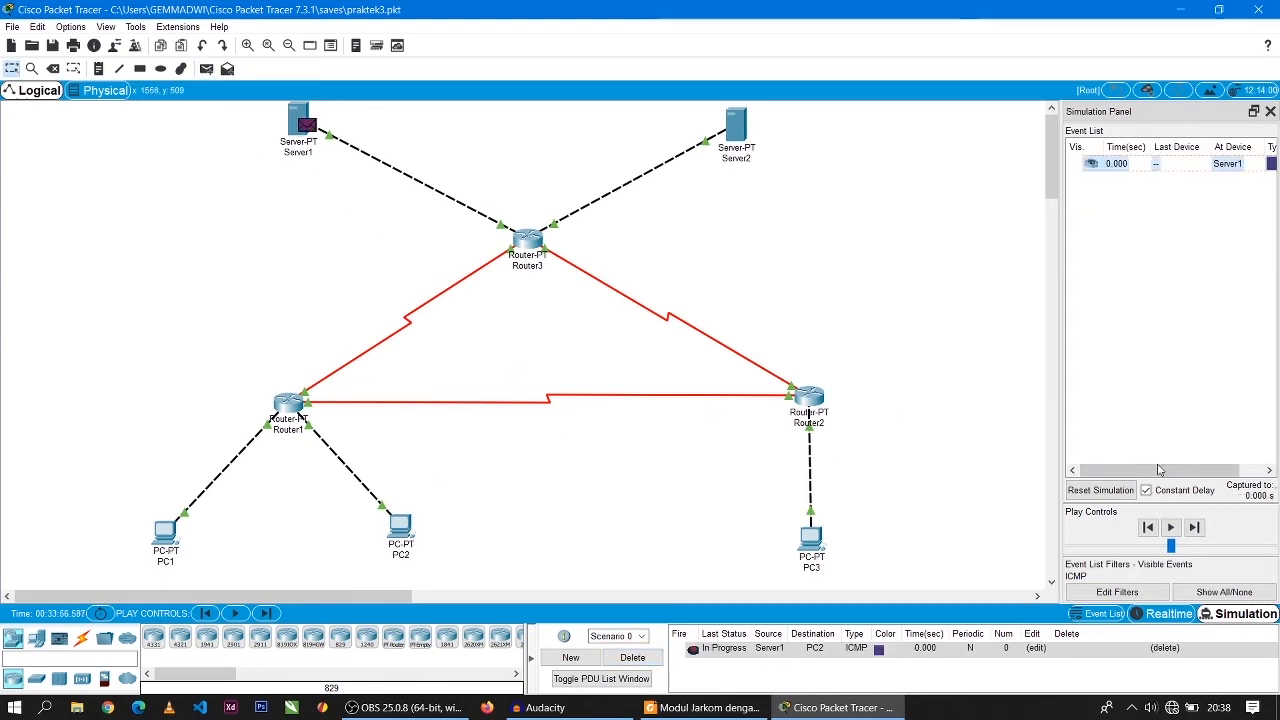
Step: Advance the Server1-to-PC2 PDU event by event through Router3 and Router1 until its reply returns to Server1
{"action": "left_click", "coordinate": [1195, 528]}
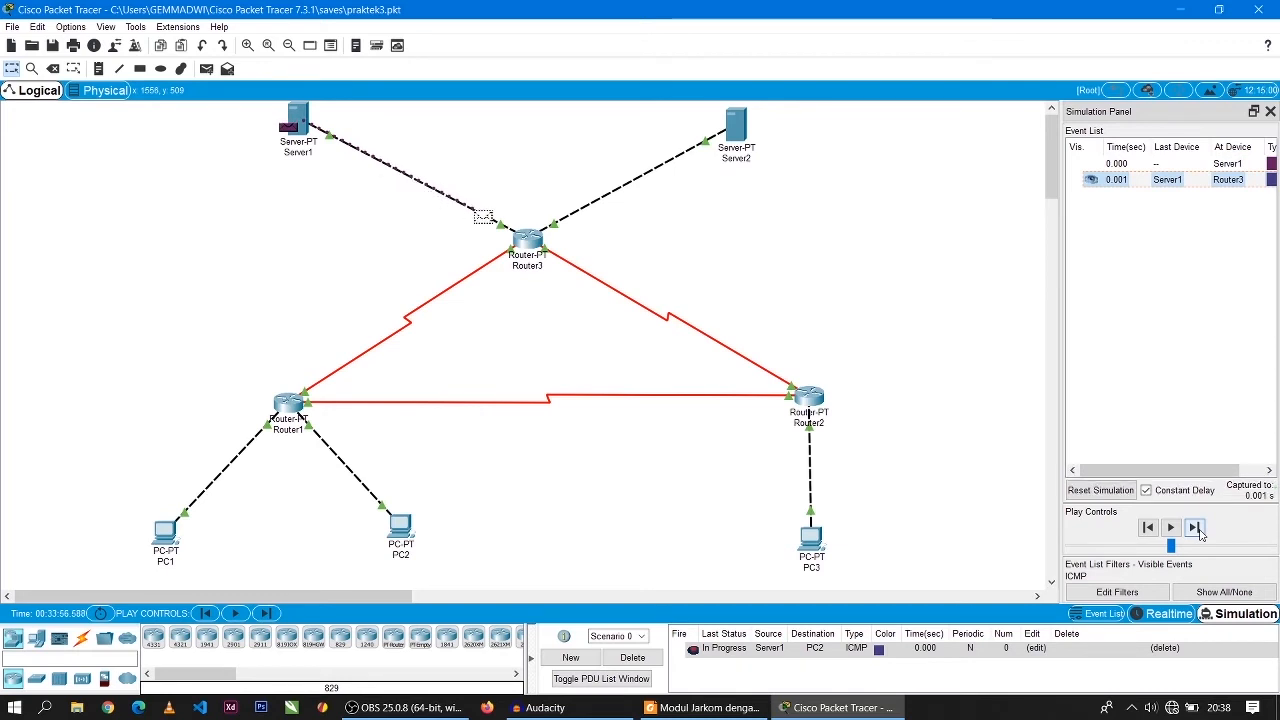
{"action": "left_click", "coordinate": [1197, 529]}
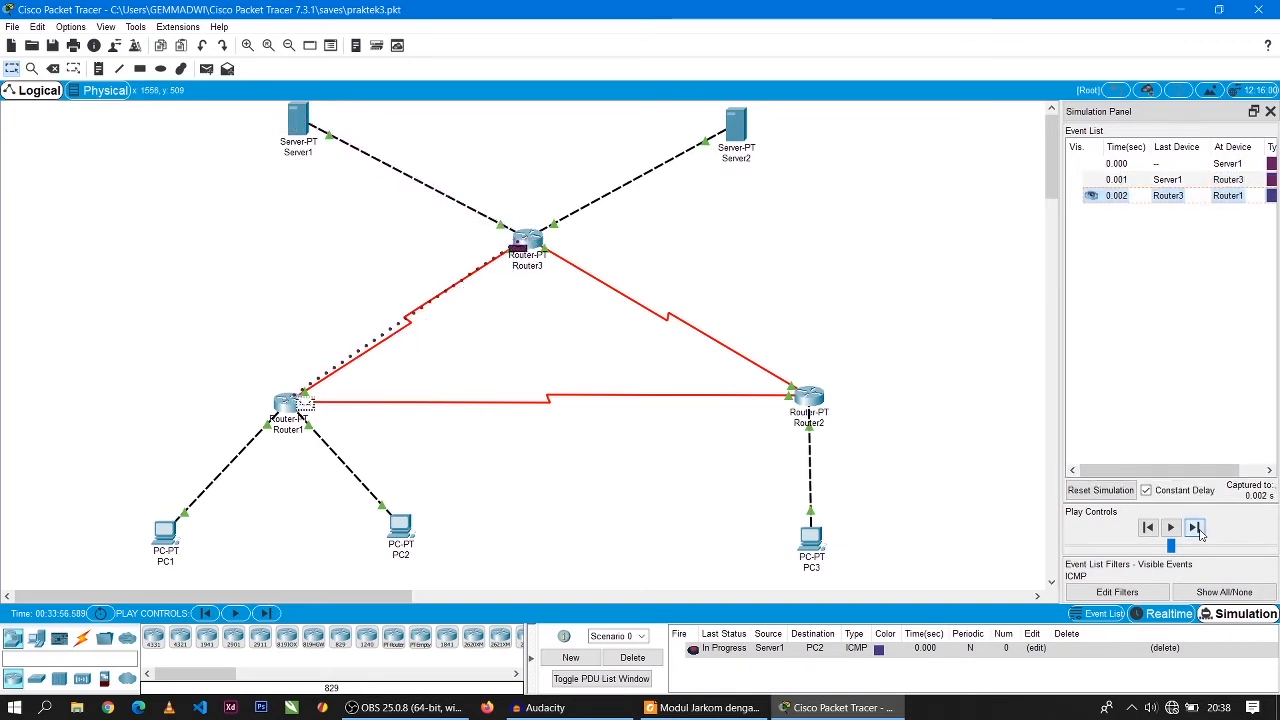
{"action": "left_click", "coordinate": [1197, 529]}
{"action": "left_click", "coordinate": [1197, 529]}
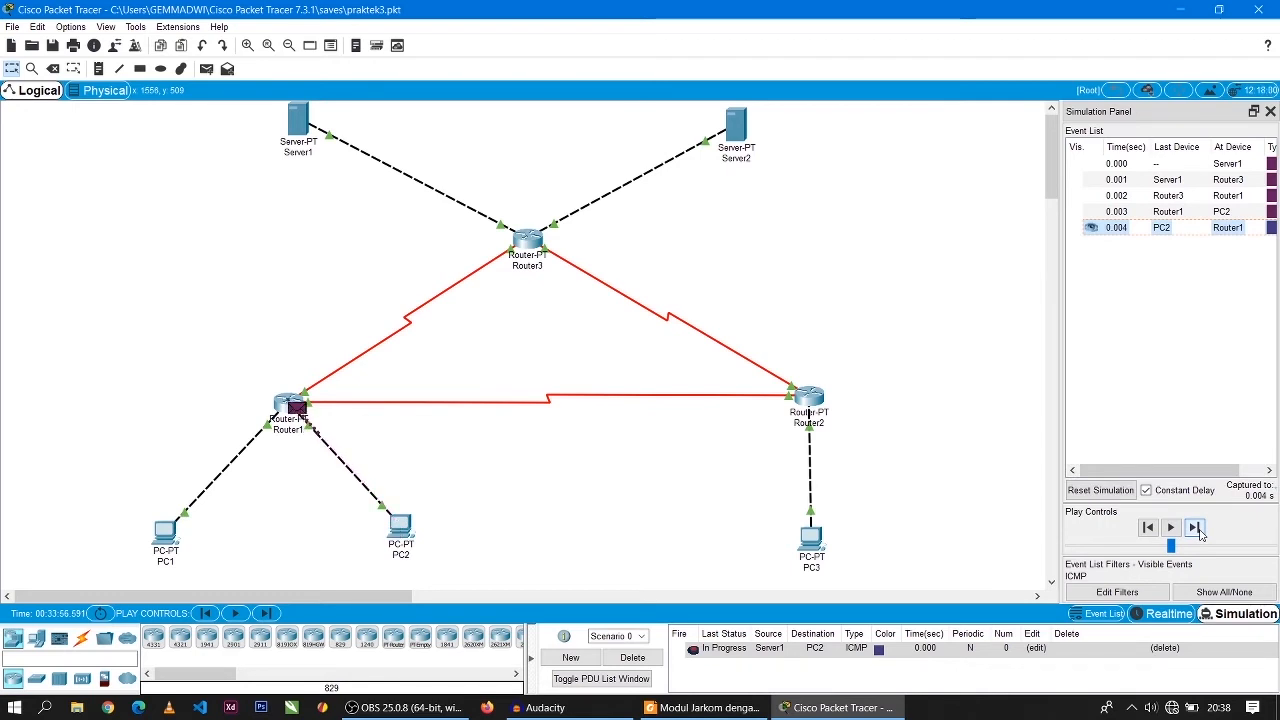
{"action": "left_click", "coordinate": [1197, 529]}
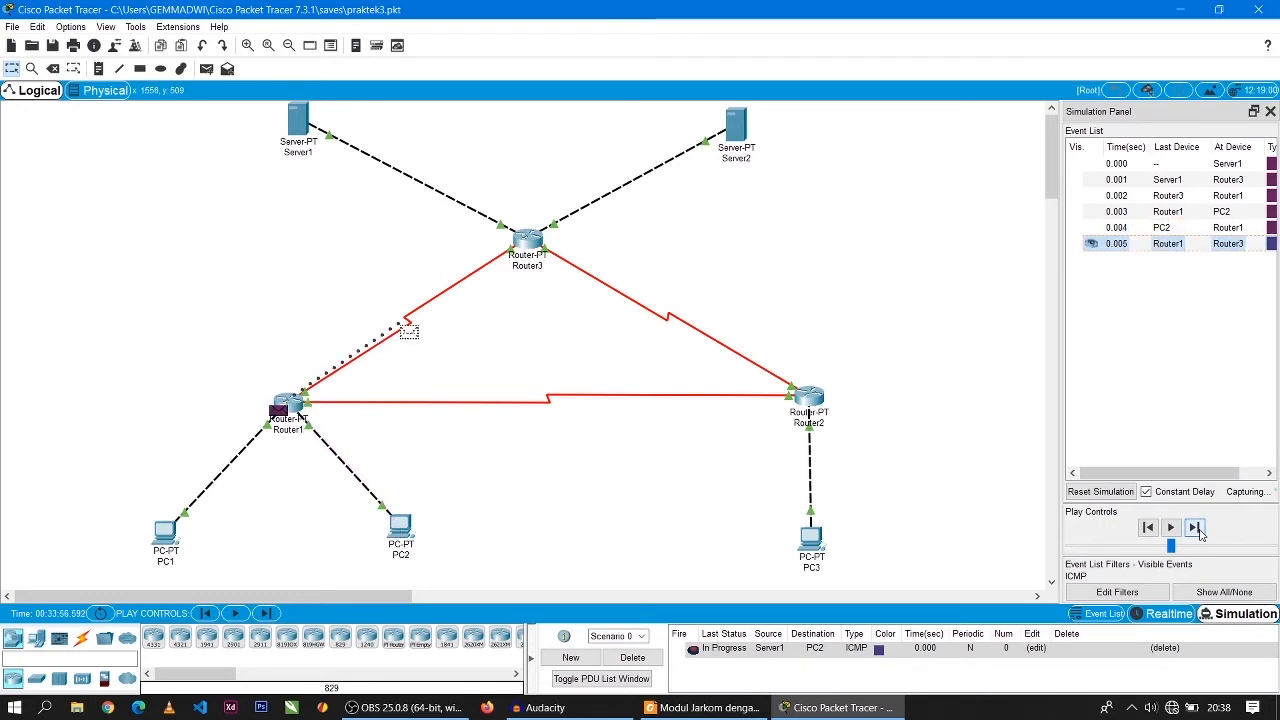
{"action": "left_click", "coordinate": [1197, 529]}
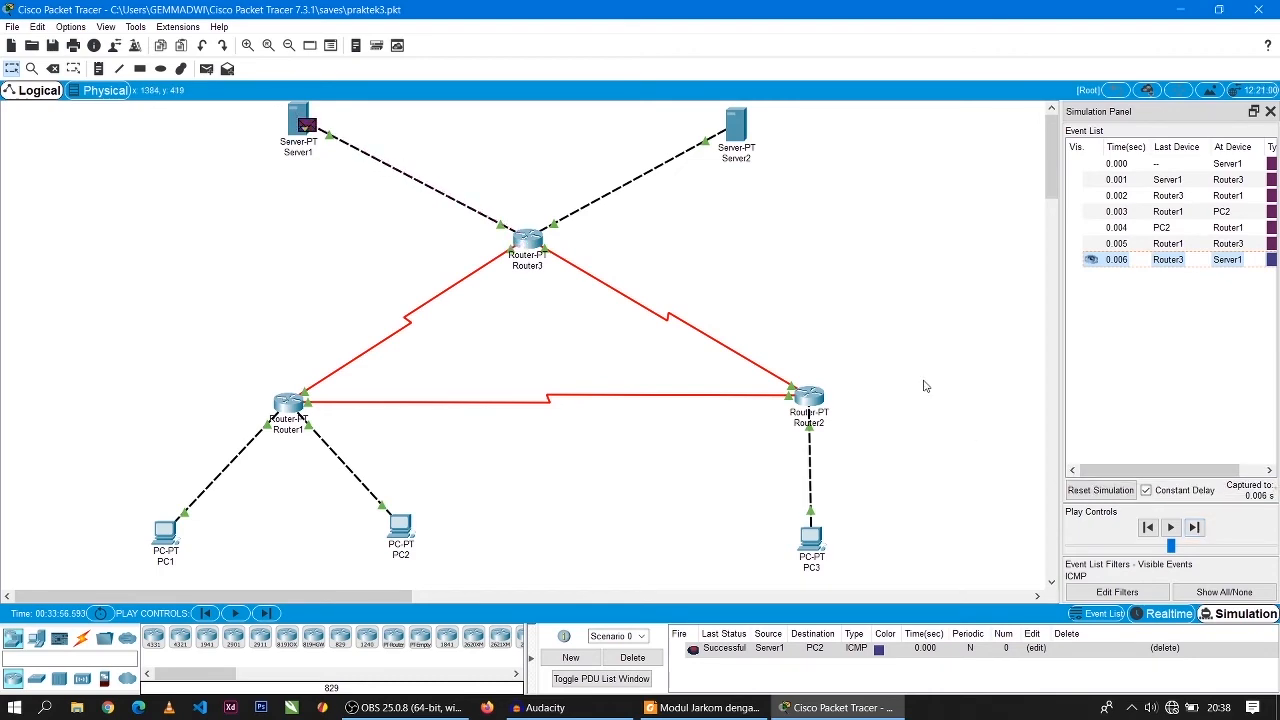
Step: Check the module's Server 1 to PC3 scenario, and replace the finished scenario with a simple PDU from Server1 to PC3
{"action": "left_click", "coordinate": [700, 708]}
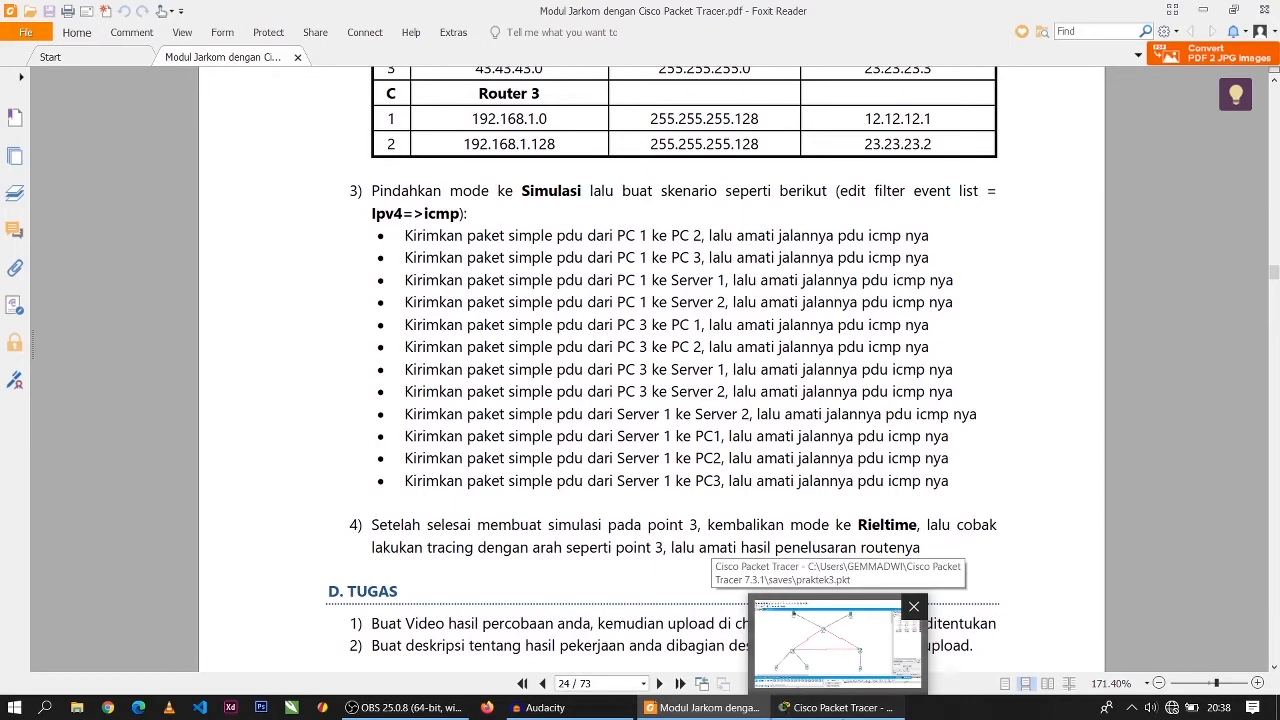
{"action": "left_click", "coordinate": [840, 708]}
{"action": "left_click", "coordinate": [632, 657]}
{"action": "left_click", "coordinate": [206, 69]}
{"action": "left_click", "coordinate": [297, 122]}
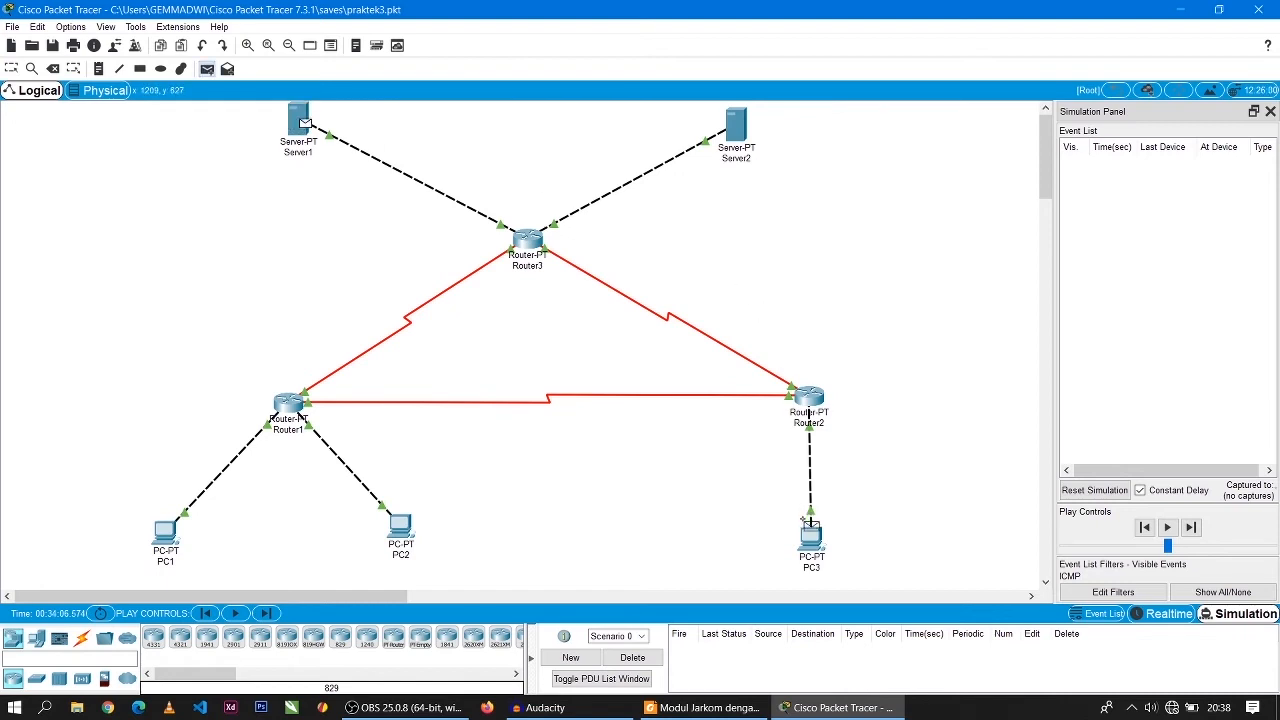
{"action": "left_click", "coordinate": [811, 538]}
Step: Advance the Server1-to-PC3 PDU event by event through Router3 and Router2 until its reply returns to Server1
{"action": "left_click", "coordinate": [1193, 530]}
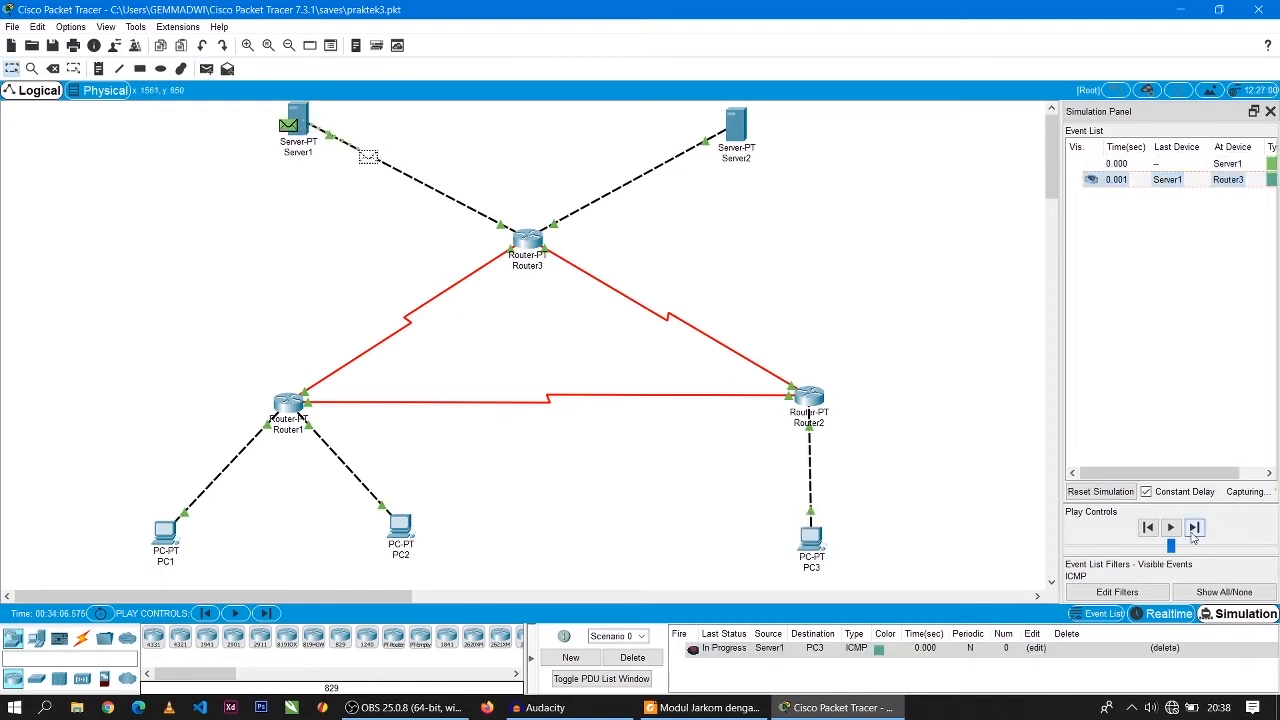
{"action": "left_click", "coordinate": [1195, 530]}
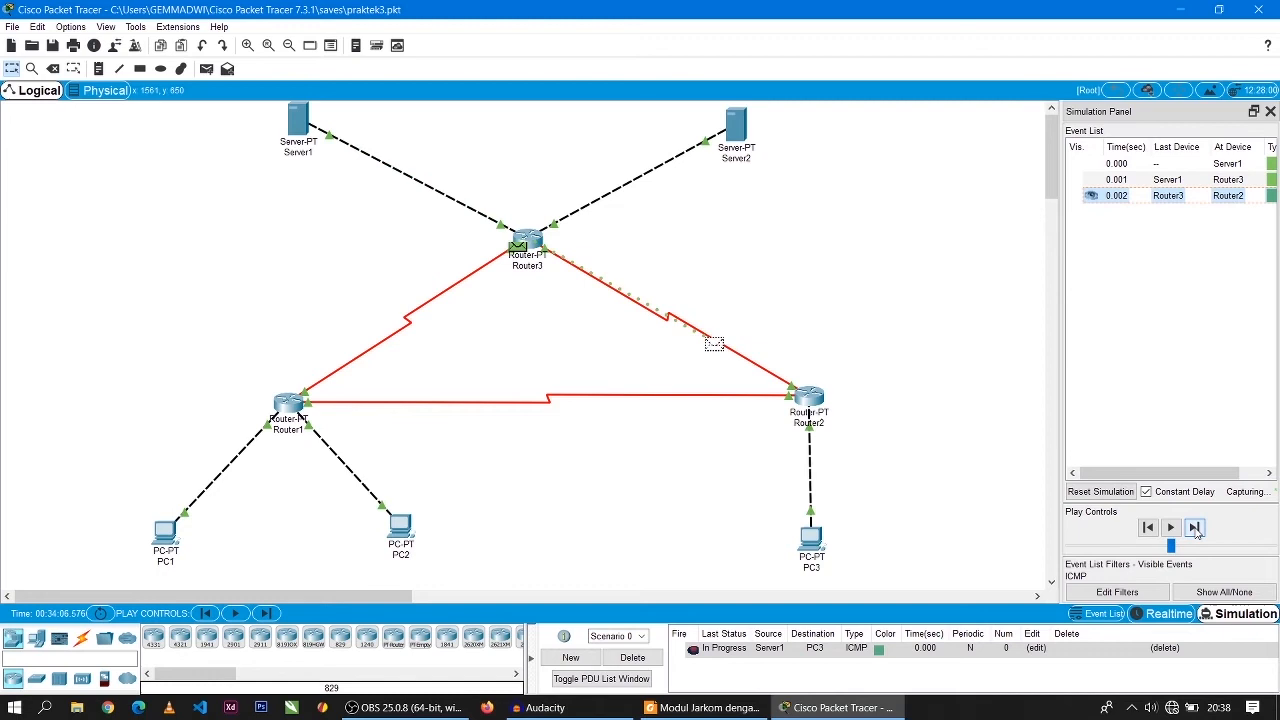
{"action": "left_click", "coordinate": [1195, 530]}
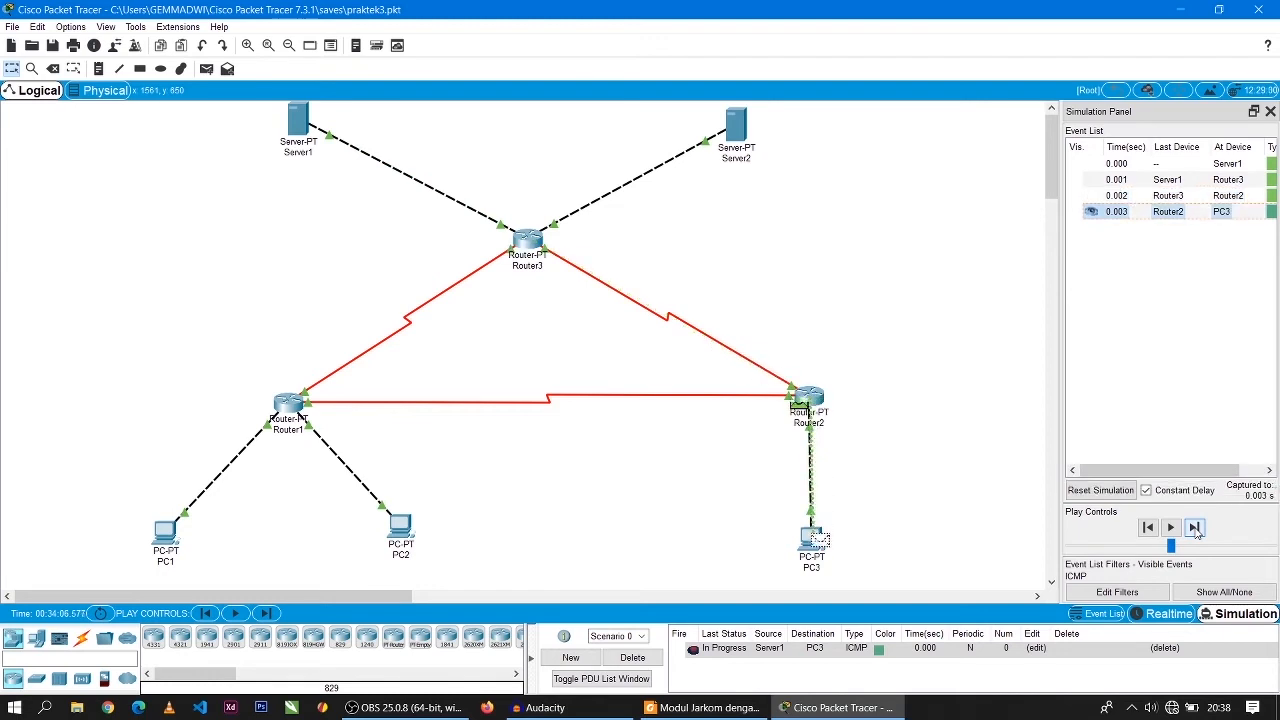
{"action": "left_click", "coordinate": [1195, 530]}
{"action": "left_click", "coordinate": [1195, 530]}
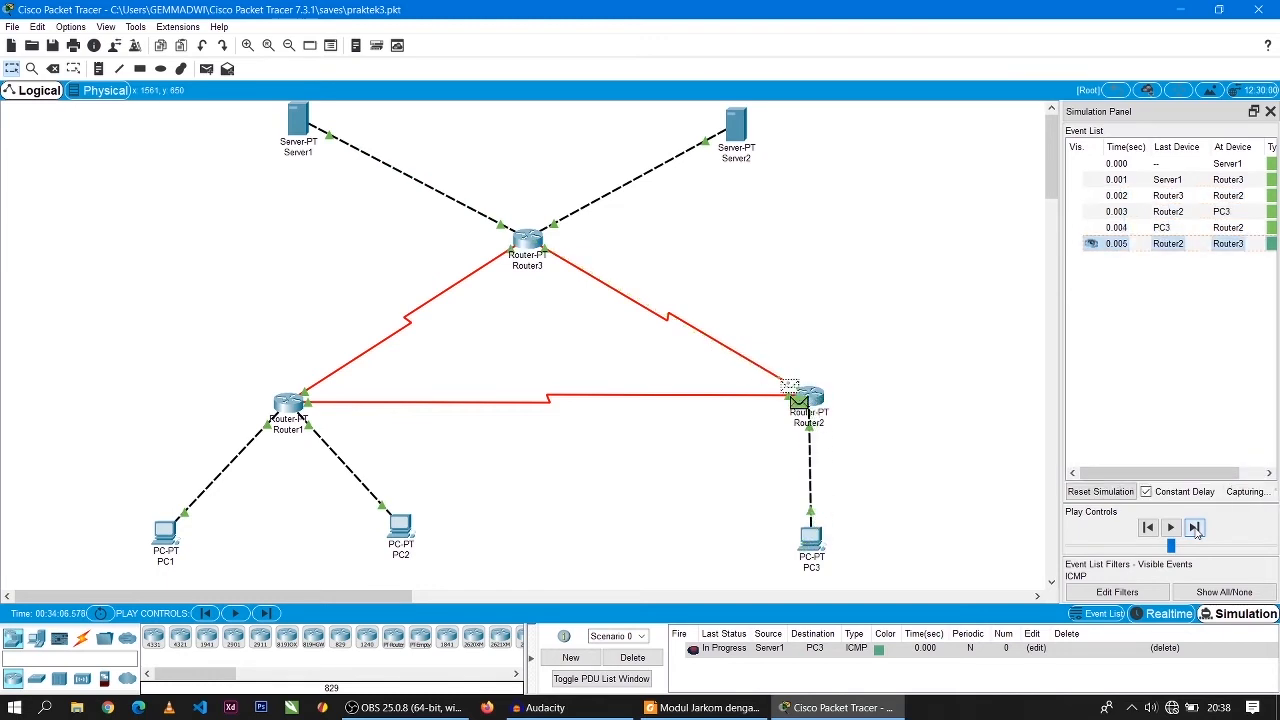
{"action": "left_click", "coordinate": [1195, 530]}
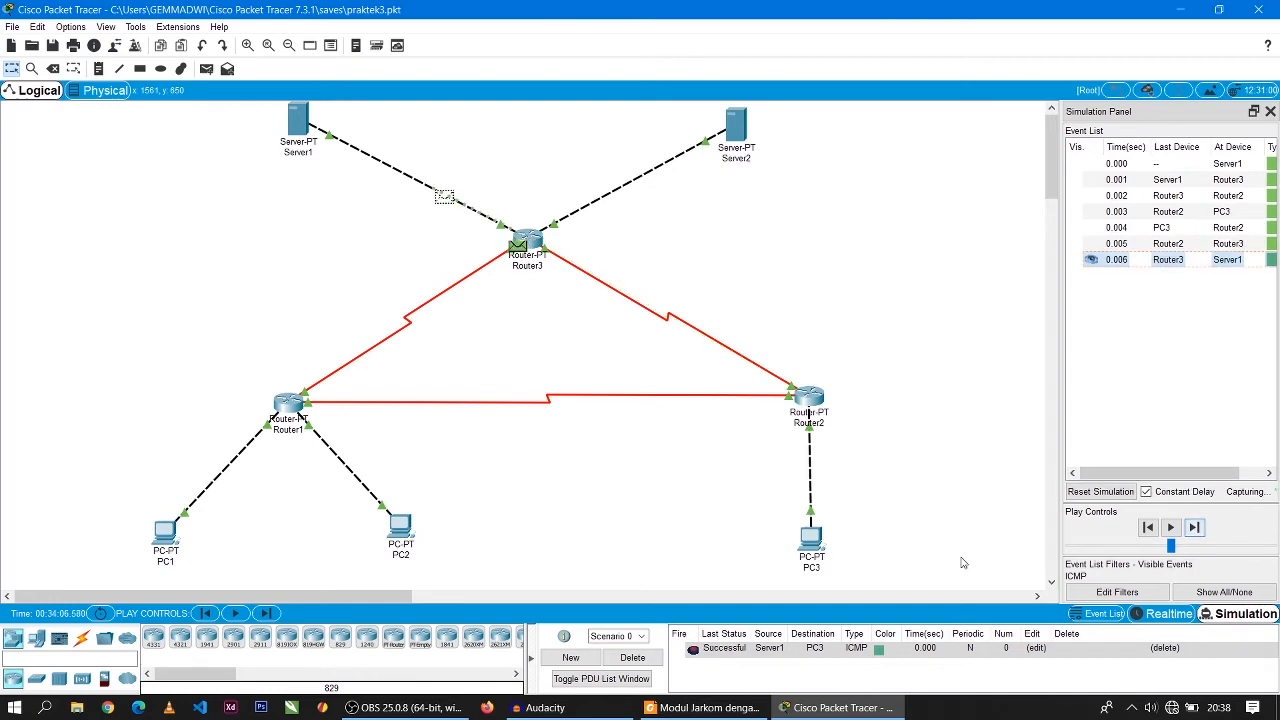
Step: Switch to the module PDF in Foxit Reader and check the instruction that follows the Server 1 to PC3 scenario
{"action": "left_click", "coordinate": [703, 707]}
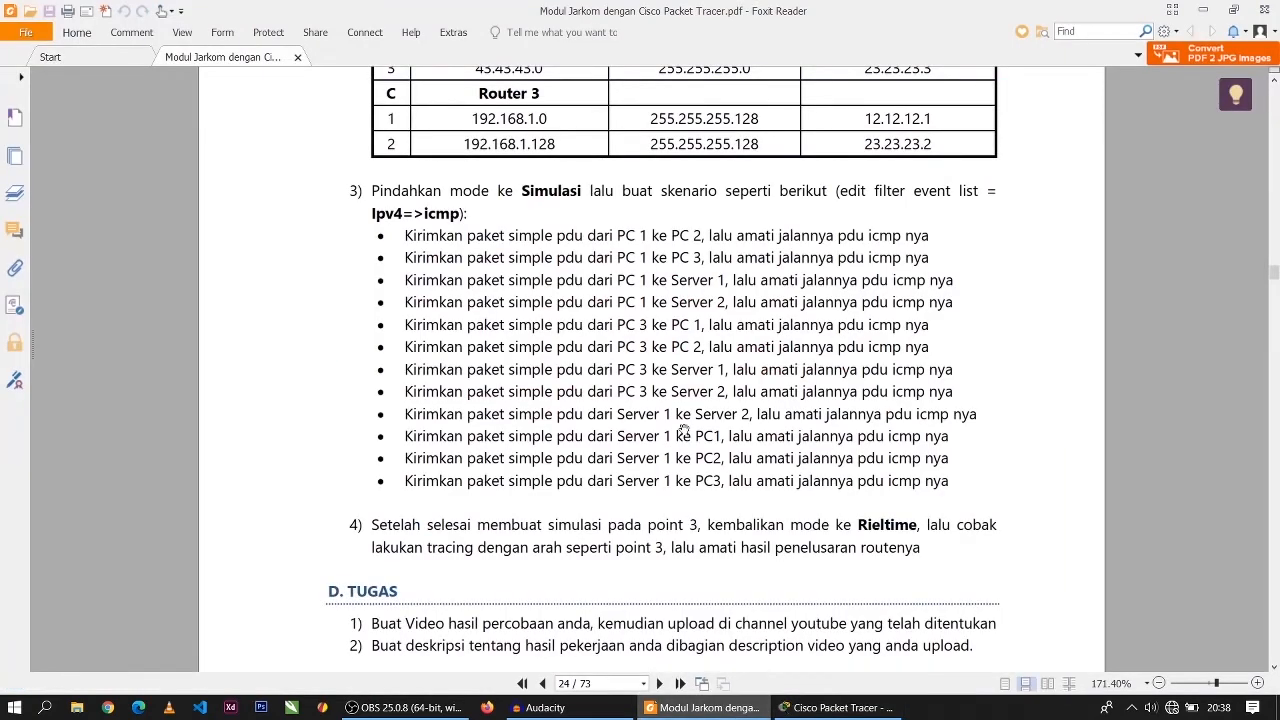